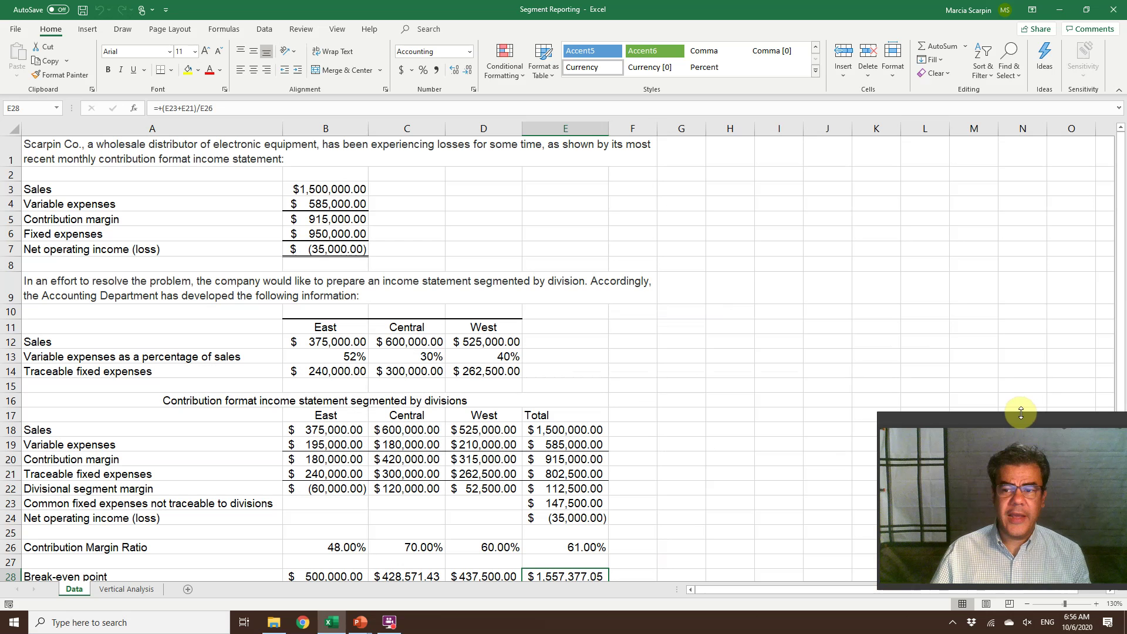
Select B18:E28 of the segmented statement and delete all the calculated figures.
drag(1018, 419, 986, 420)
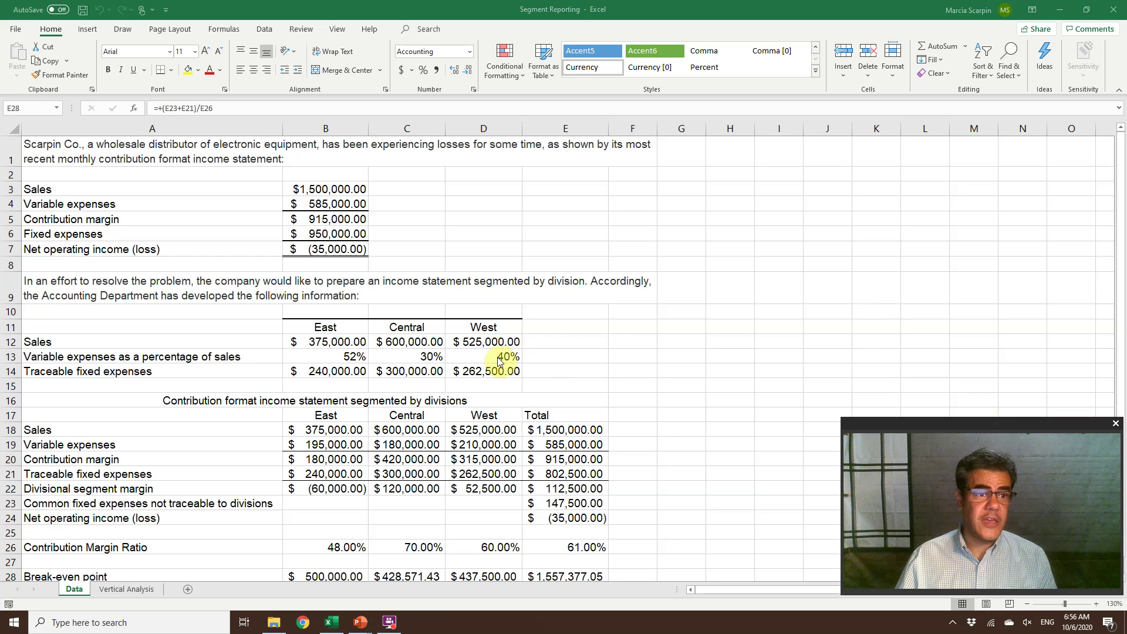
drag(346, 427, 582, 571)
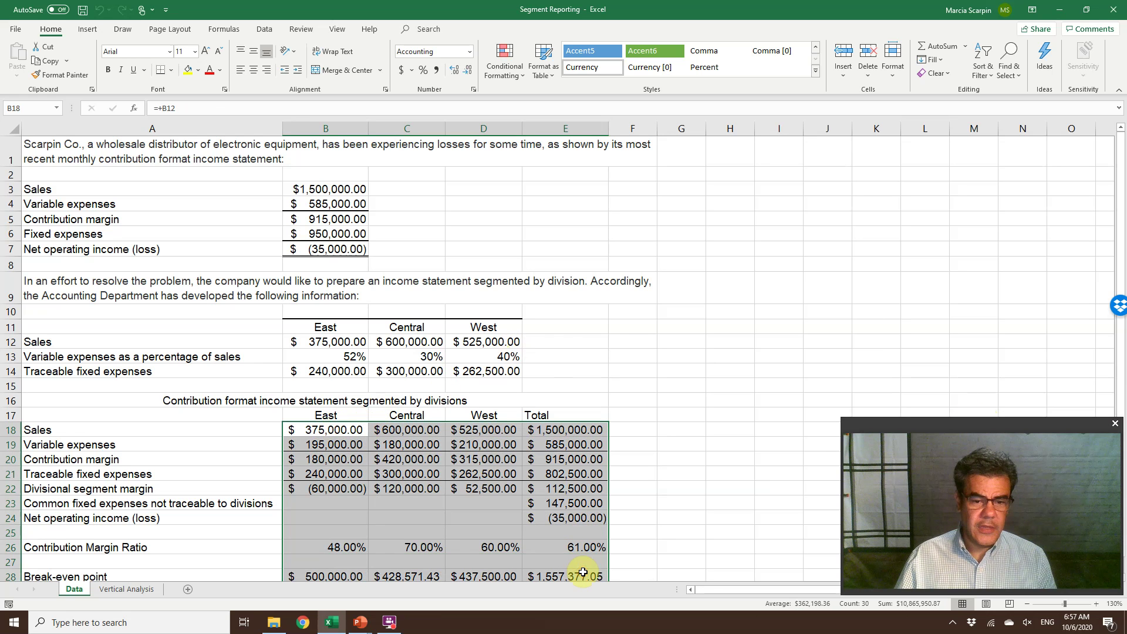
click(583, 572)
key(shift+Up)
key(shift+Up)
key(shift+Up)
key(shift+Up)
key(shift+Up)
key(shift+Up)
key(shift+Up)
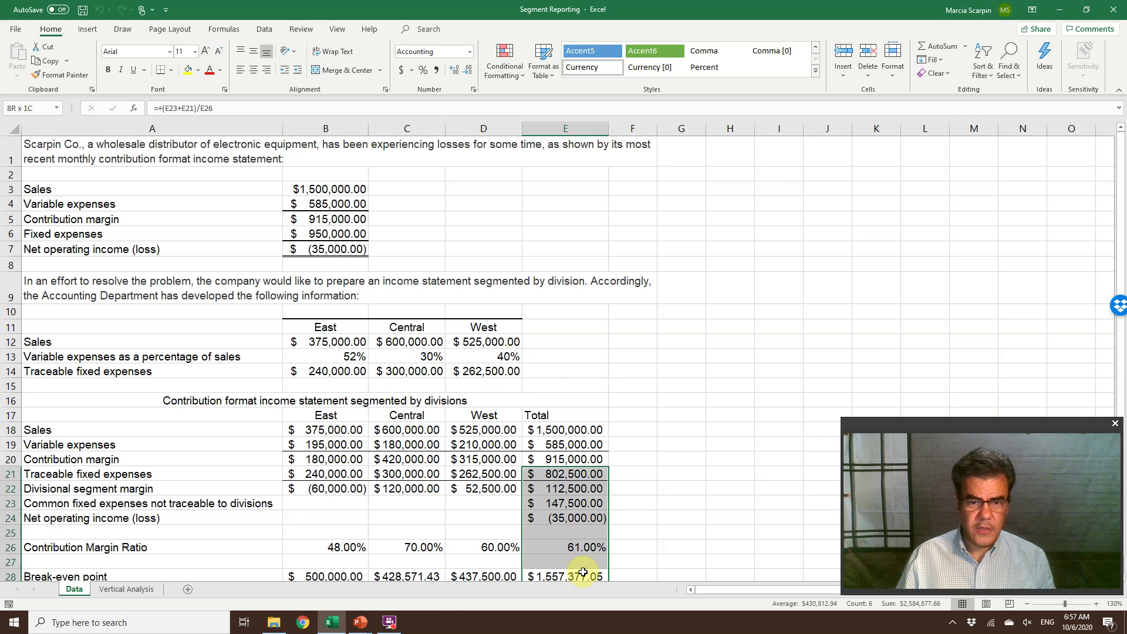
key(shift+Up)
key(shift+Up)
key(shift+Up)
key(shift+Left)
key(shift+Left)
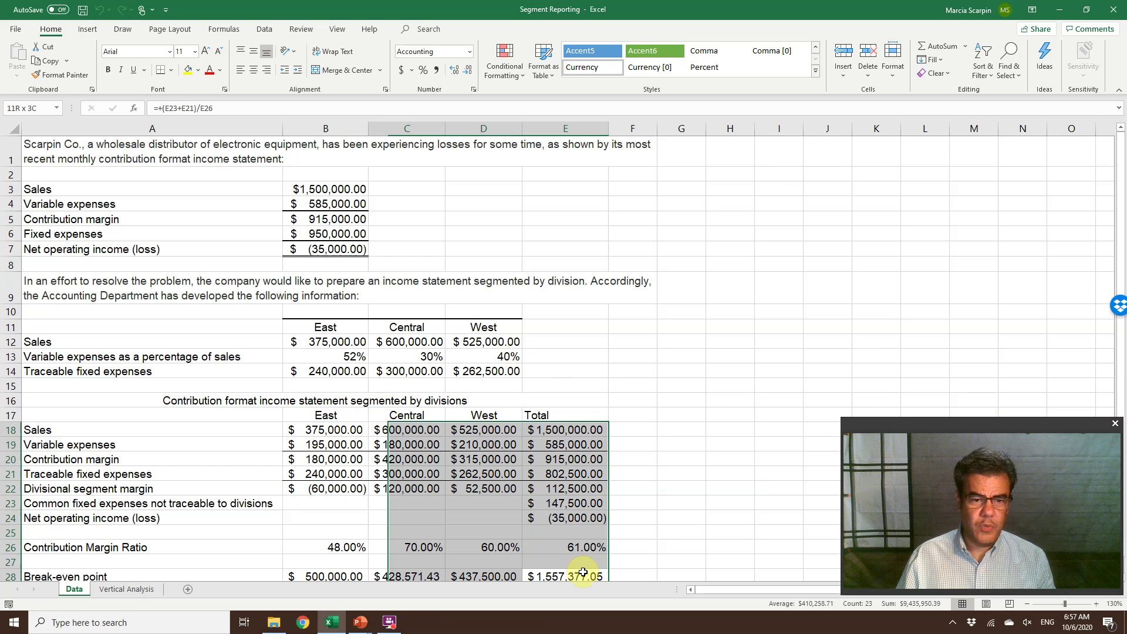
key(shift+Left)
key(Delete)
scroll(679, 377, down, 4)
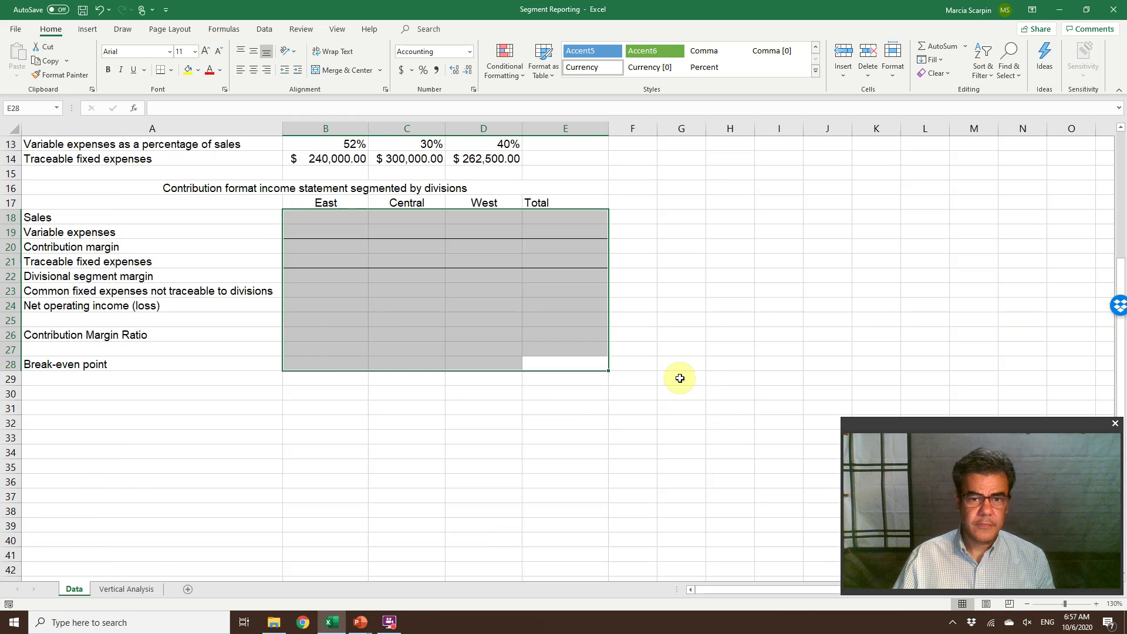
Check the net operating income formula in B7, then shorten row 9 slightly.
scroll(485, 307, up, 4)
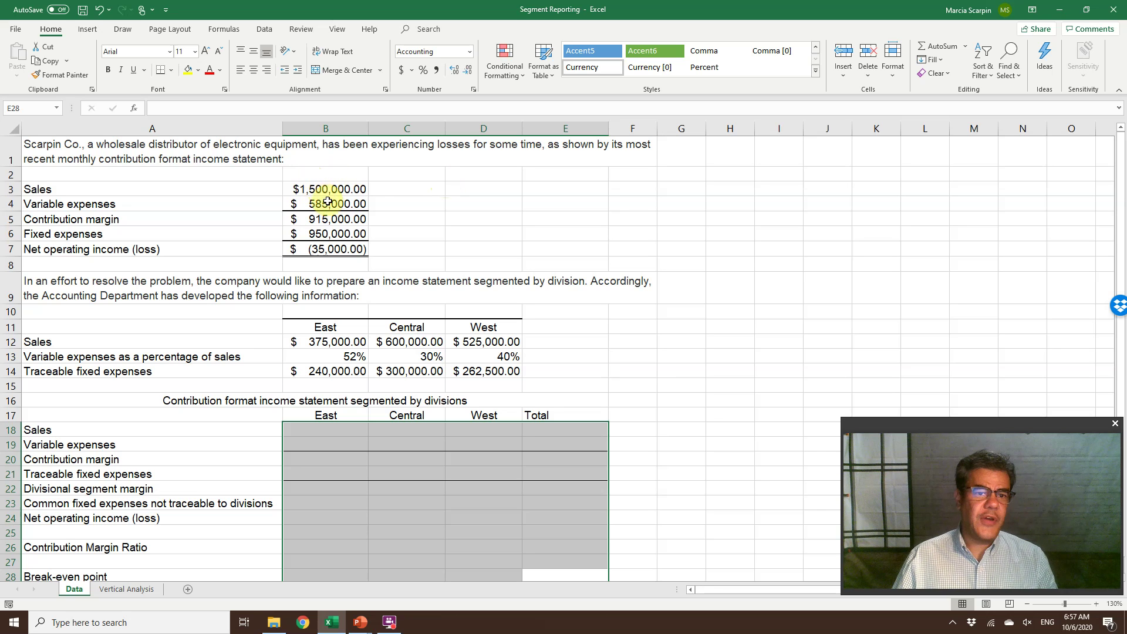
click(342, 246)
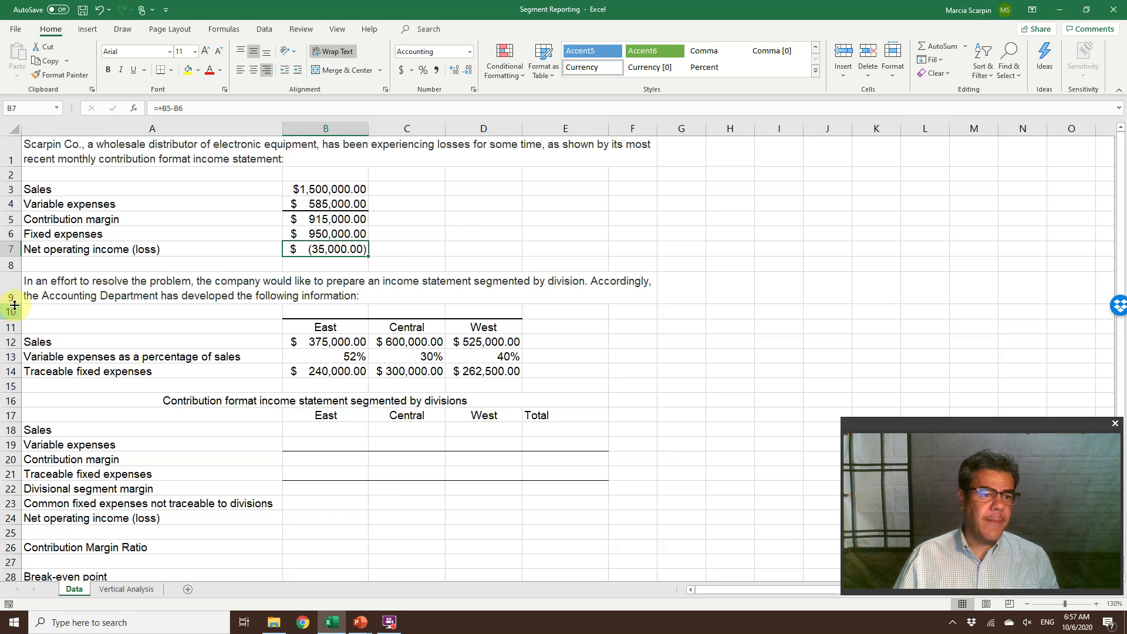
drag(14, 304, 14, 299)
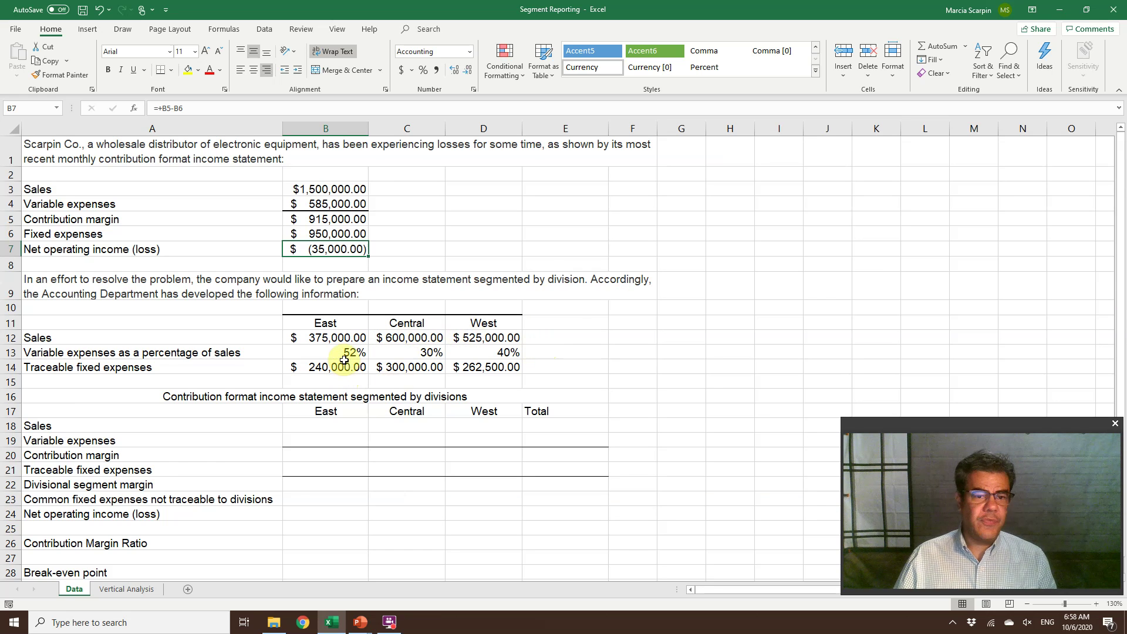
Centre the Total heading in E17.
drag(345, 356, 503, 352)
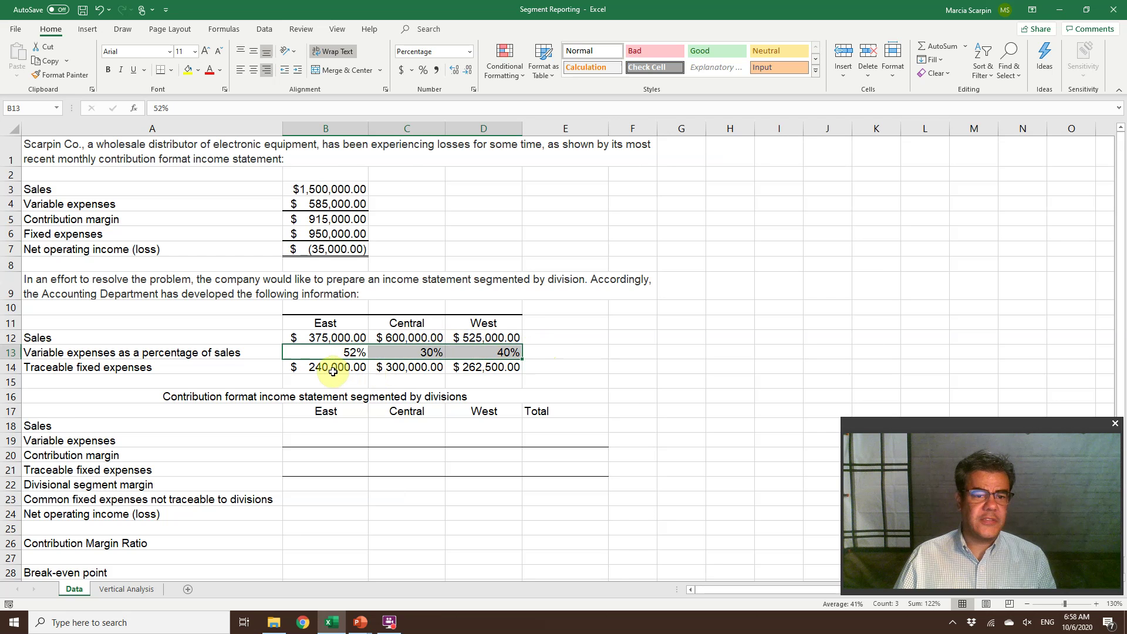
drag(332, 370, 471, 372)
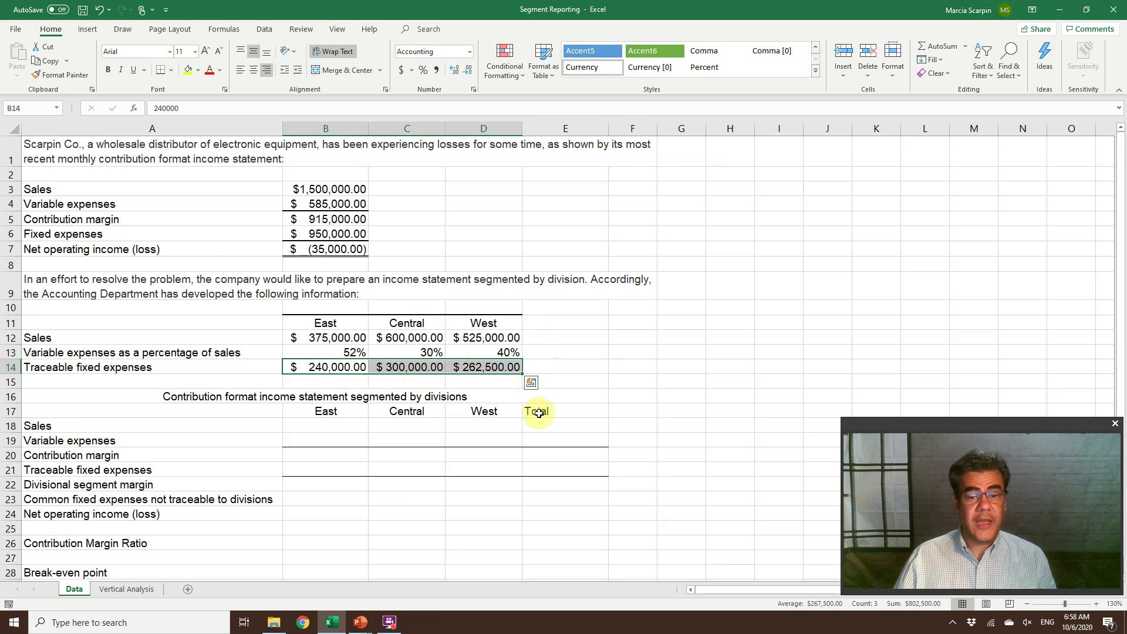
click(545, 412)
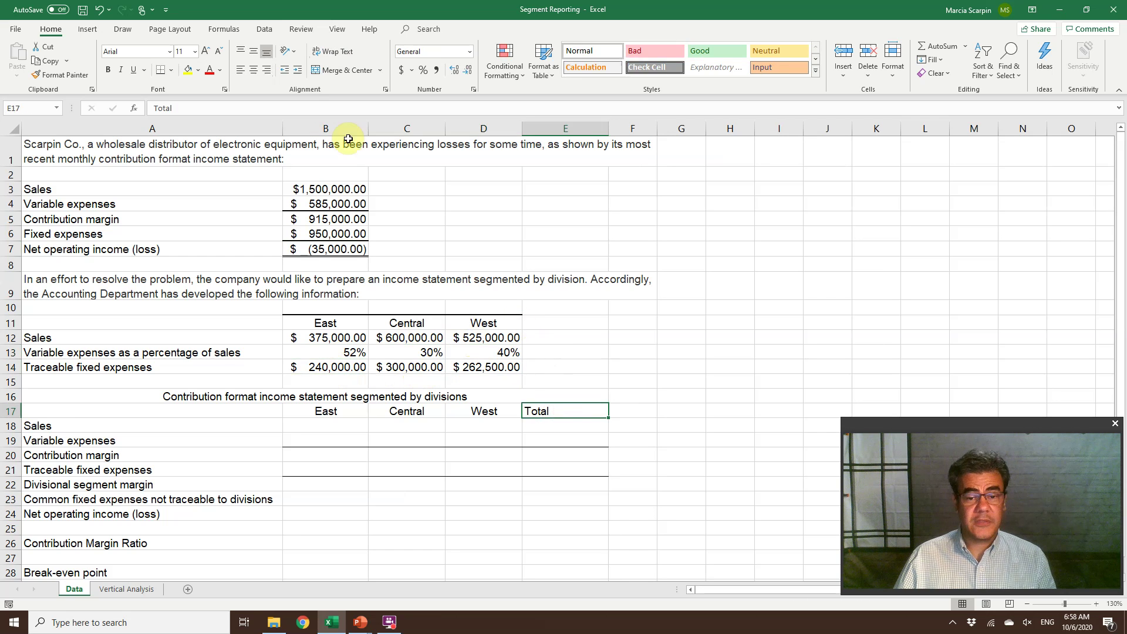
click(254, 72)
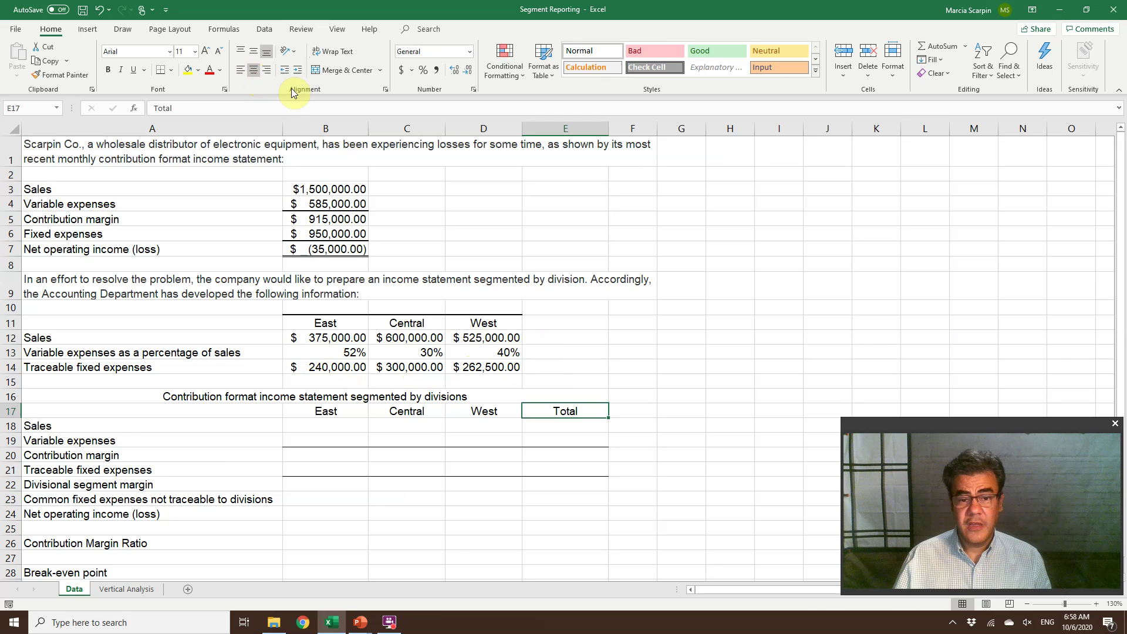
Enter =SUM(B18:D18) in E18 to total the three divisions' sales.
key(Down)
key(Left)
key(Left)
key(Left)
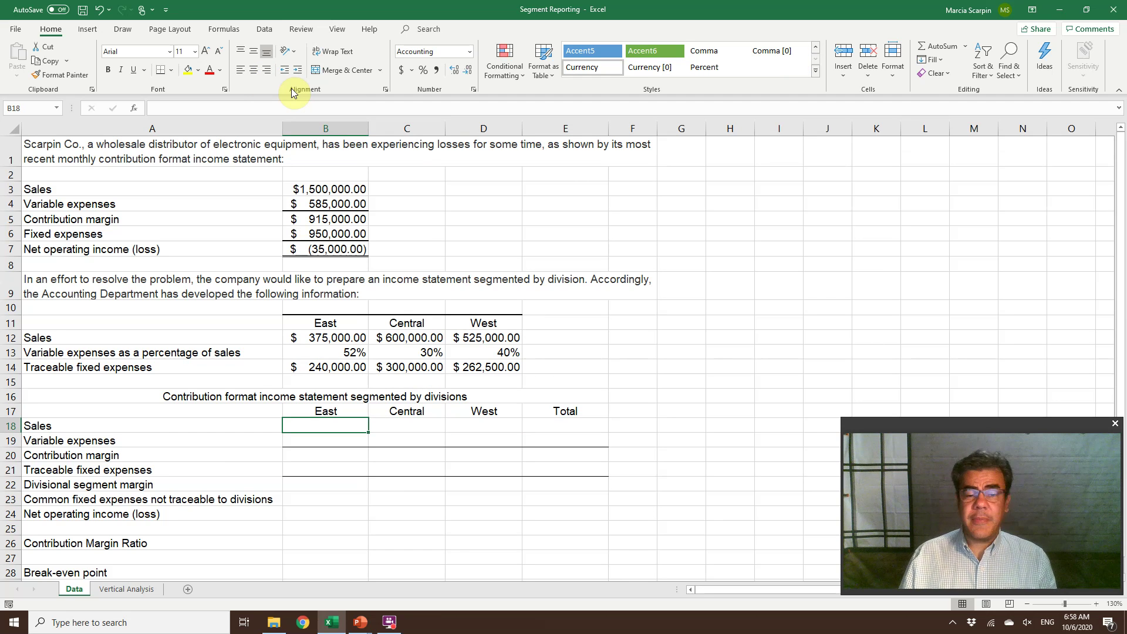
key(Right)
key(Right)
key(Left)
key(Left)
key(Right)
key(Right)
key(Left)
key(Left)
key(Right)
key(Right)
key(Right)
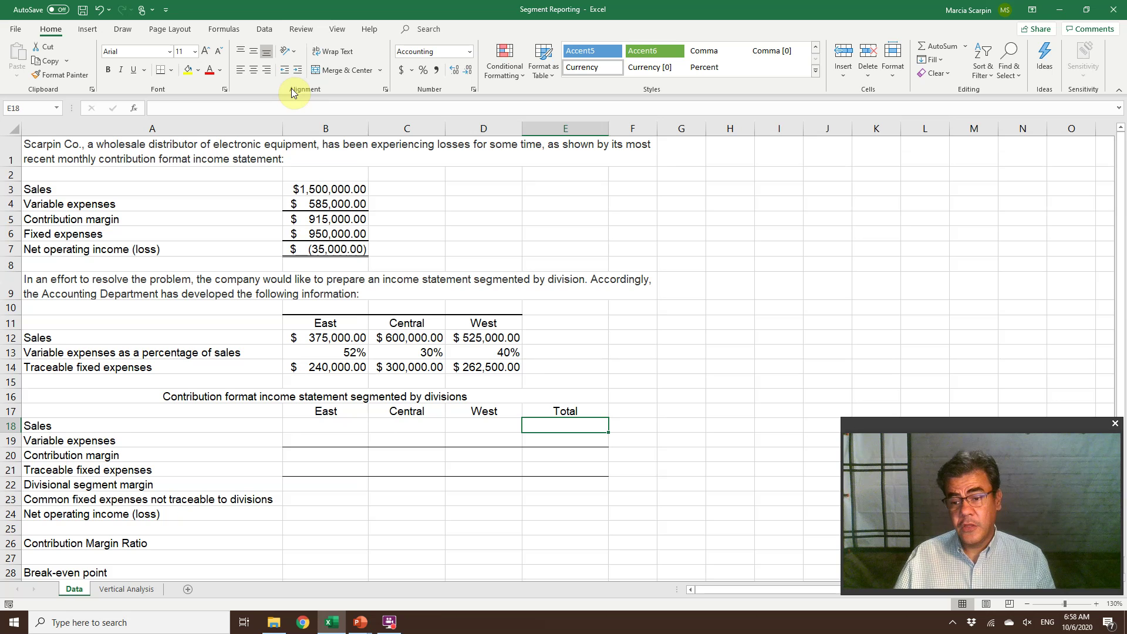
text(=sum()
key(Left)
key(shift+Left)
key(shift+Left)
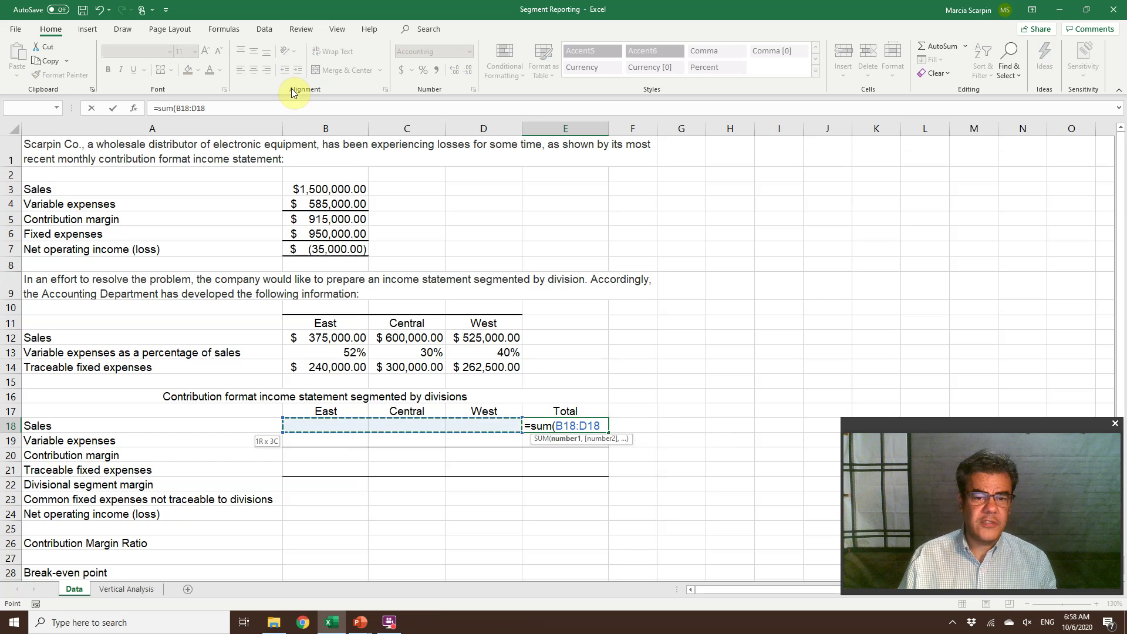
key(ctrl+Return)
Copy the E18 sum formula and select E19:E21 as the paste target in the Total column.
key(ctrl+c)
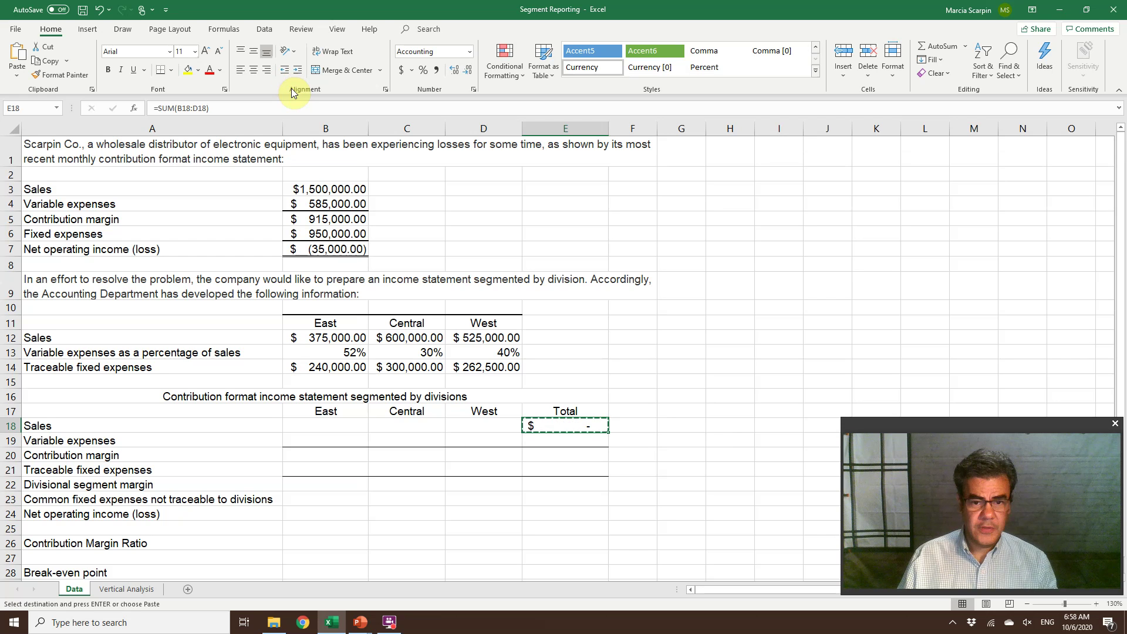
key(Down)
key(shift+Down)
key(shift+Down)
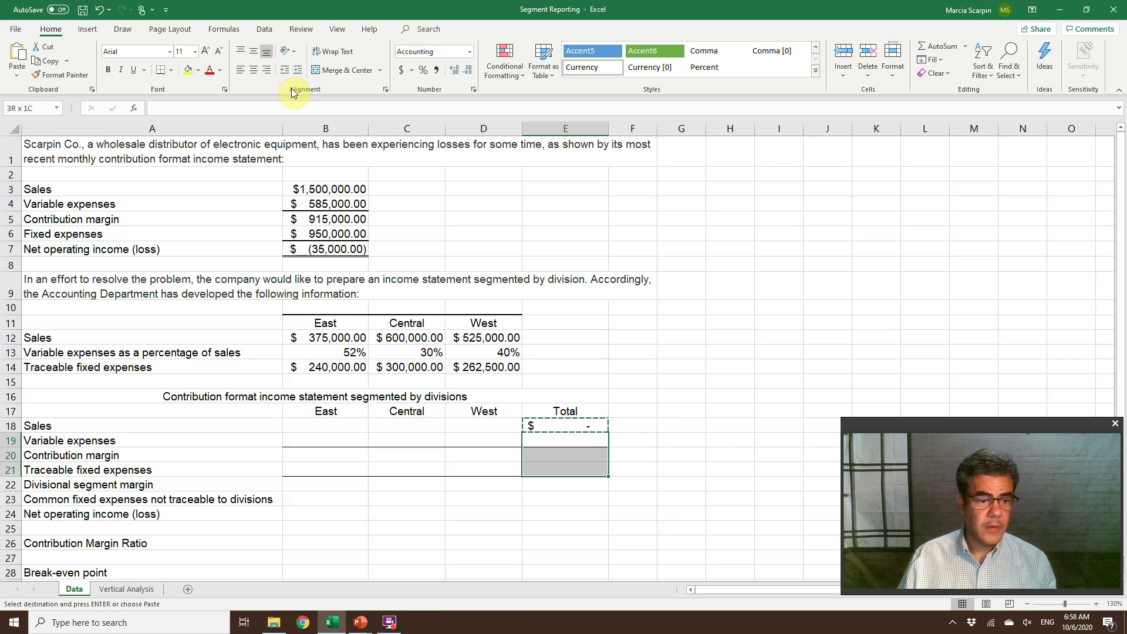
key(shift+Down)
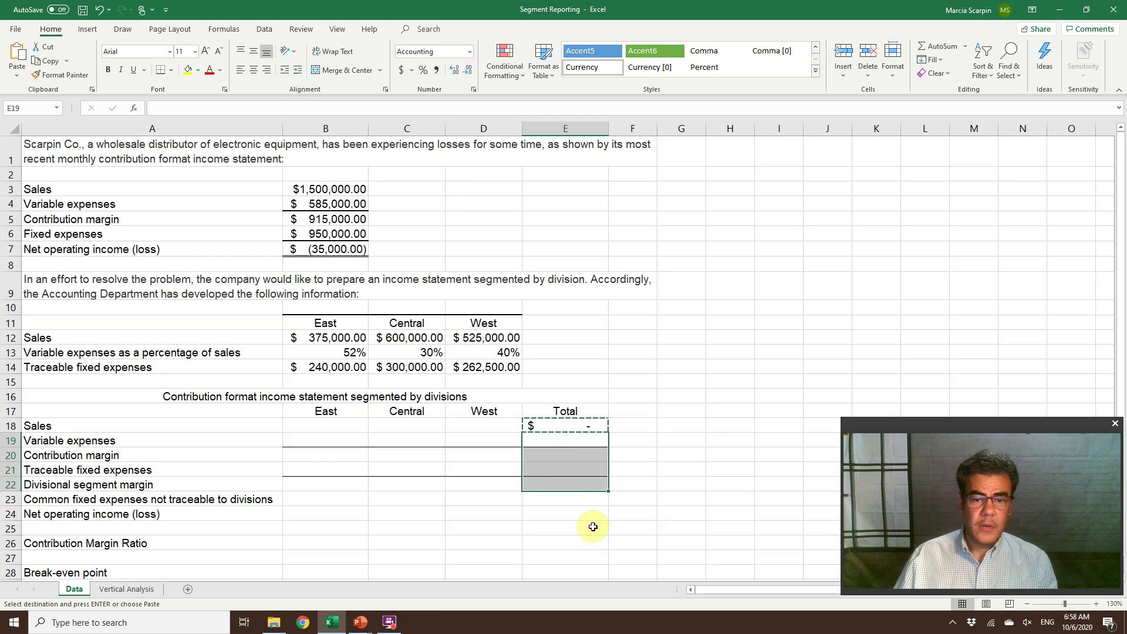
right_click(574, 438)
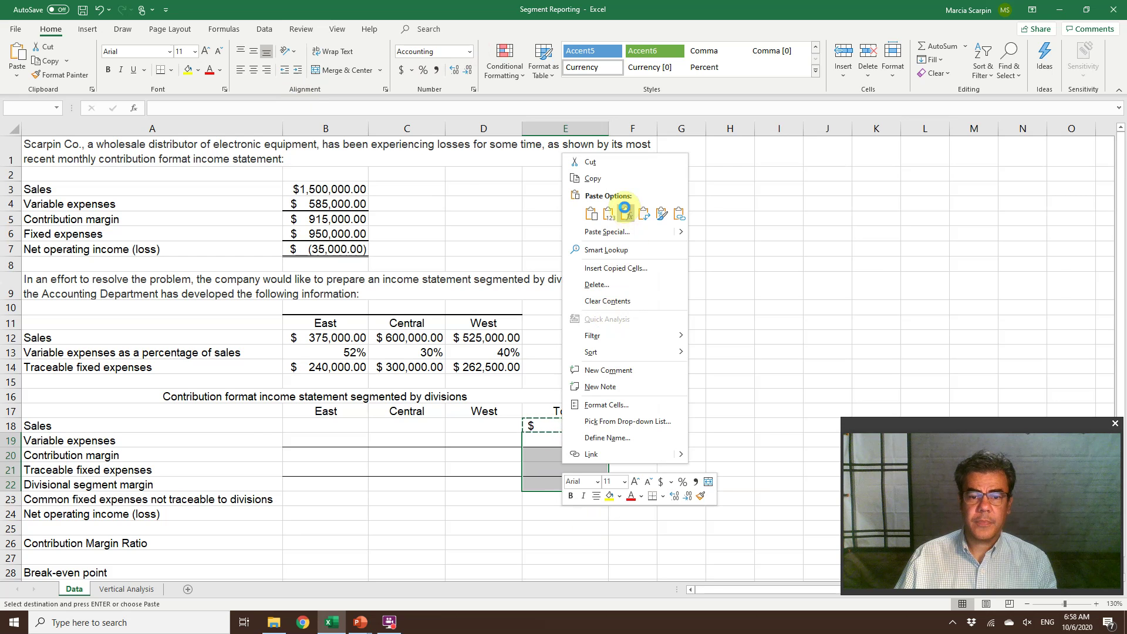
Paste the total formula down the Total column and enter contribution margin =B18-B19 across B20:D20.
click(625, 209)
click(625, 209)
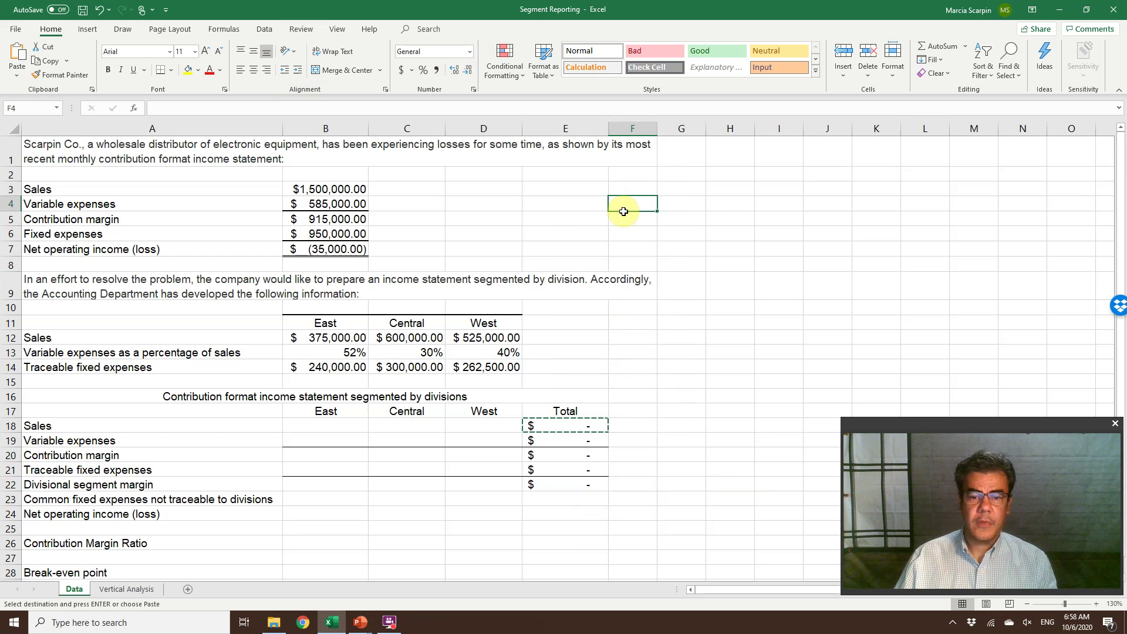
click(333, 450)
text(=)
key(Up)
key(Up)
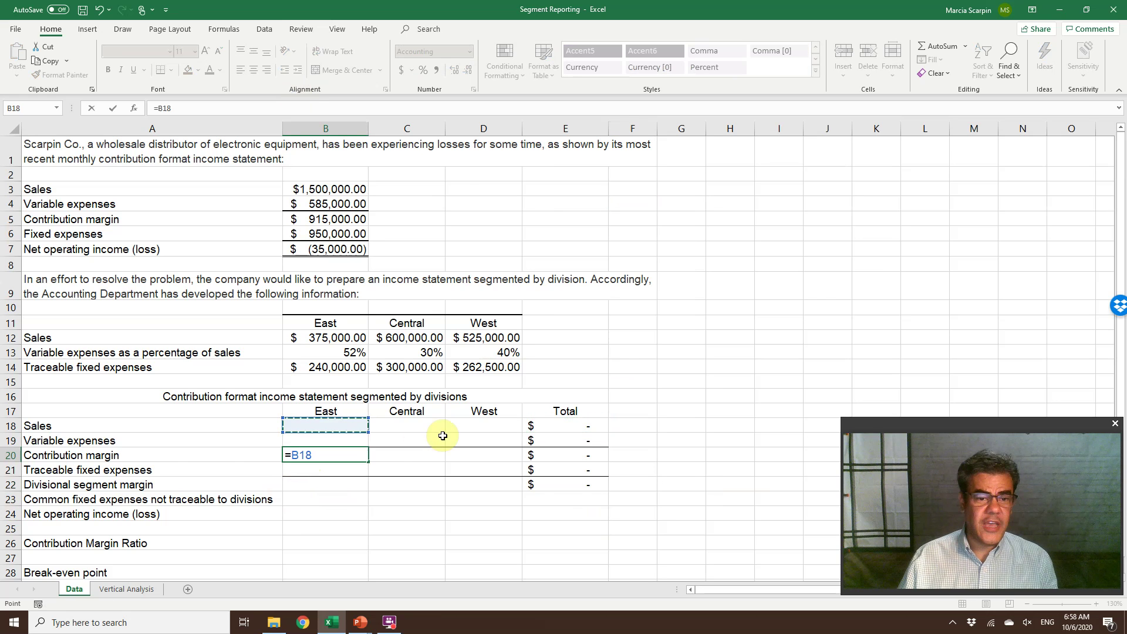
text(-)
key(Up)
key(Return)
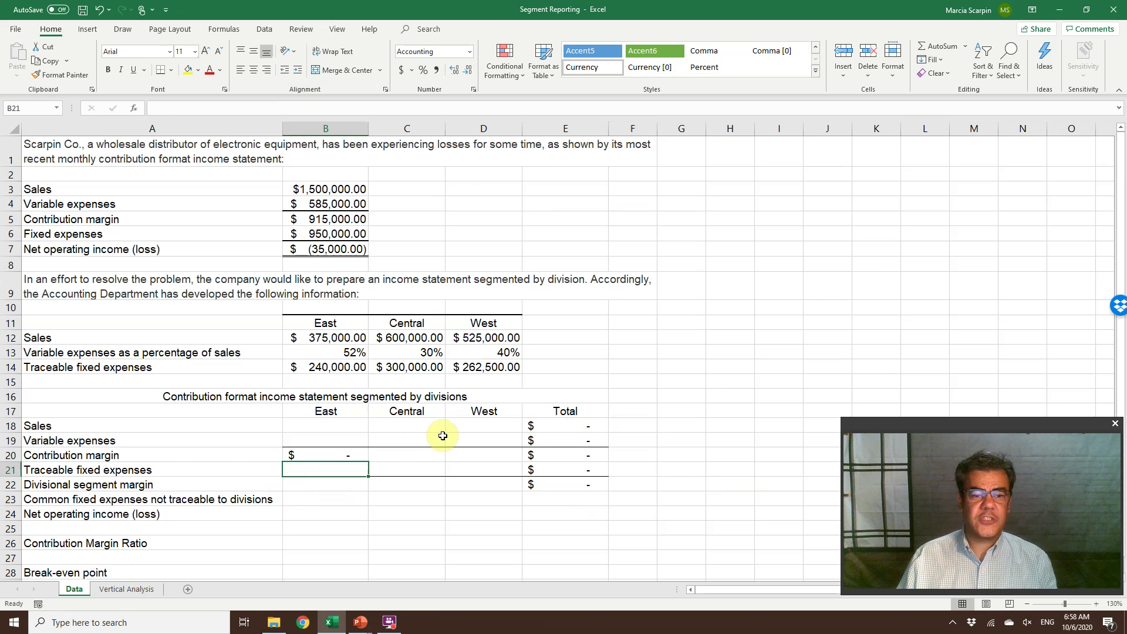
key(Up)
key(ctrl+c)
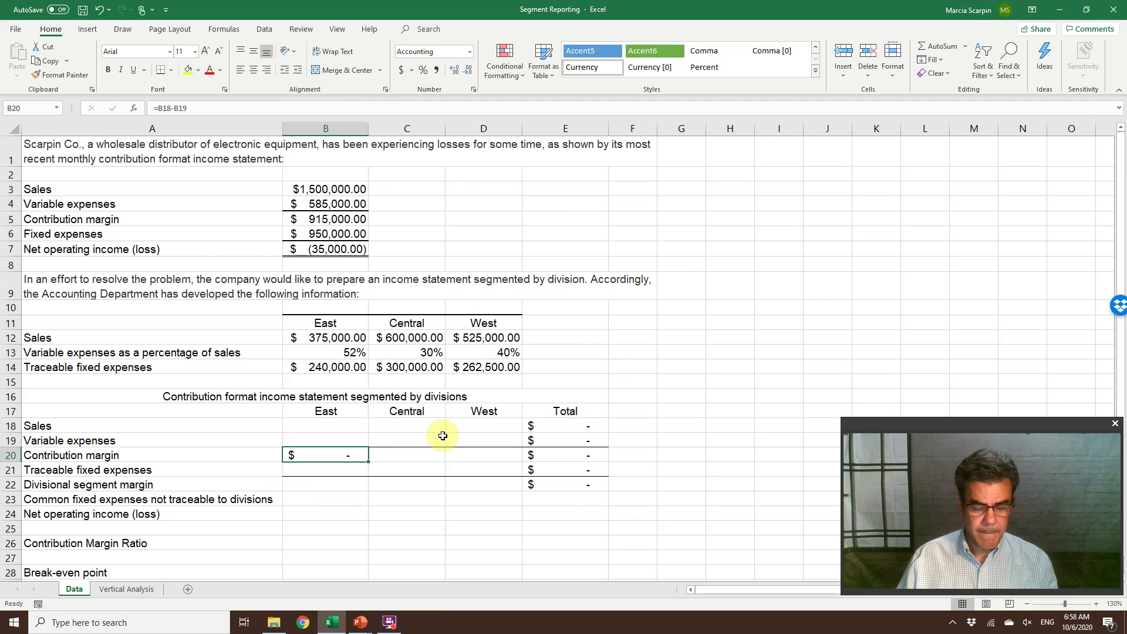
key(shift+Right)
key(shift+Right)
key(Return)
Link B18:D18 to the divisional sales above, bringing in 375,000, 600,000 and 525,000.
key(Up)
key(Up)
key(Left)
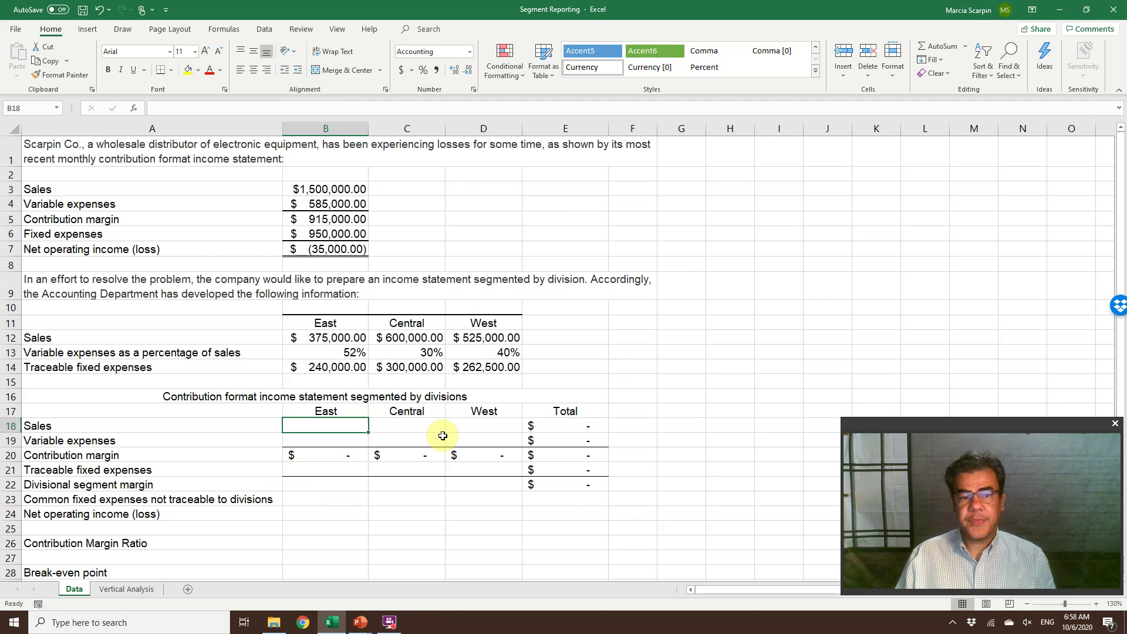
text(+)
key(Up)
key(Up)
key(Up)
key(Up)
key(Up)
key(Up)
key(Return)
key(Up)
key(Right)
text(+)
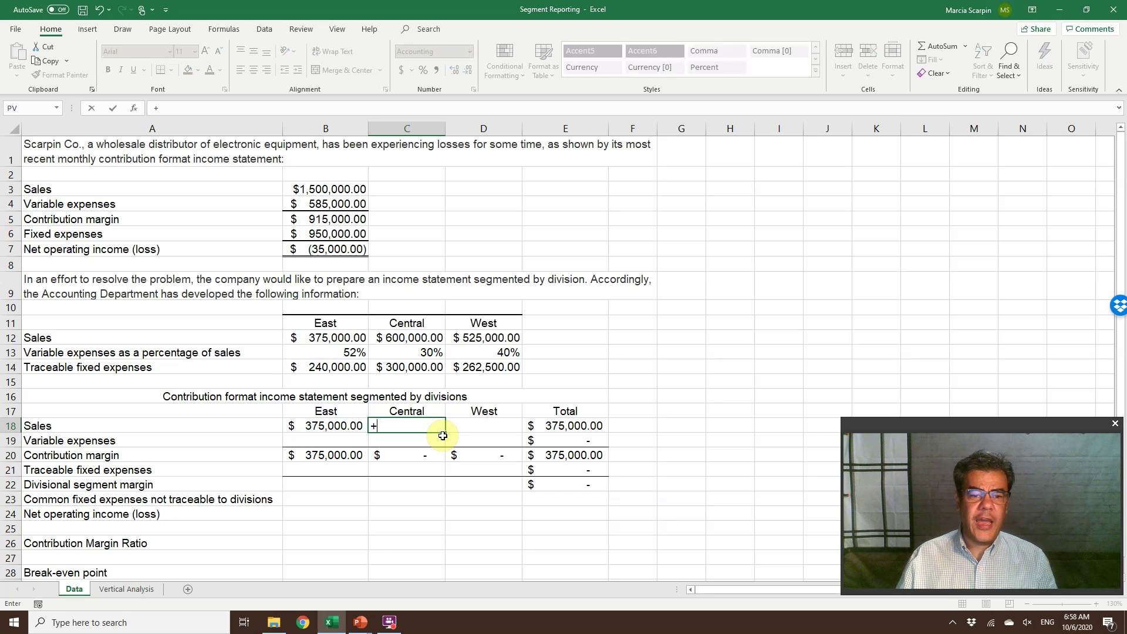
key(Up)
key(Up)
key(Up)
key(Up)
key(Up)
key(Up)
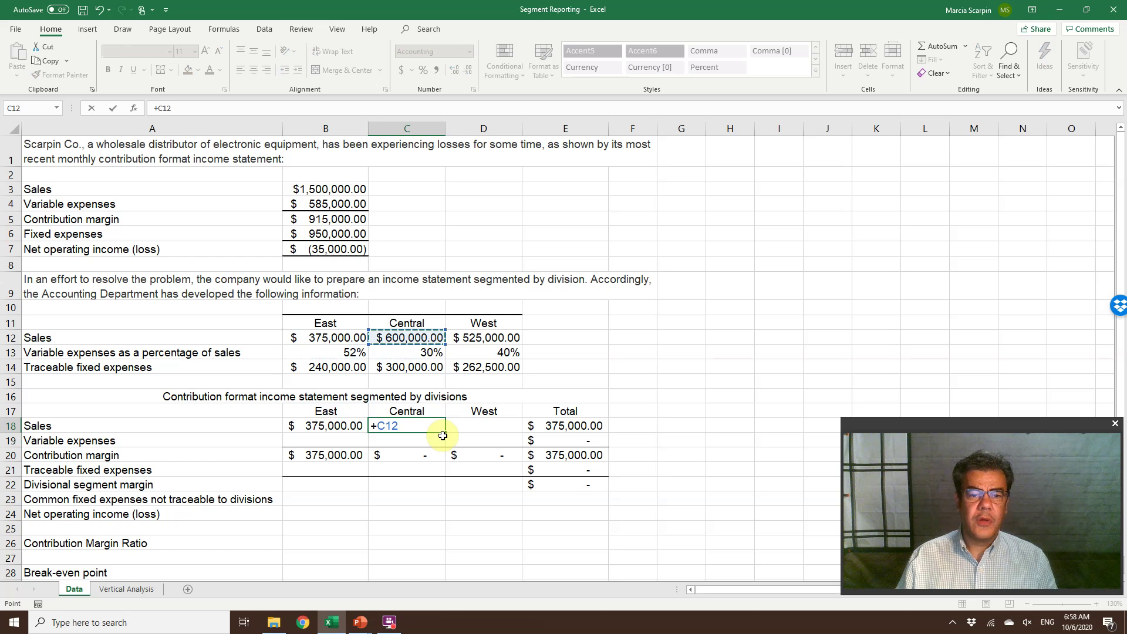
key(Return)
key(Up)
key(Right)
text(+)
key(Up)
key(Up)
key(Up)
key(Up)
key(Up)
key(Up)
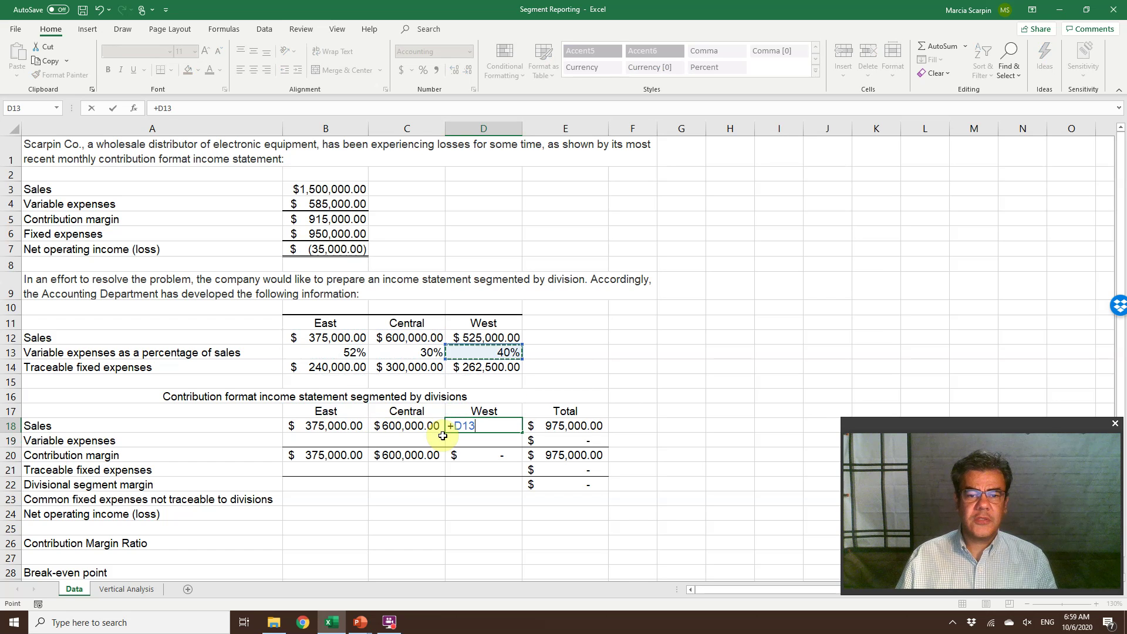
key(Return)
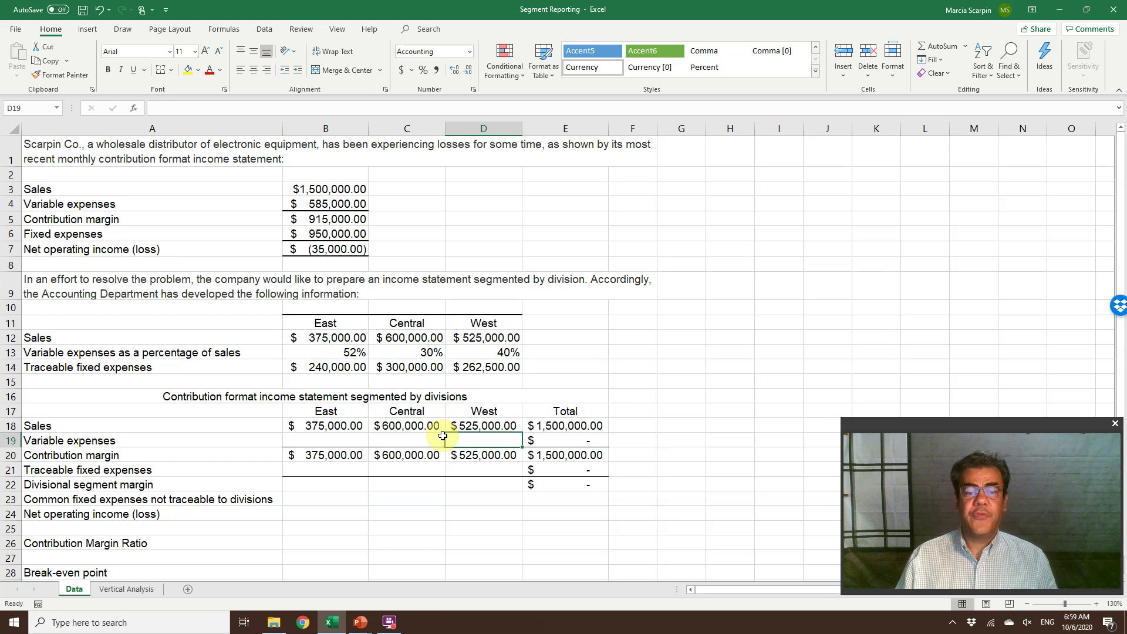
Highlight the B3 sales and the E18 sales total in yellow.
click(332, 186)
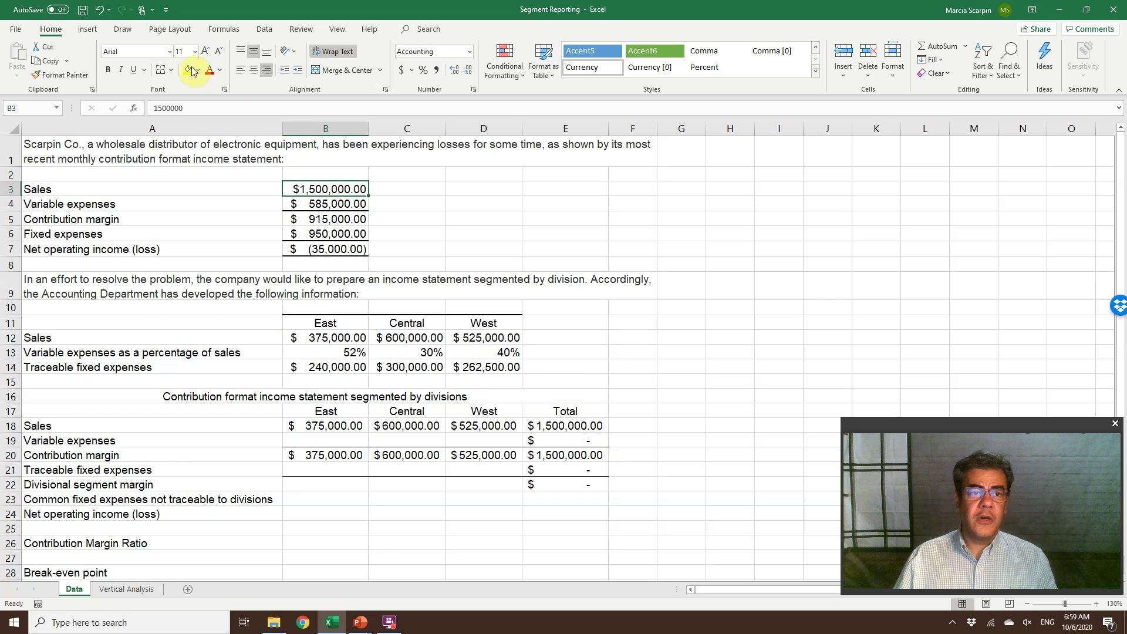
click(549, 425)
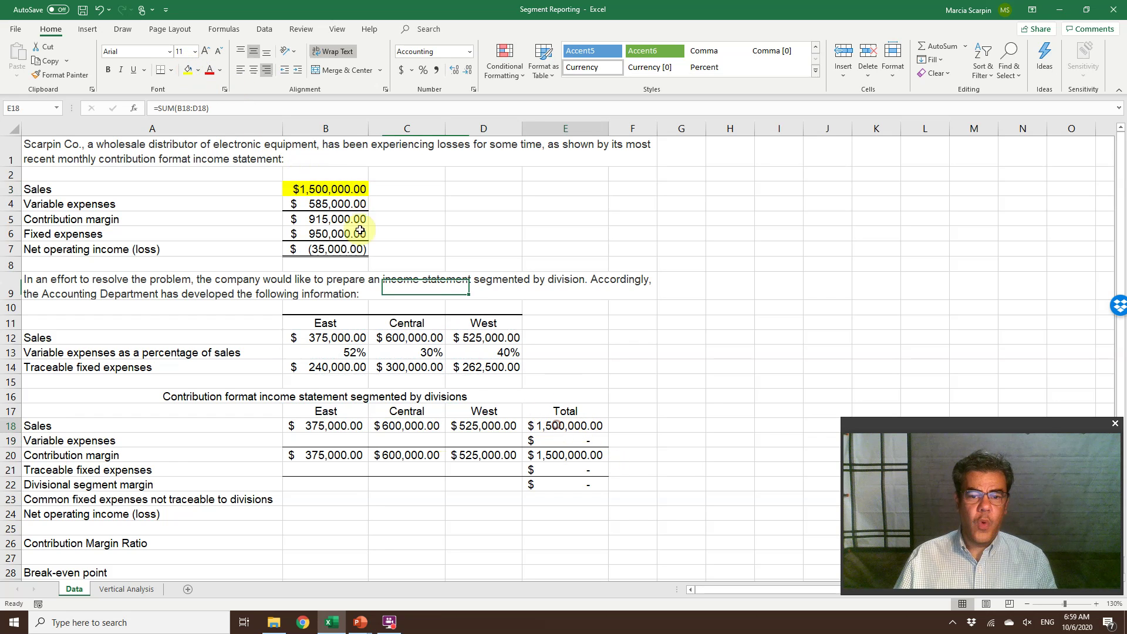
click(188, 70)
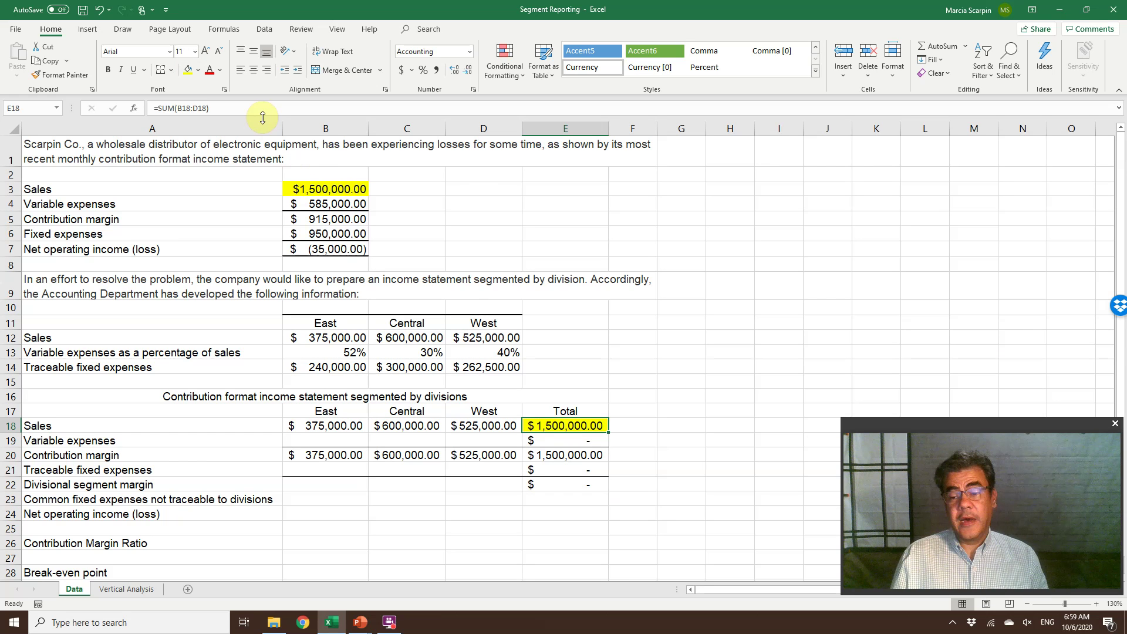
Enter =+B18*B13 in B19 and fill it right to D19 for each division's variable expenses.
key(Left)
key(Left)
key(Left)
key(Down)
text(+)
key(Up)
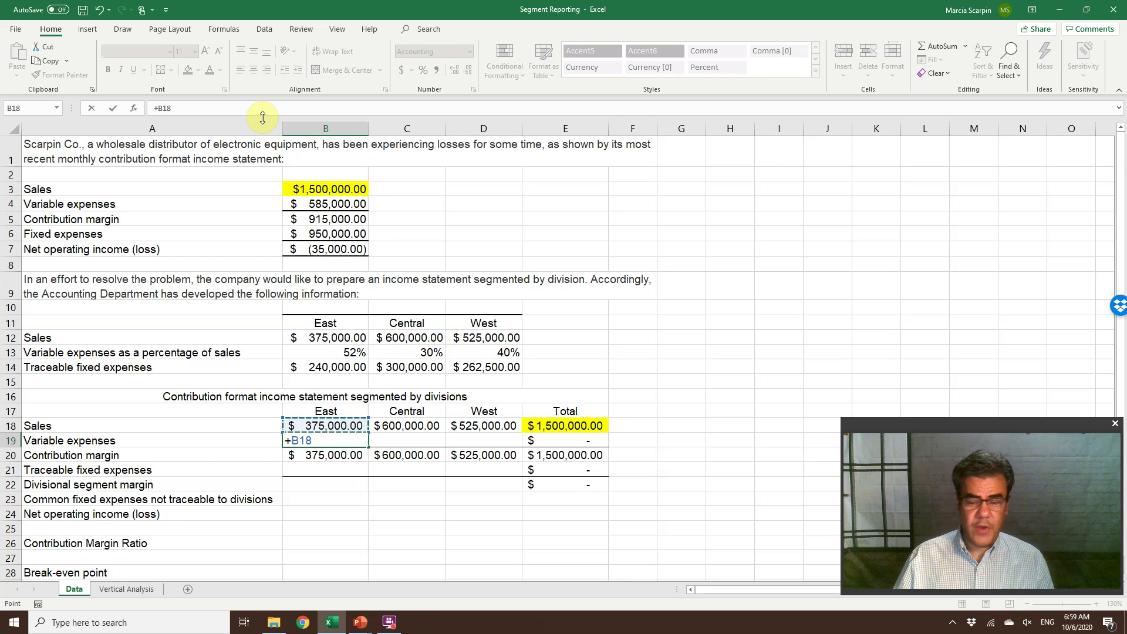
text(*)
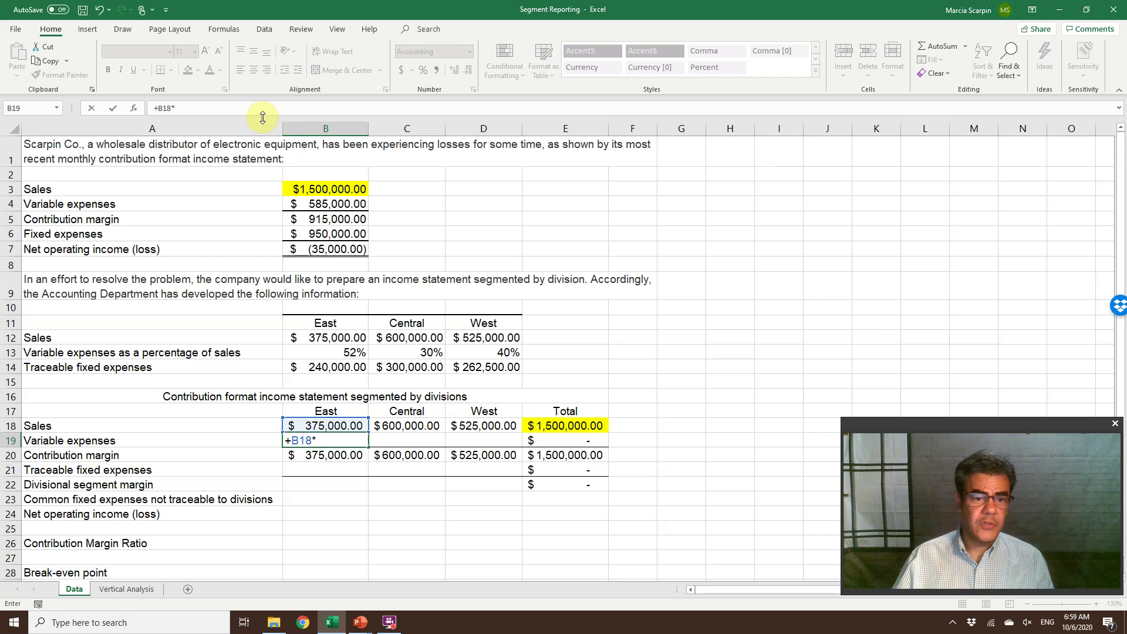
click(359, 356)
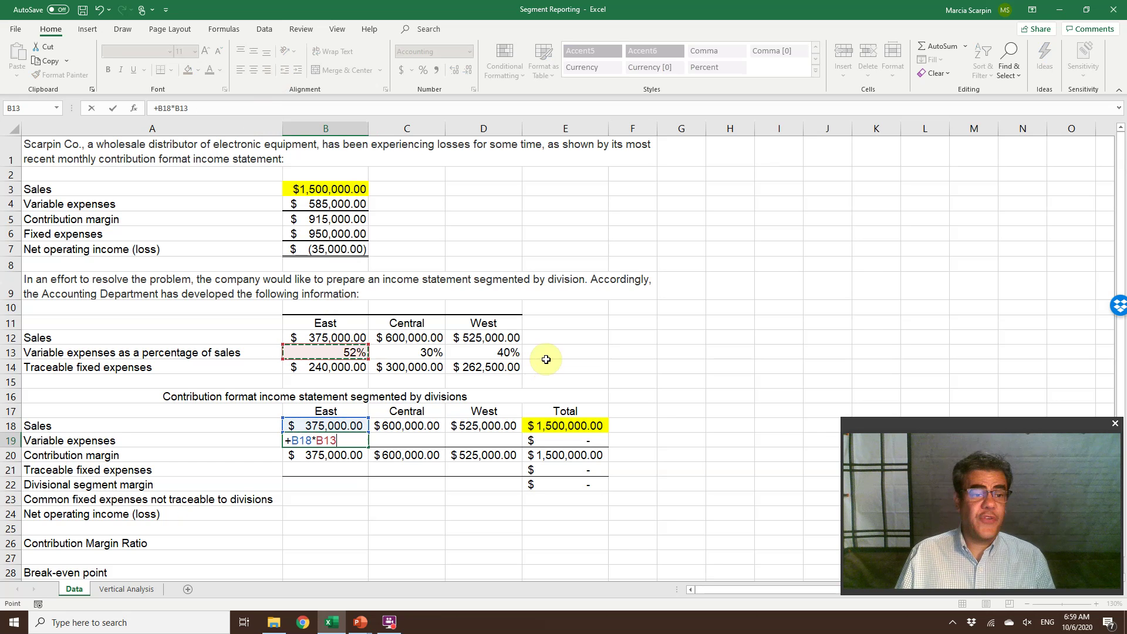
key(Return)
key(Left)
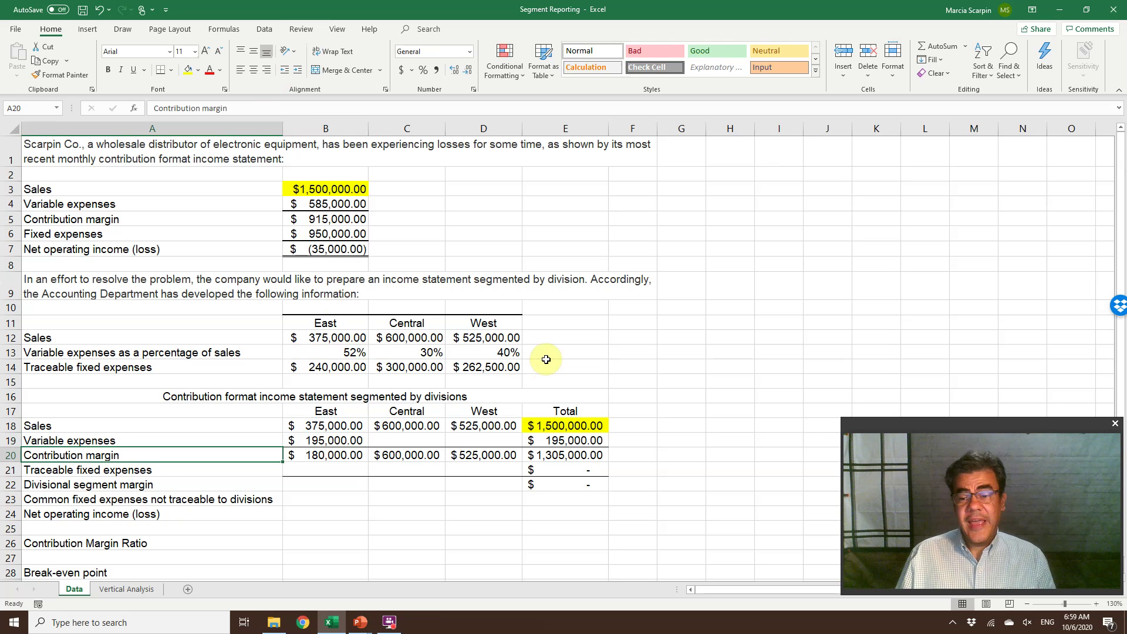
key(Up)
key(Right)
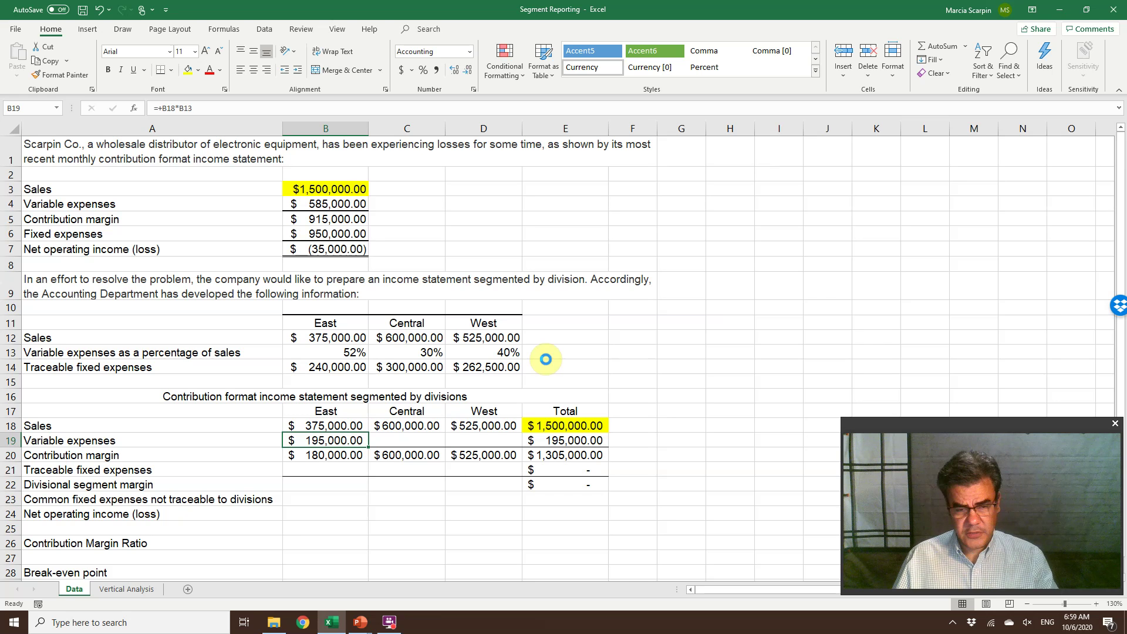
key(shift+Right)
key(shift+Right)
key(ctrl+r)
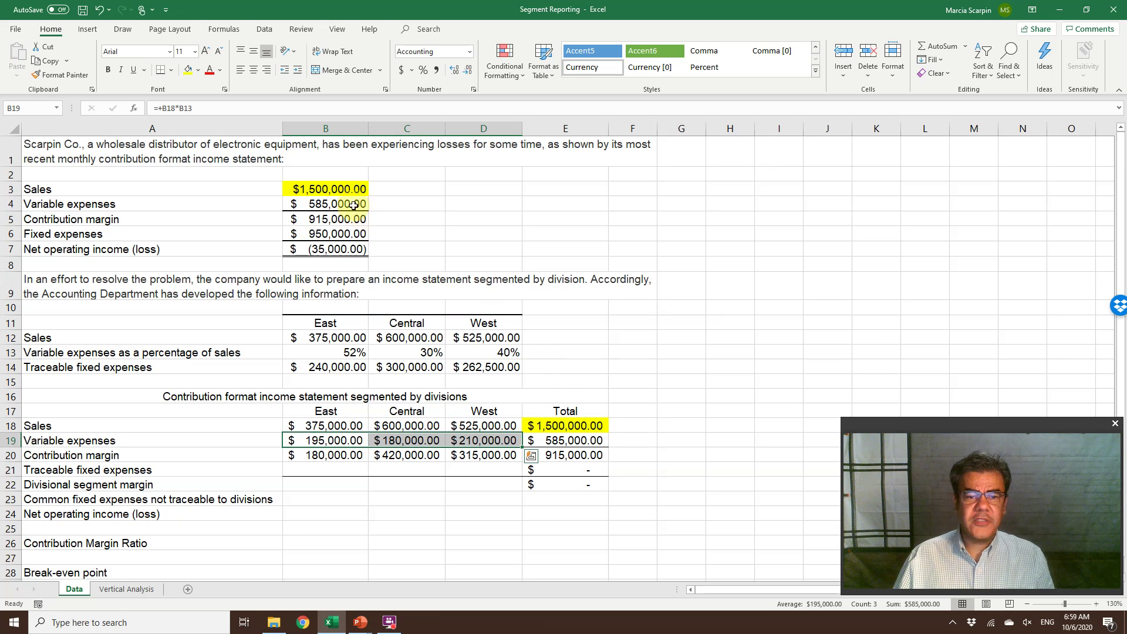
Shade the B4 variable expenses and the E19 total of 585,000 light blue.
click(350, 203)
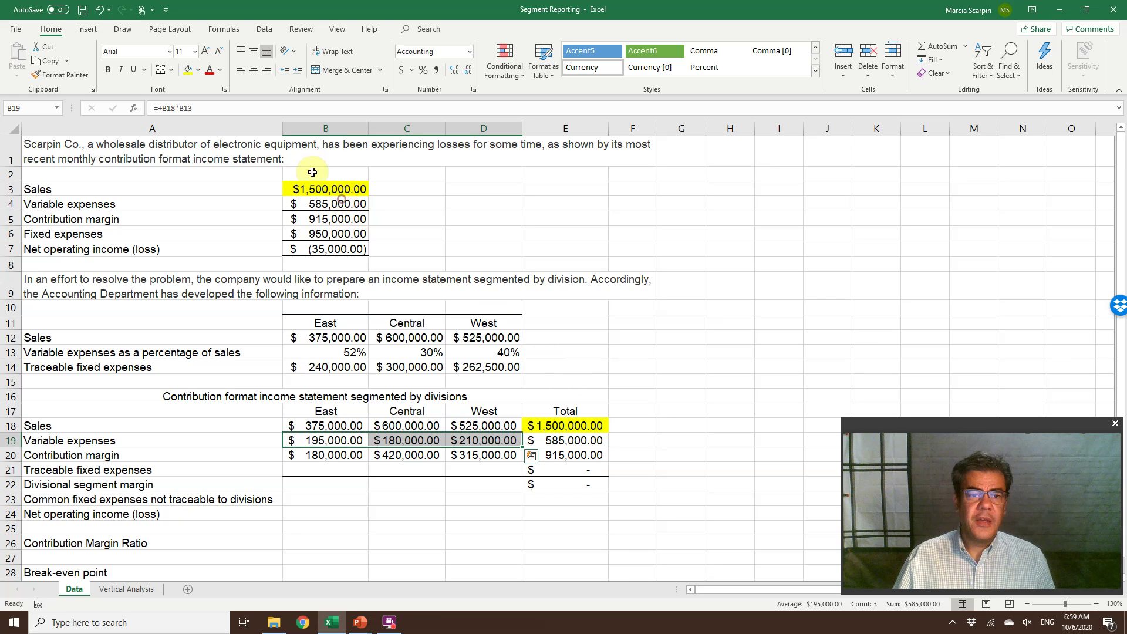
click(198, 70)
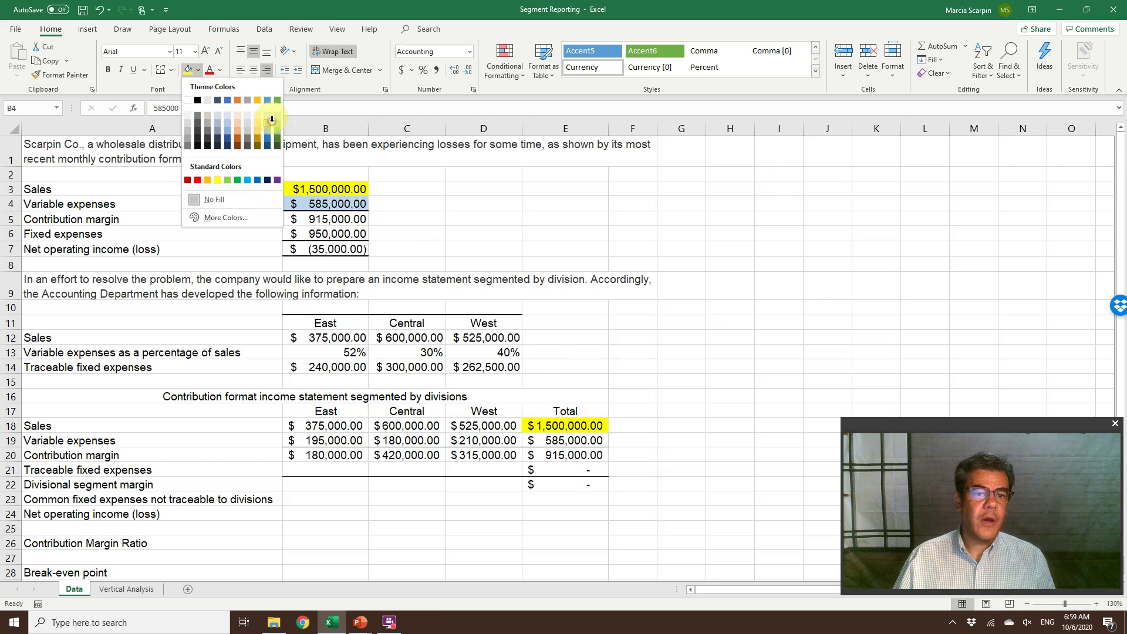
click(271, 122)
click(416, 222)
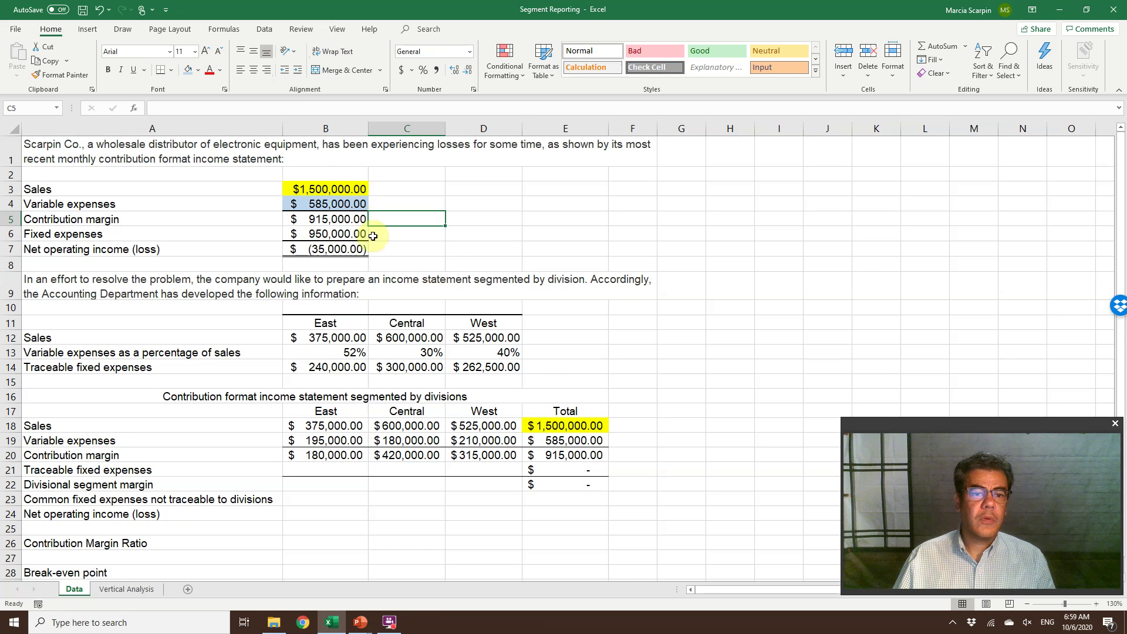
click(563, 440)
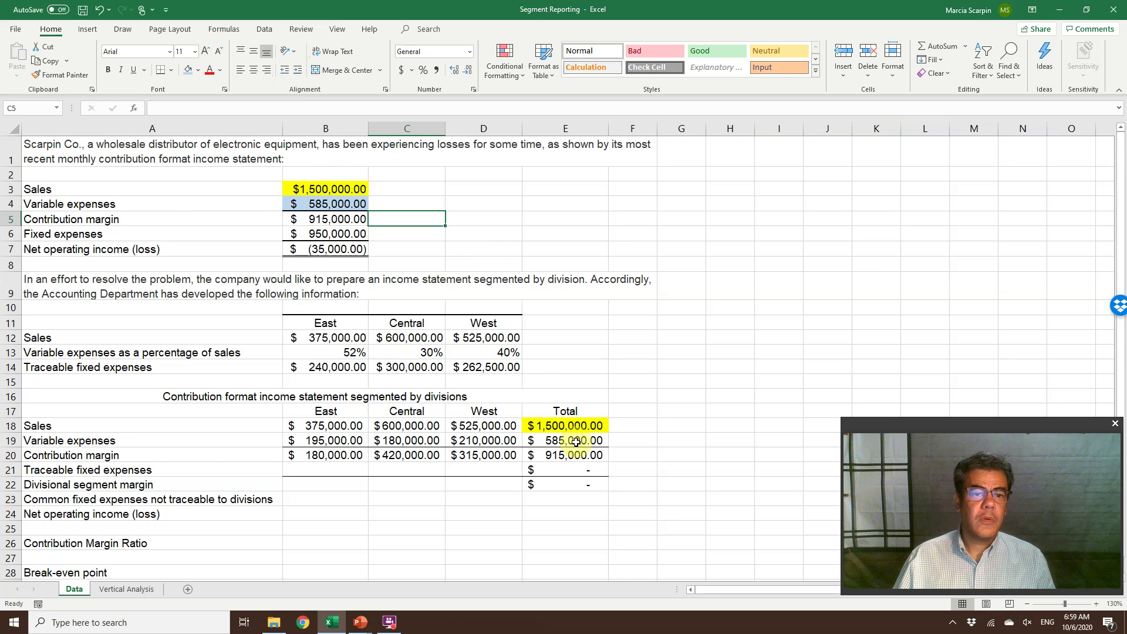
click(188, 69)
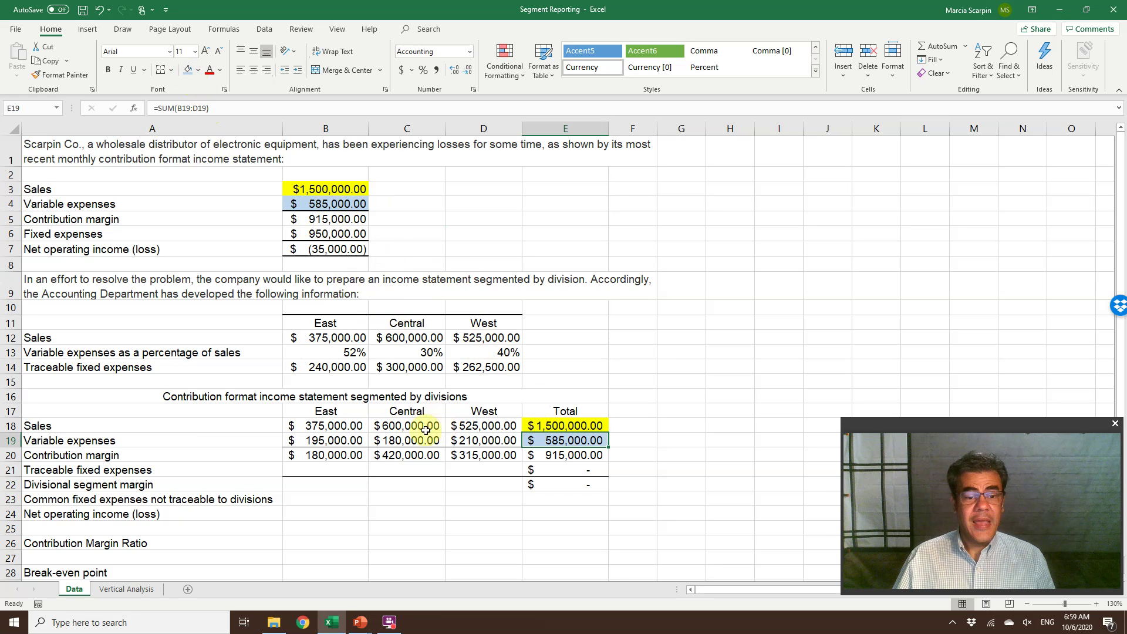
click(348, 469)
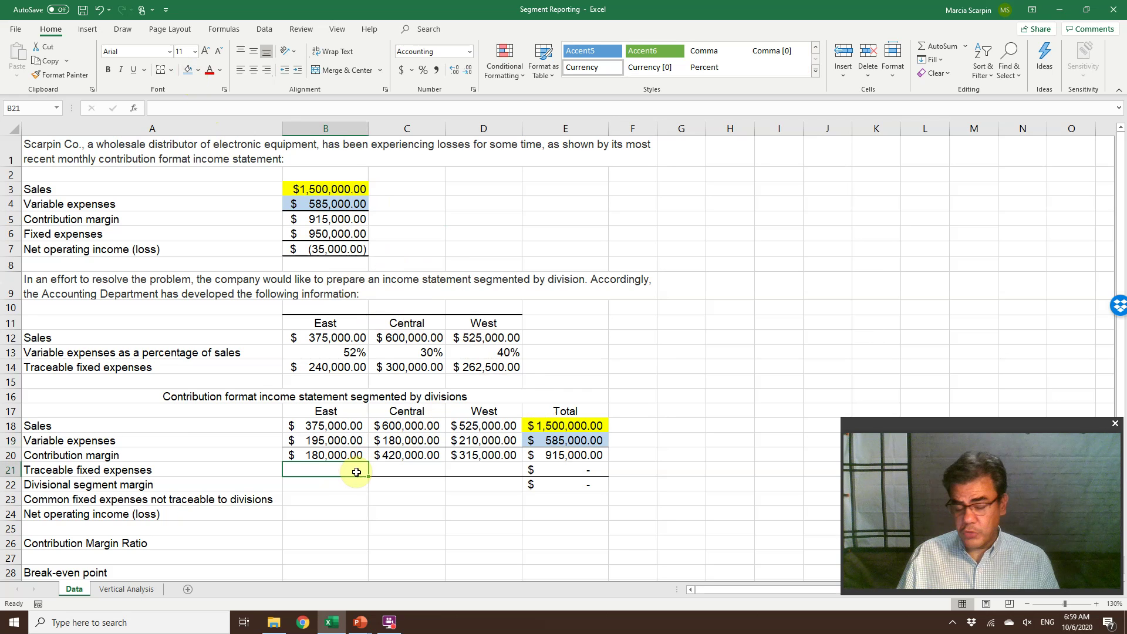
Enter =B14 in B21 and paste it into C21:D21 for 240,000, 300,000 and 262,500.
text(=)
click(317, 365)
key(Return)
key(Up)
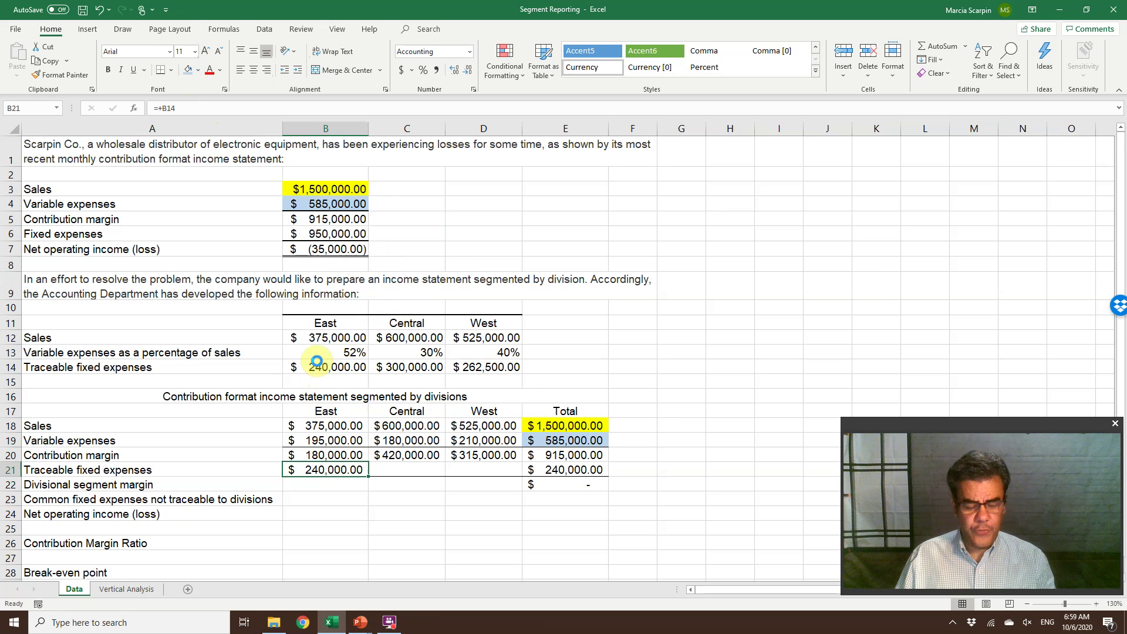
key(ctrl+c)
key(shift+Right)
key(shift+Right)
key(Return)
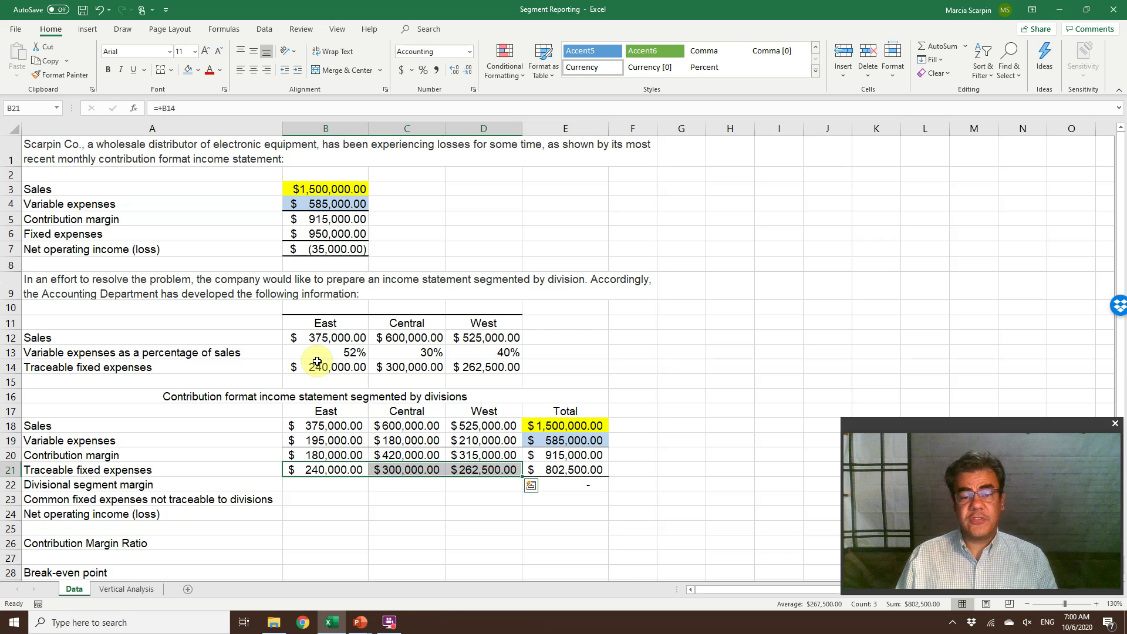
key(shift+Left)
key(shift+Left)
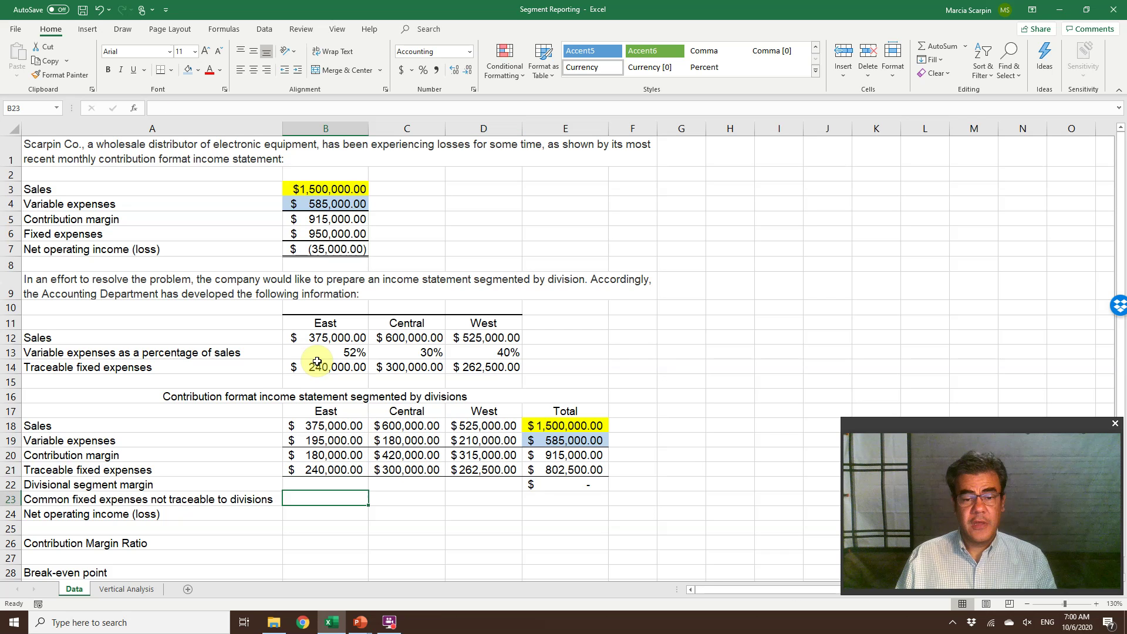
key(Right)
key(Right)
key(Right)
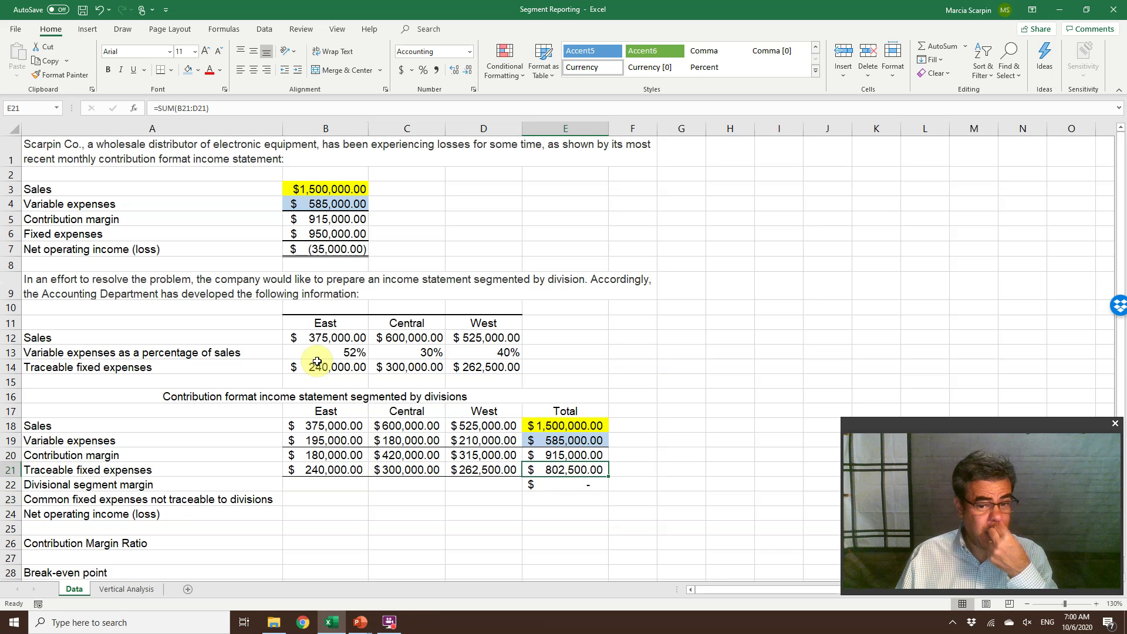
Shade the E21 total of 802,500 and the B6 fixed expenses of 950,000 pale gold.
click(199, 71)
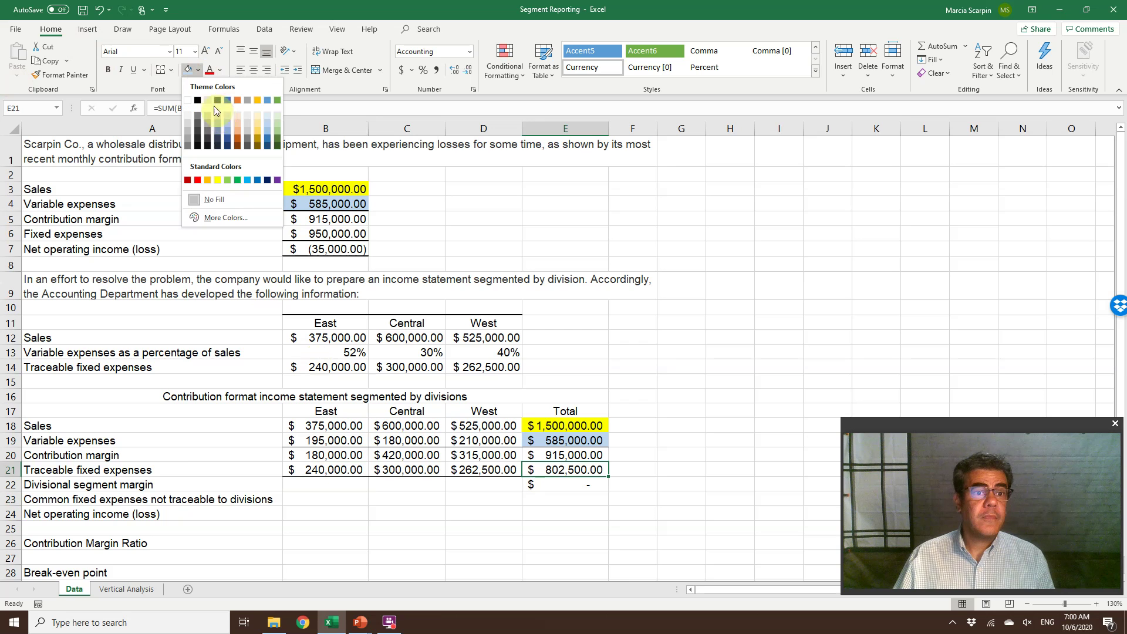
click(258, 118)
click(320, 232)
click(187, 70)
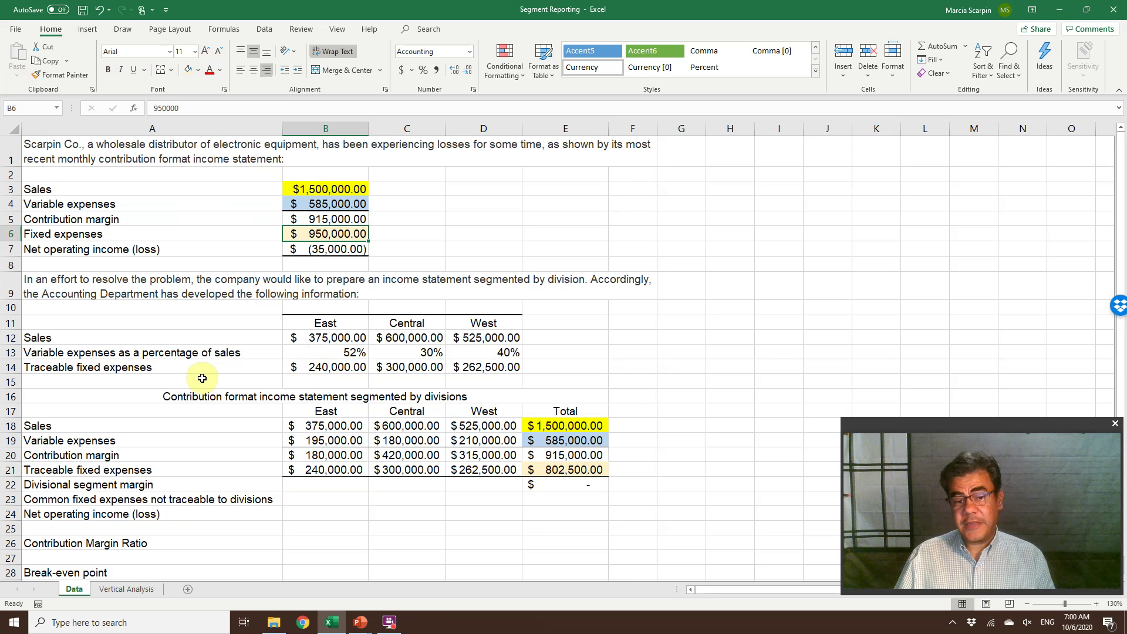
click(133, 485)
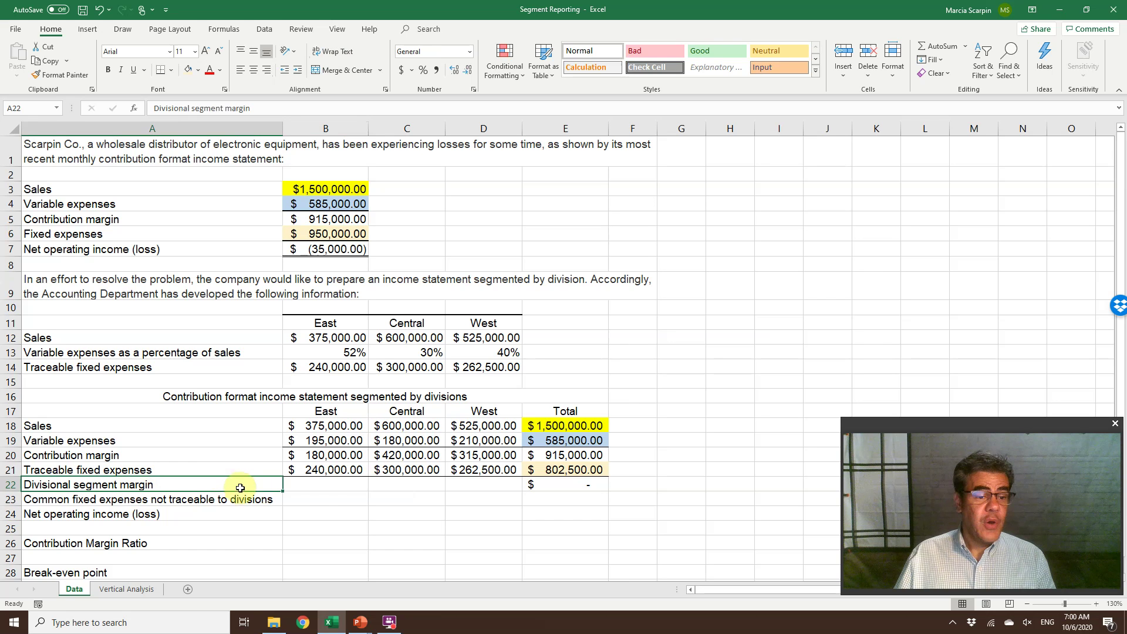
Enter segment margin =B20-B21 in B22 and copy it across, giving (60,000), 120,000 and 52,500.
click(328, 485)
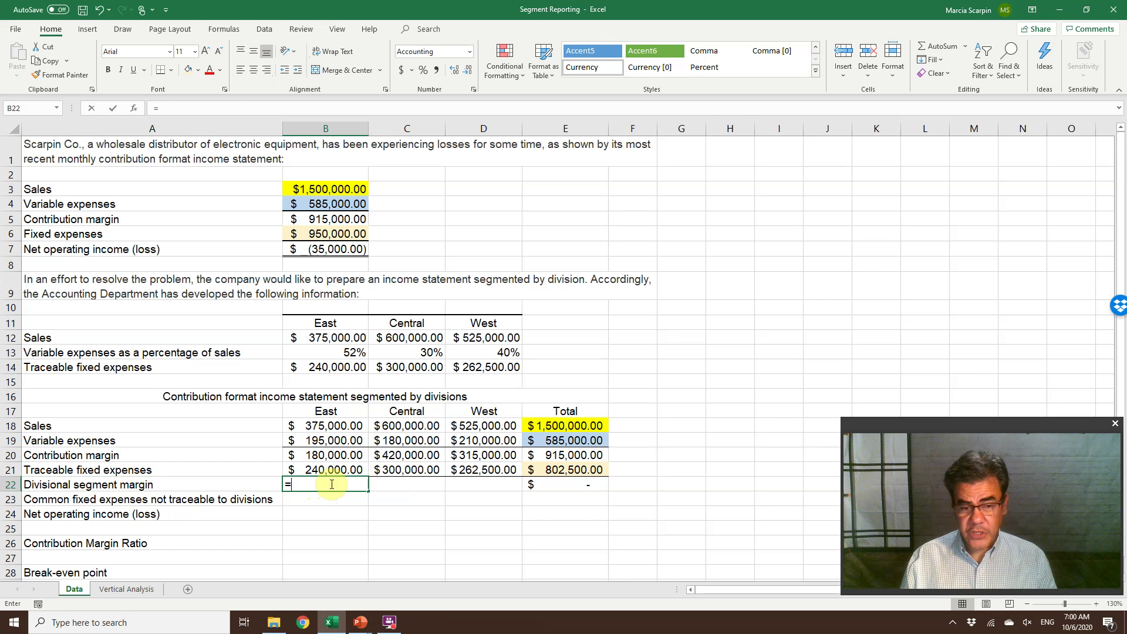
text(=)
key(Up)
key(Up)
text(-)
key(Up)
key(Return)
click(332, 484)
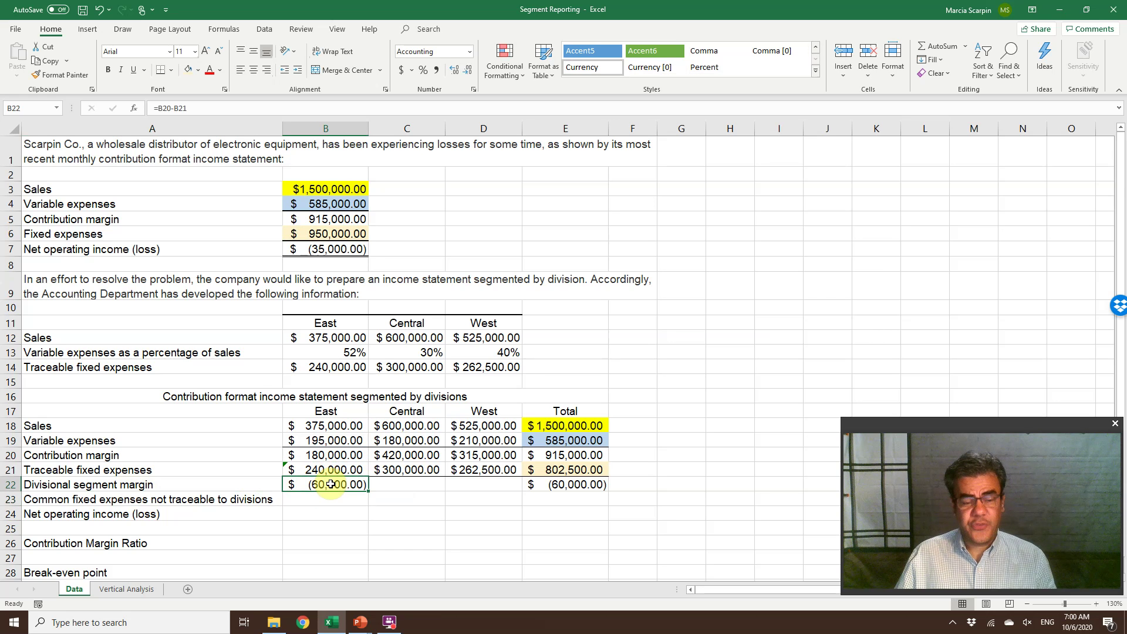
key(ctrl+c)
key(shift+Right)
key(shift+Right)
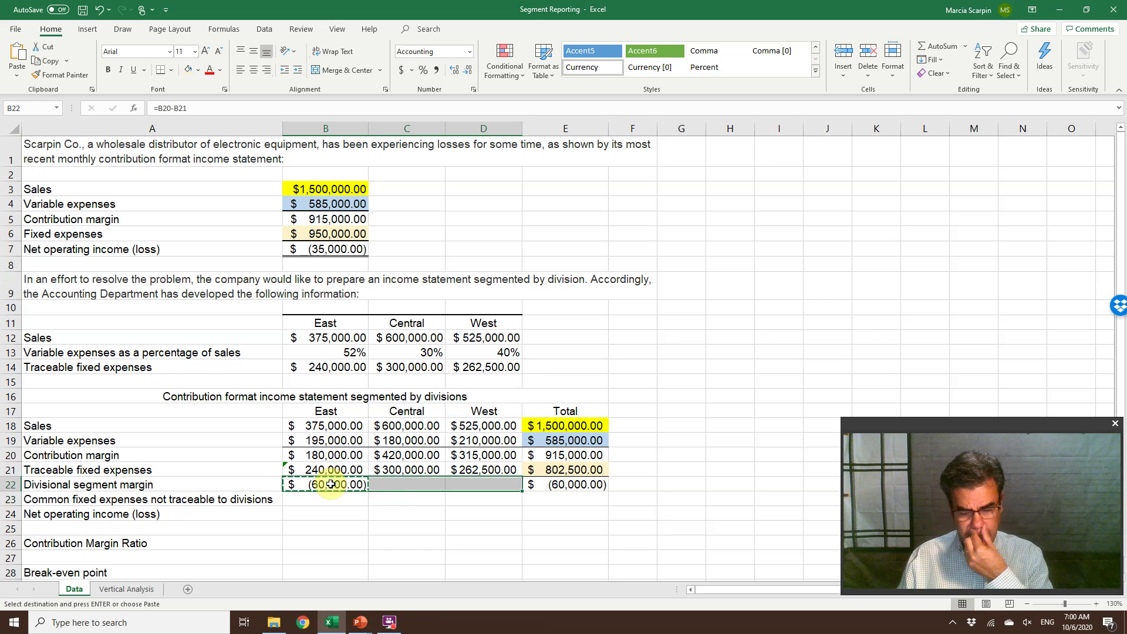
key(Return)
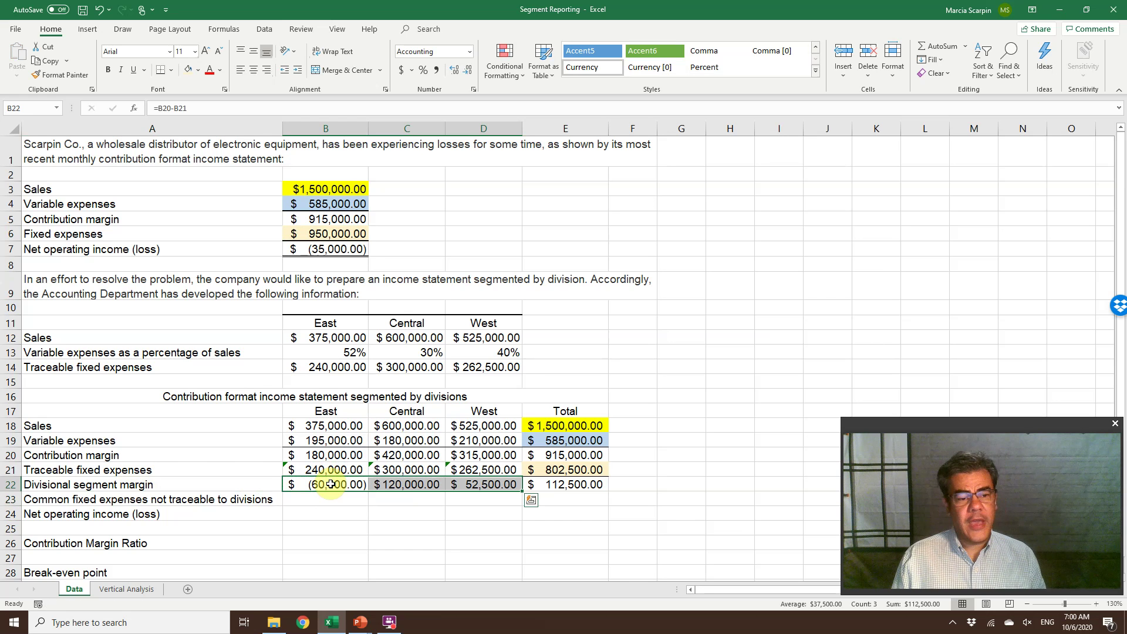
click(569, 484)
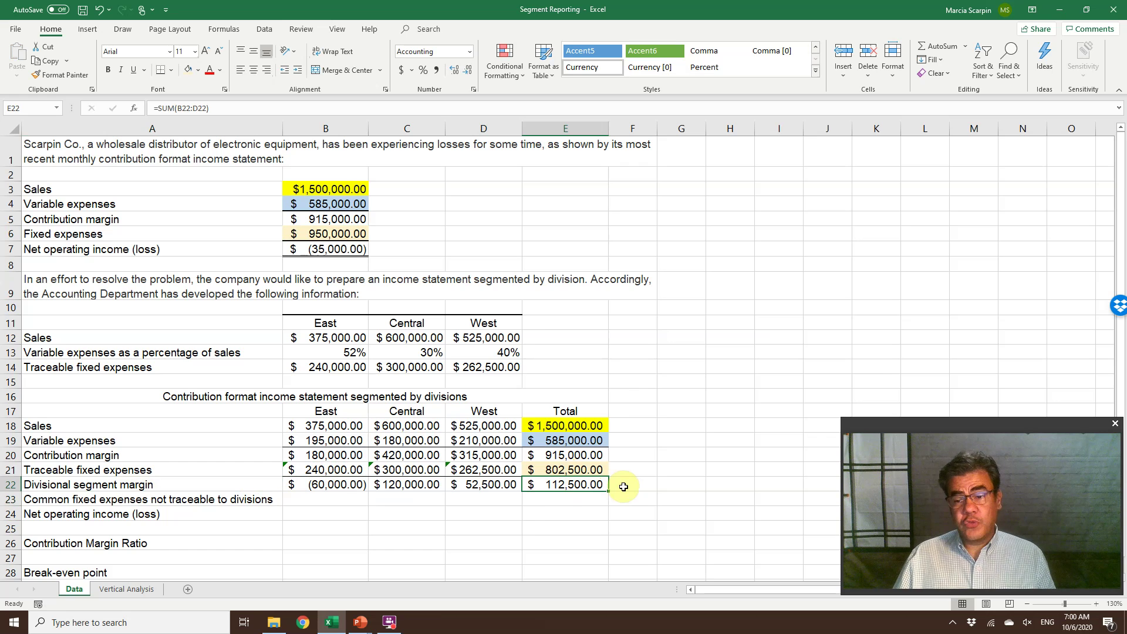
click(550, 498)
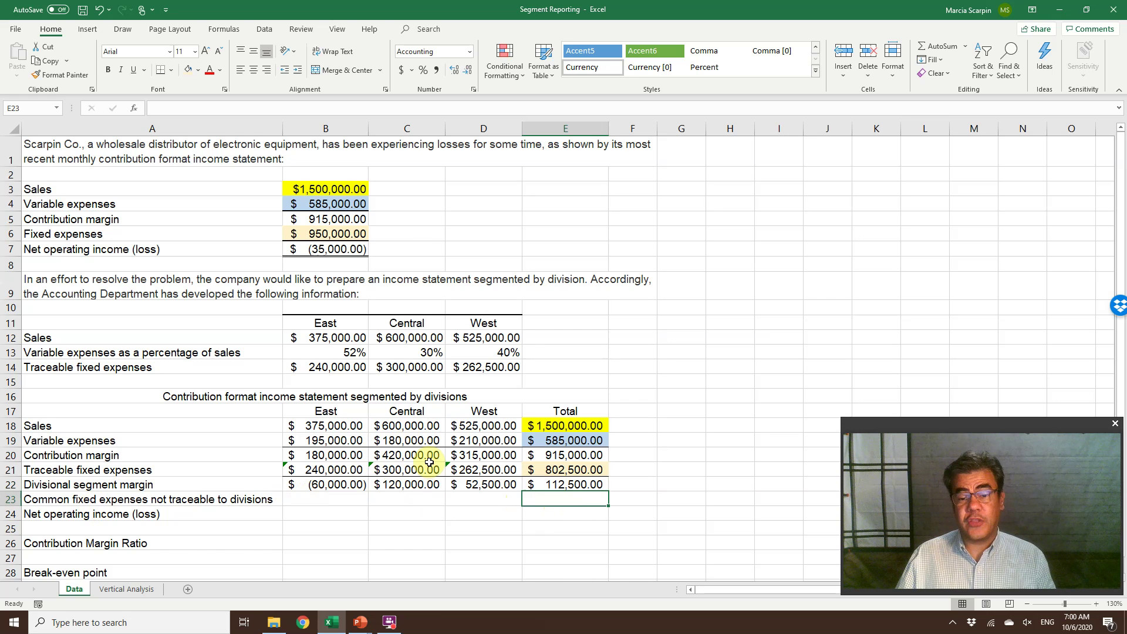
Enter =+B6-E21 in E23 for 147,500 and =E22-E23 in E24 for the (35,000) loss.
text(+)
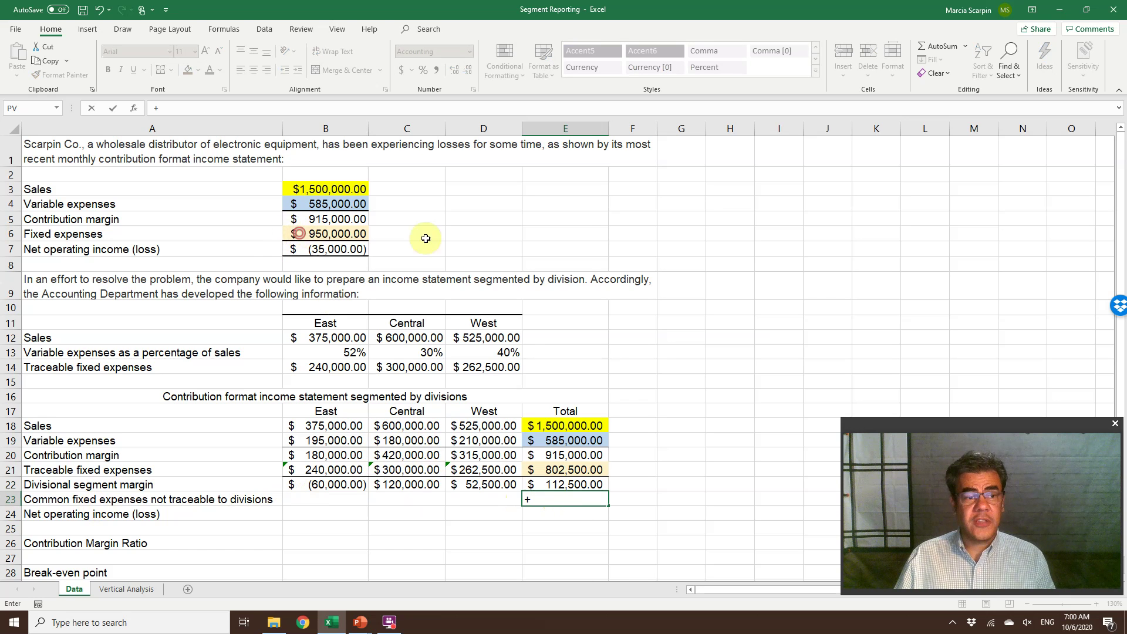
click(299, 234)
text(-)
click(583, 473)
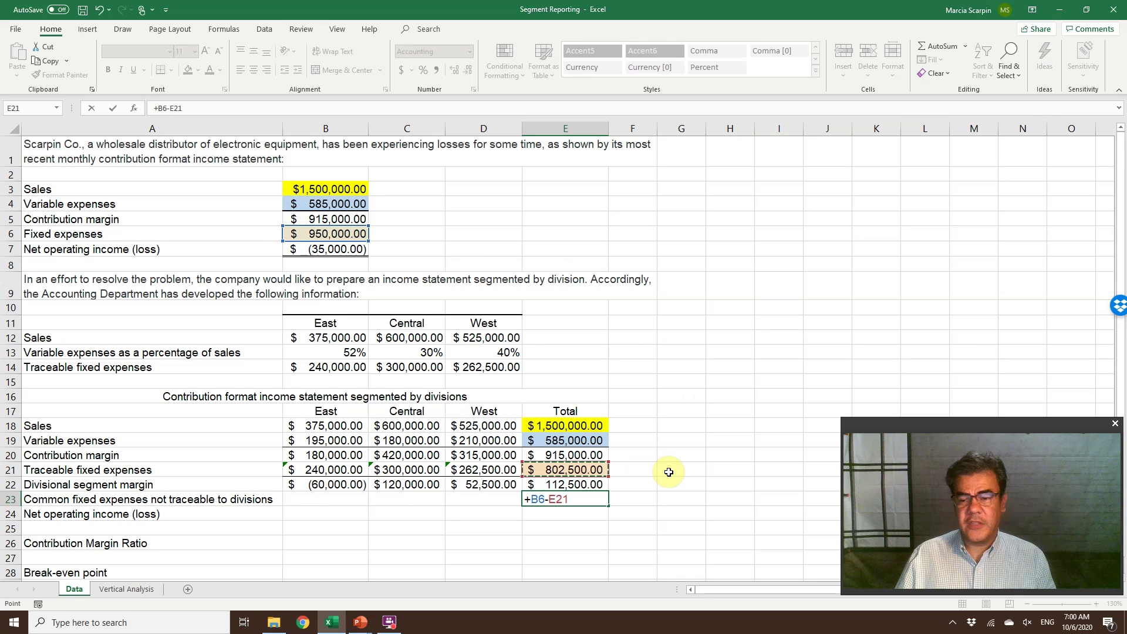
key(Return)
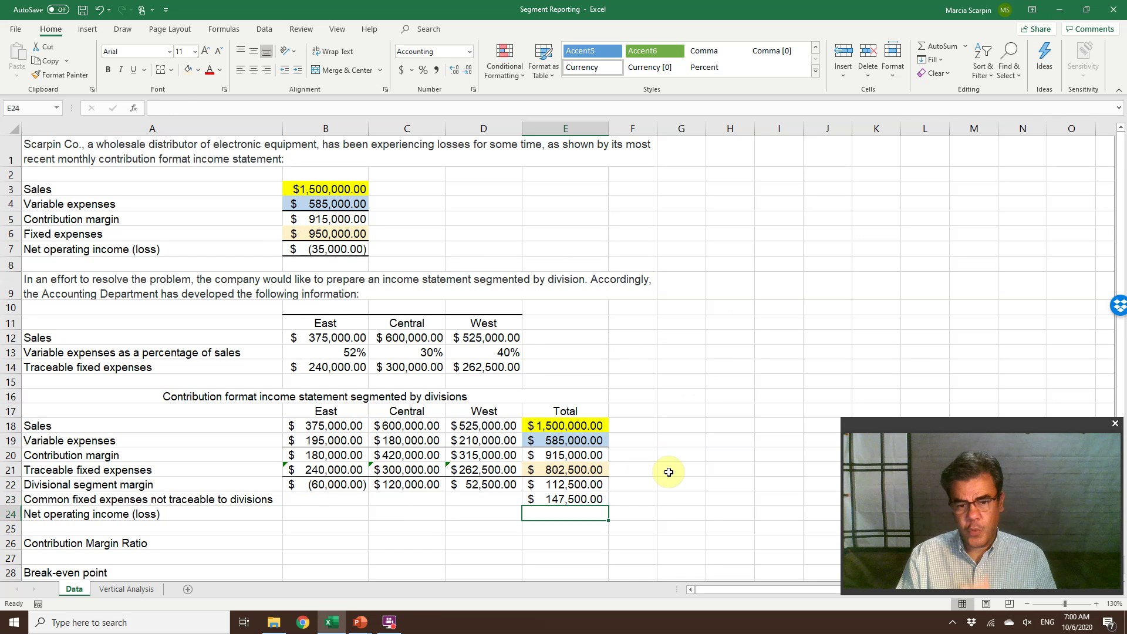
text(=)
key(Up)
key(Up)
key(Up)
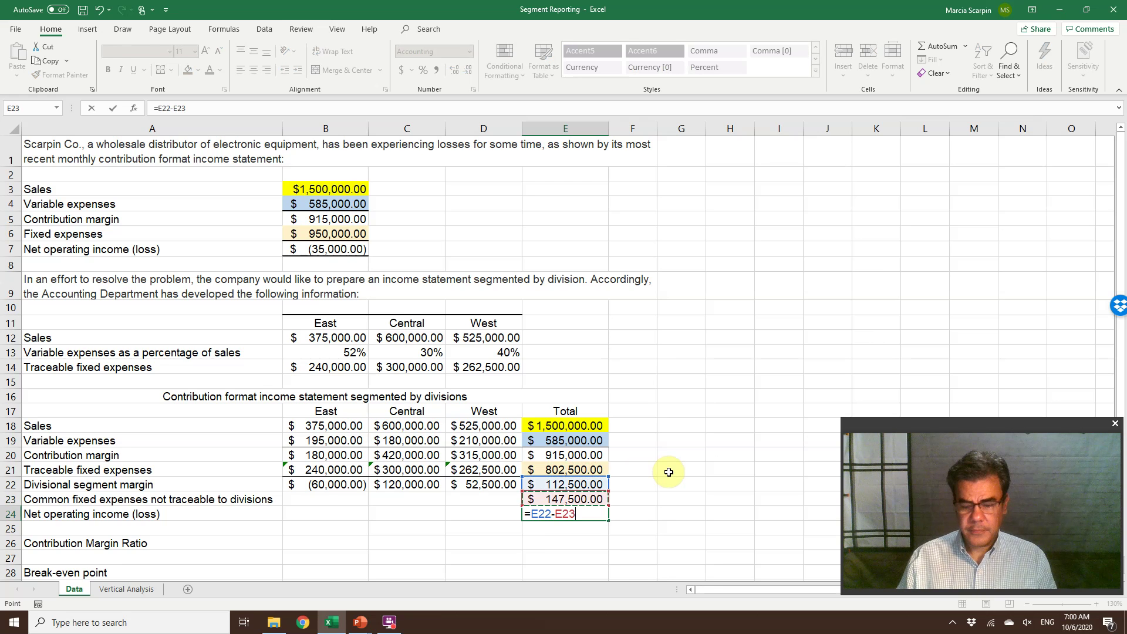
key(ctrl+Return)
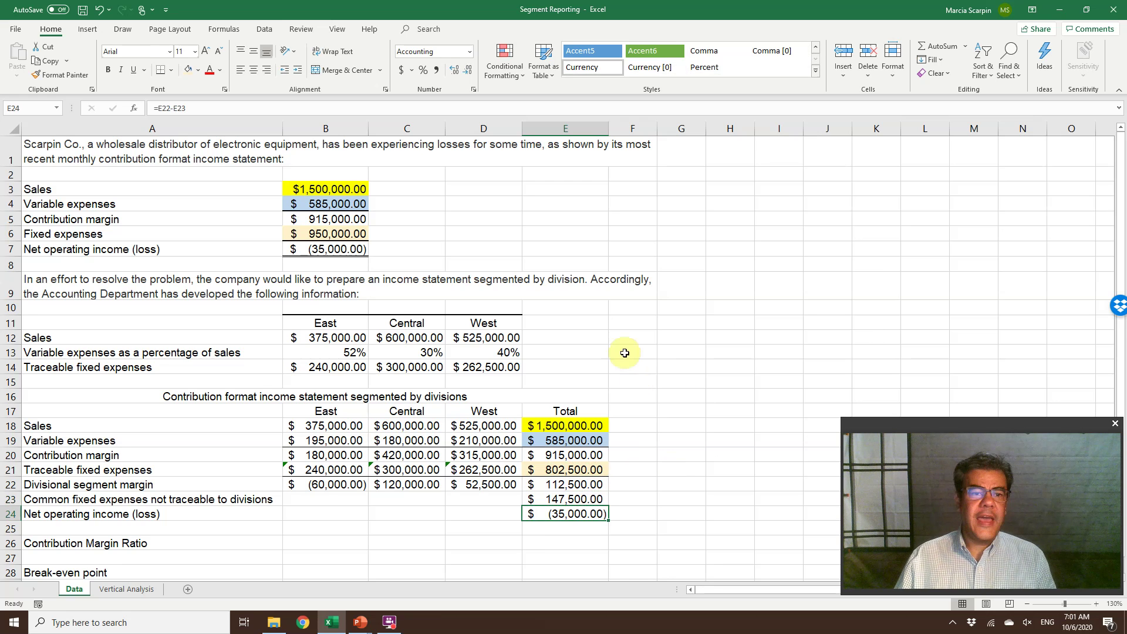
click(560, 498)
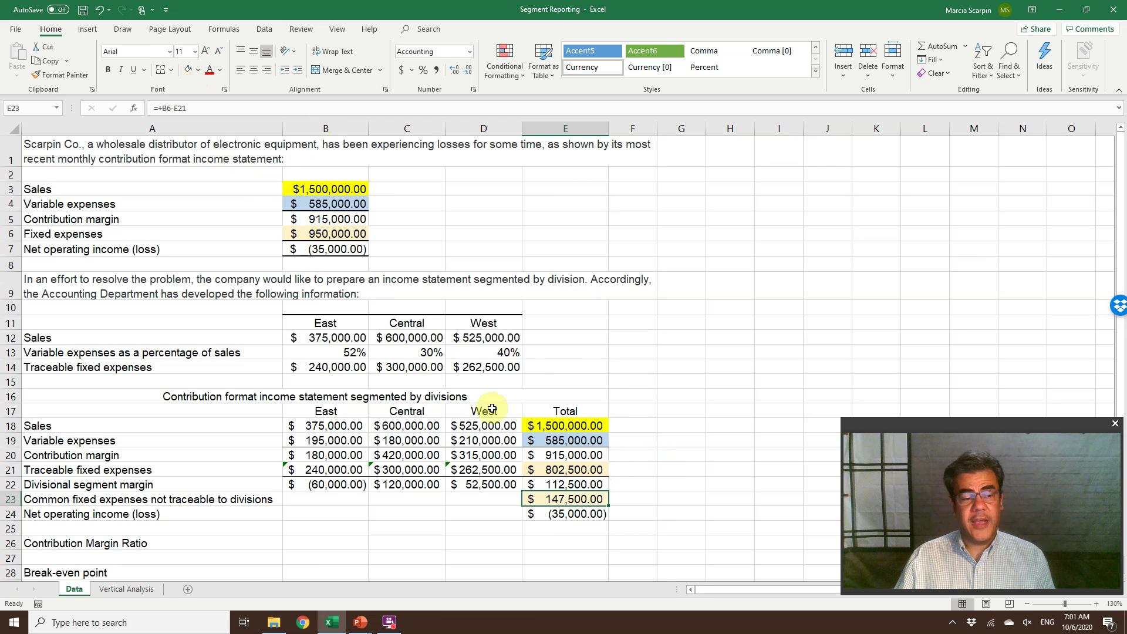
Give the E24 total and B7 net operating loss a light grey fill.
click(557, 517)
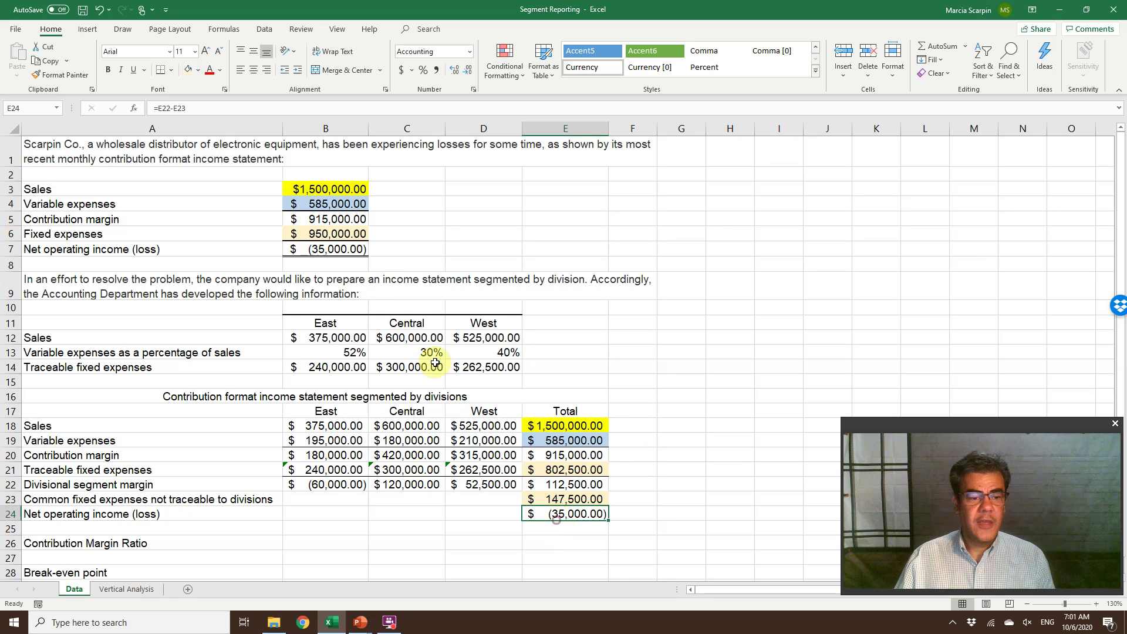
click(198, 70)
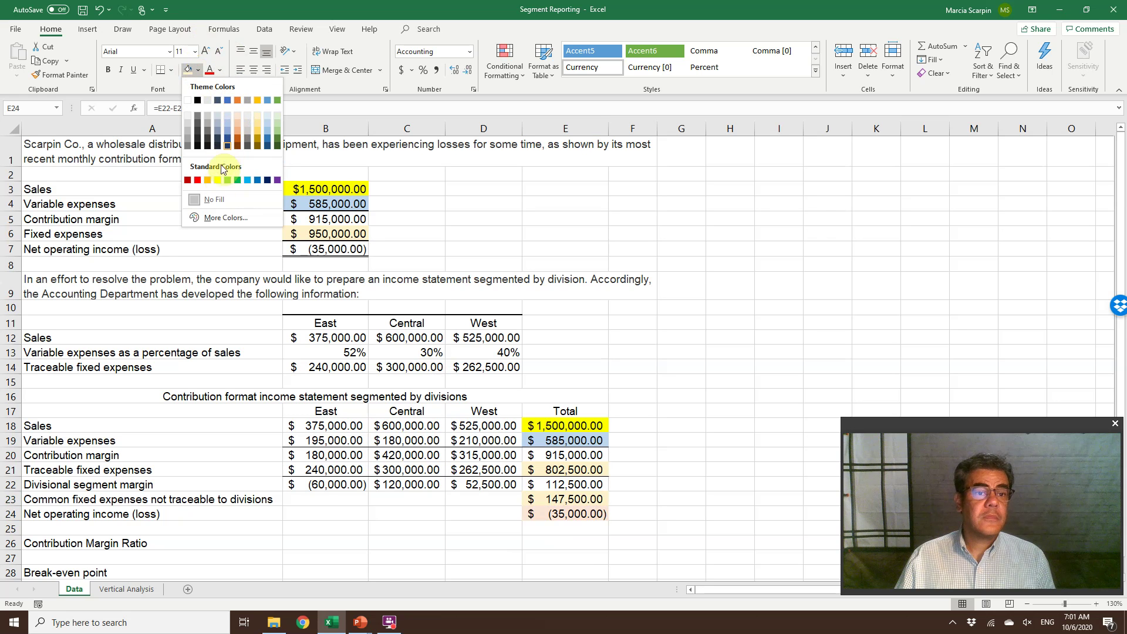
click(188, 125)
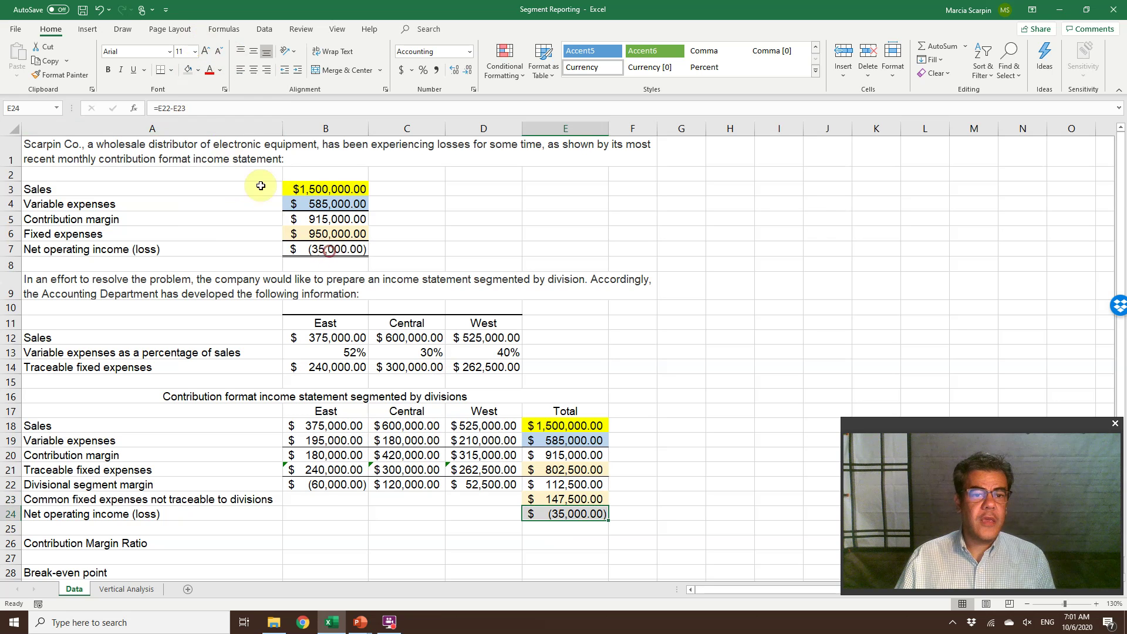
click(187, 70)
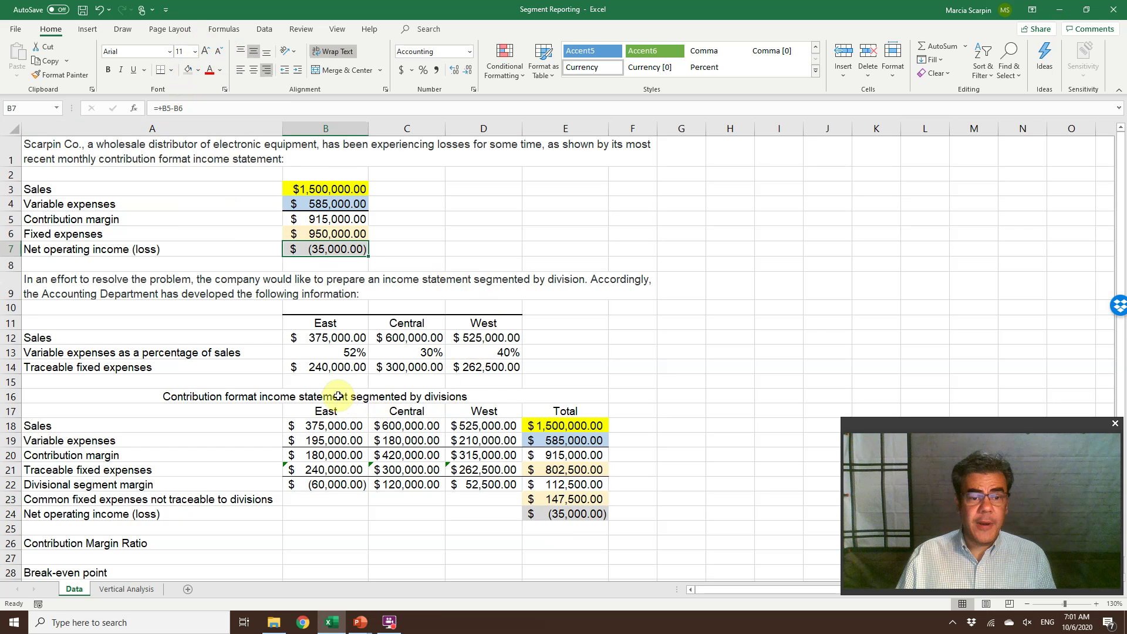
Review the East column's contribution margin and fixed-expense formulas, then start the East break-even formula.
drag(336, 411, 354, 481)
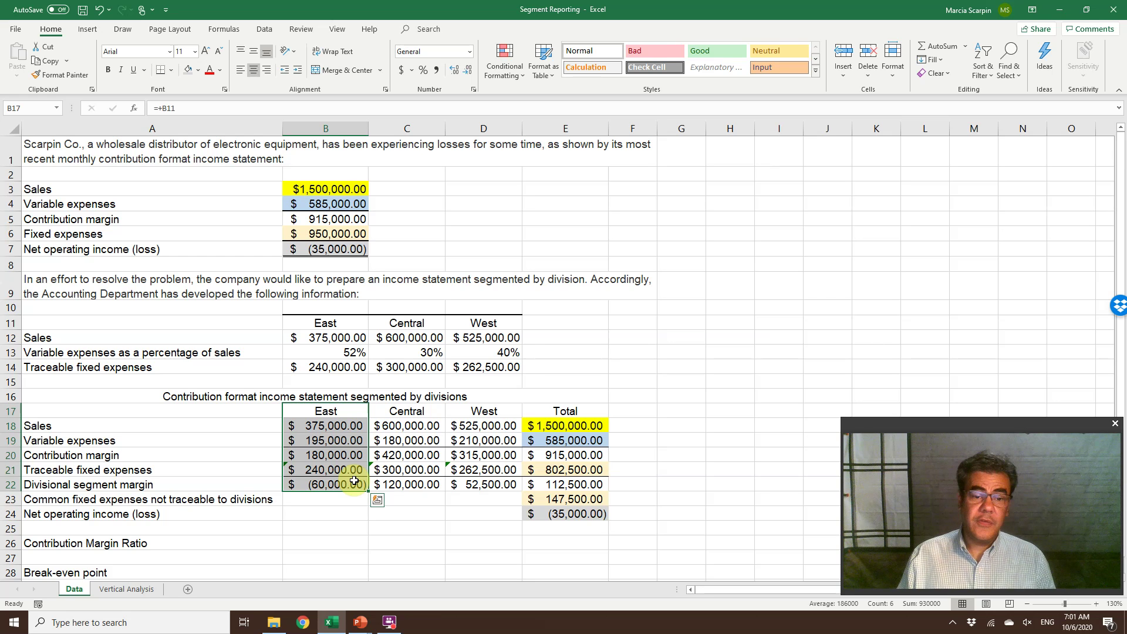
click(324, 468)
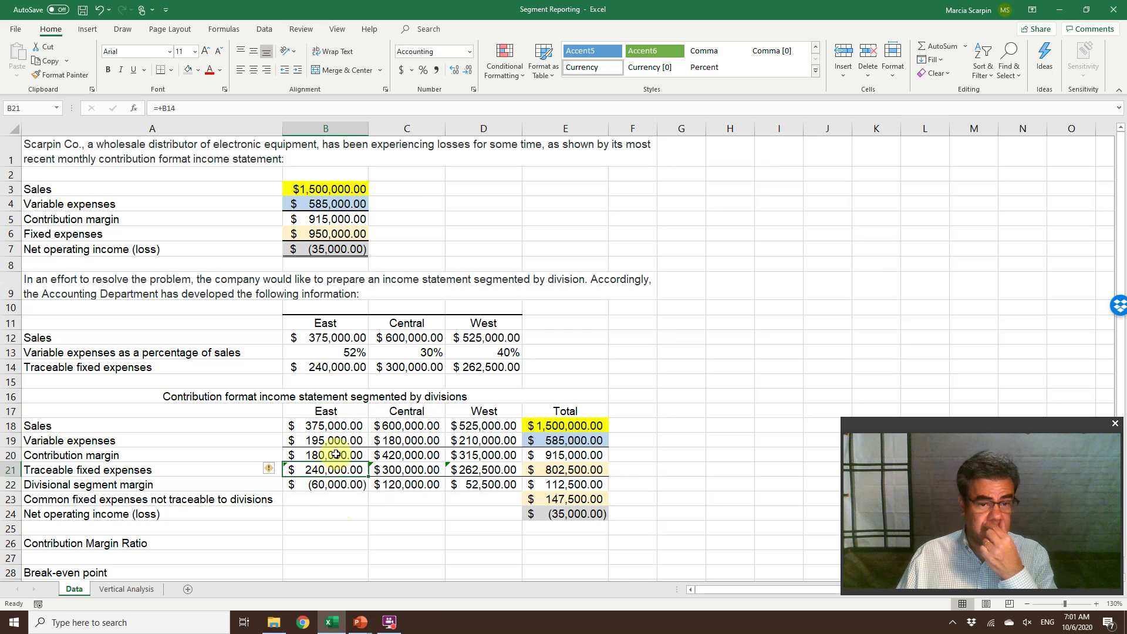
double_click(335, 453)
click(373, 514)
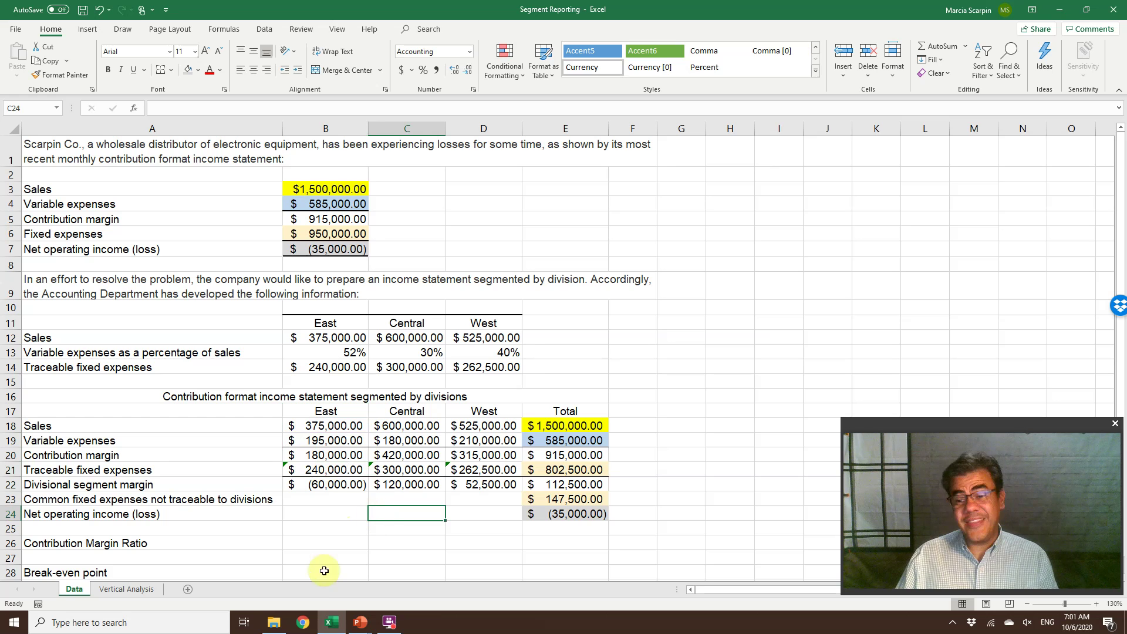
click(303, 571)
text(=)
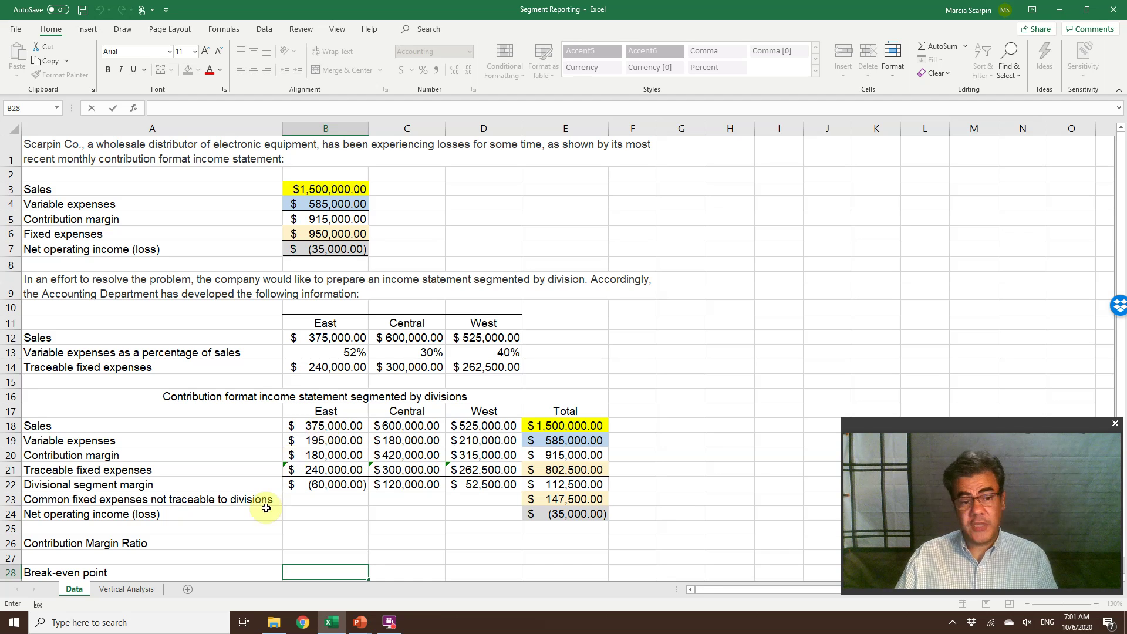
Enter East's contribution margin ratio =+B20/B18 and fill it right for Central and West (48%, 70%, 60%).
click(299, 544)
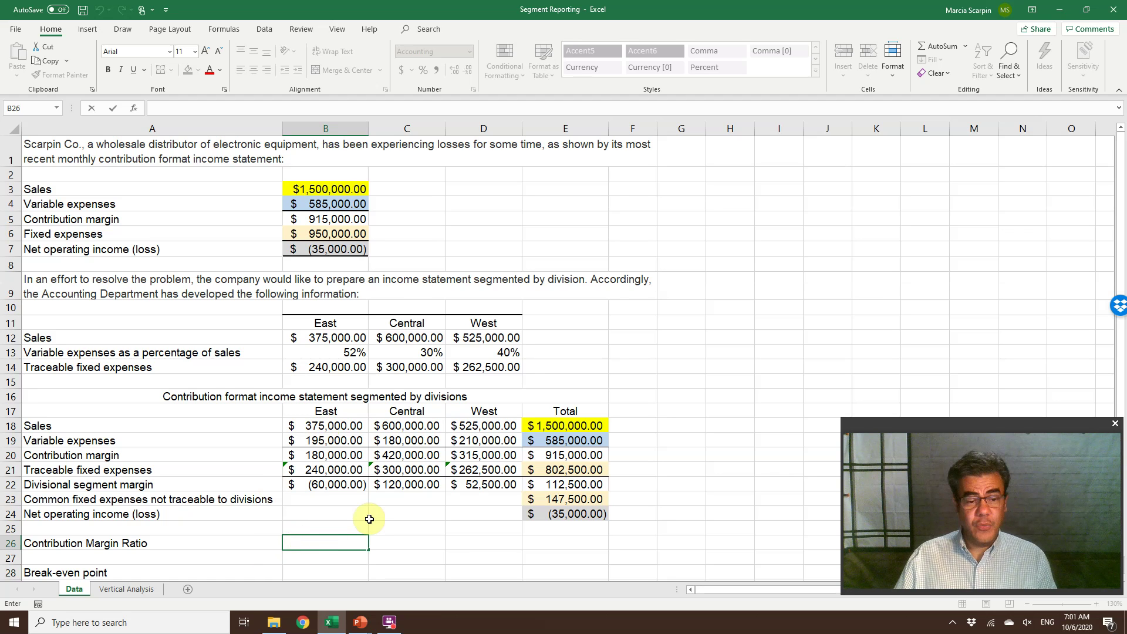
text(+)
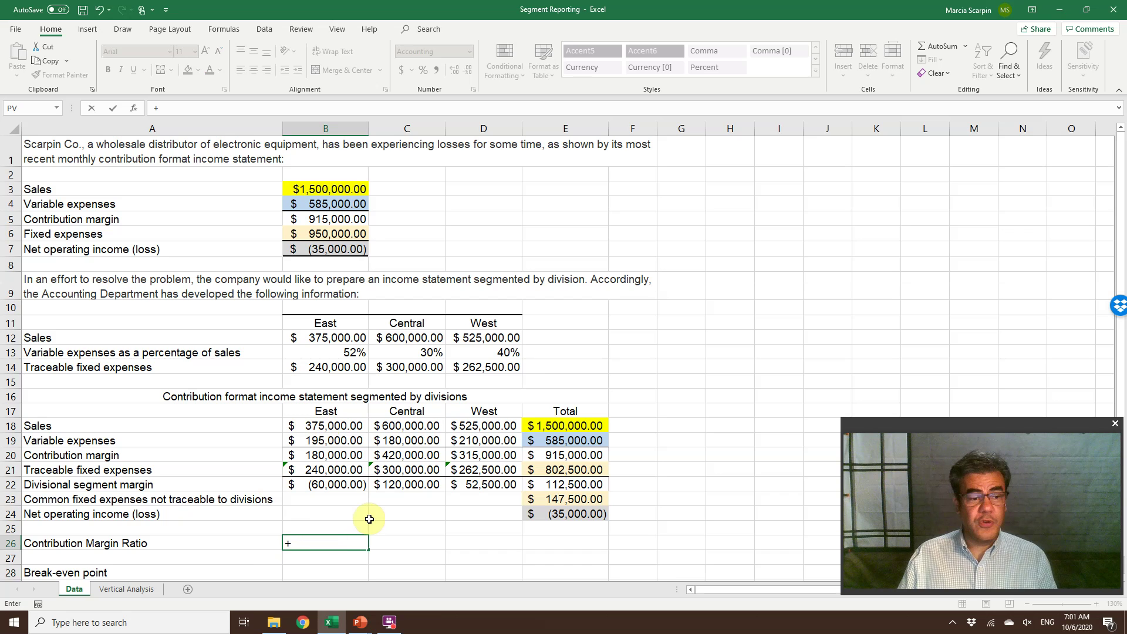
key(Up)
key(Up)
key(Up)
key(Up)
key(Up)
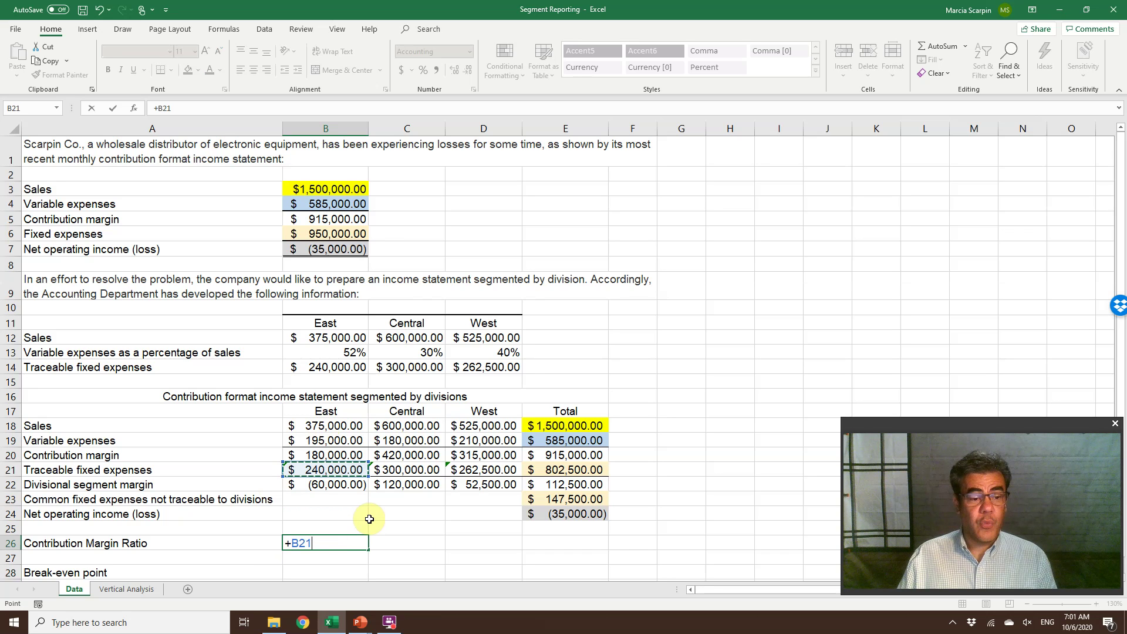
key(Up)
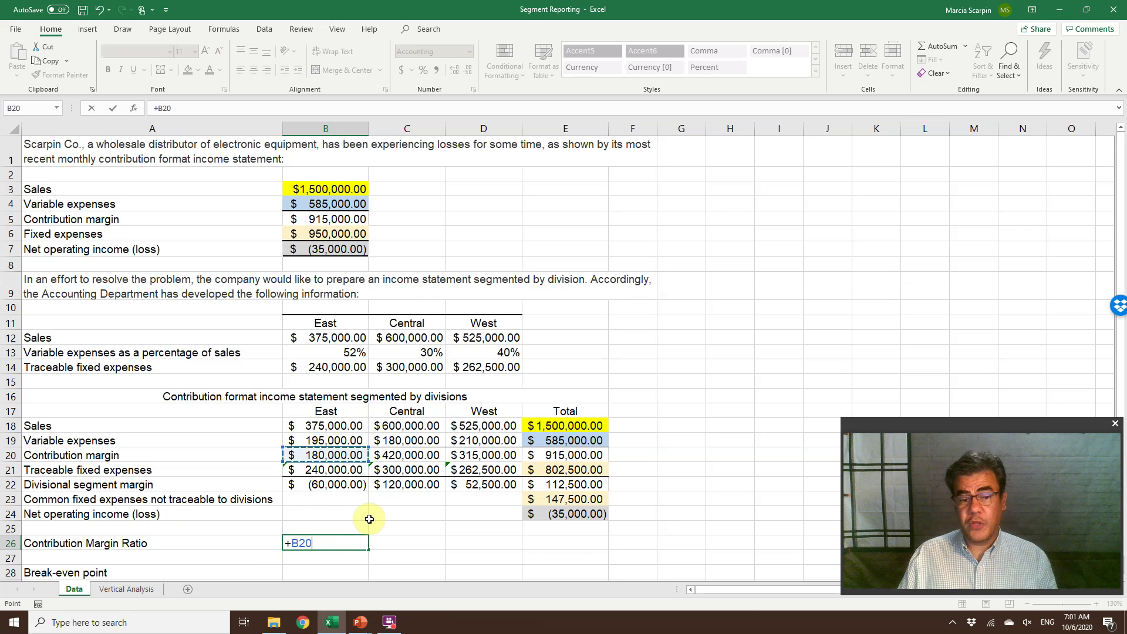
text(/)
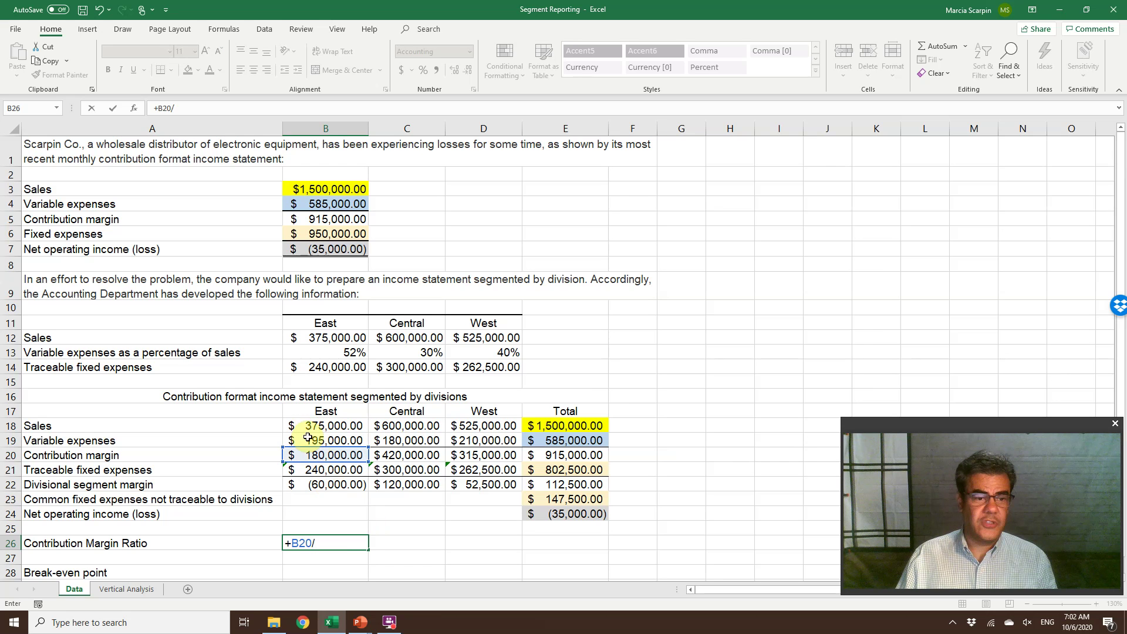
click(326, 425)
key(Return)
key(Up)
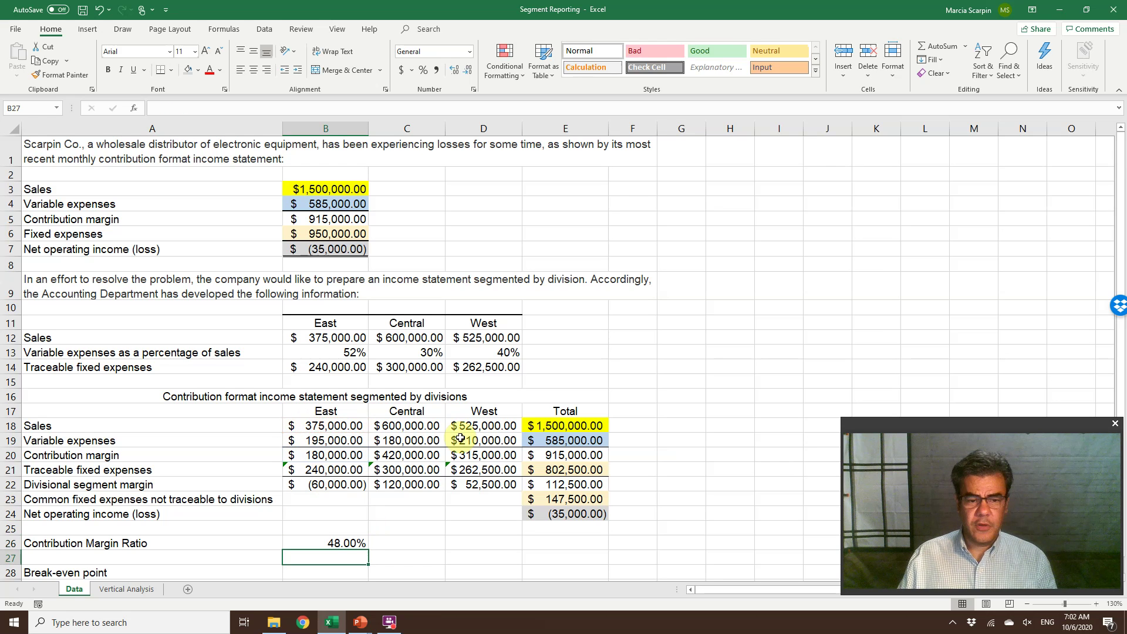
key(shift+Right)
key(shift+Right)
key(ctrl+r)
key(Right)
key(Right)
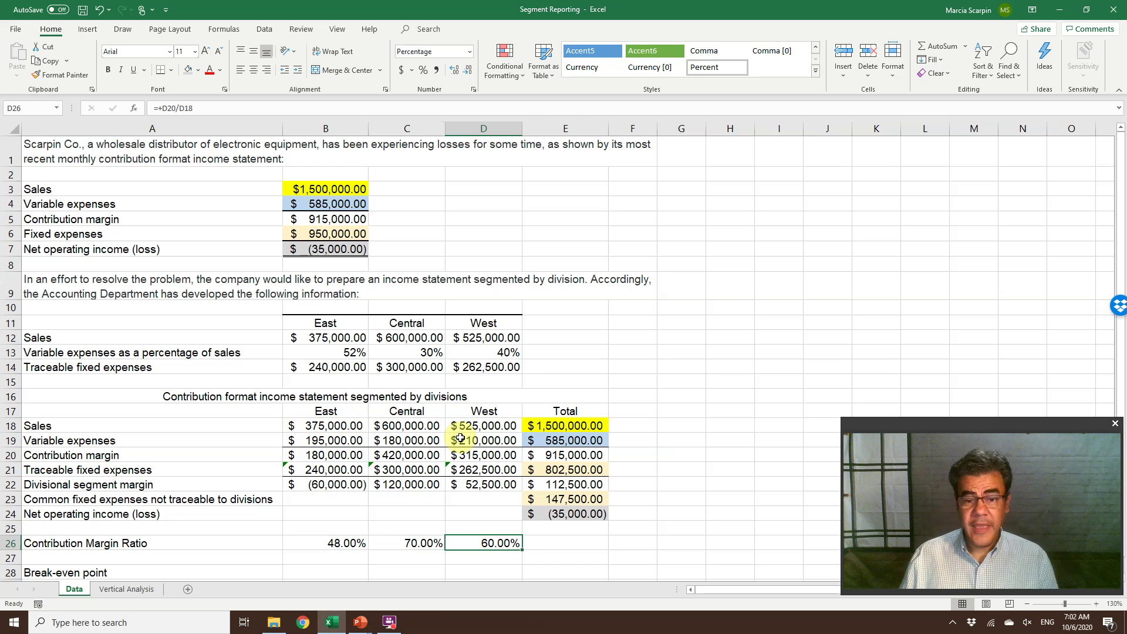
Enter the total contribution margin ratio =E20/E18 in E26, giving 61%.
key(Right)
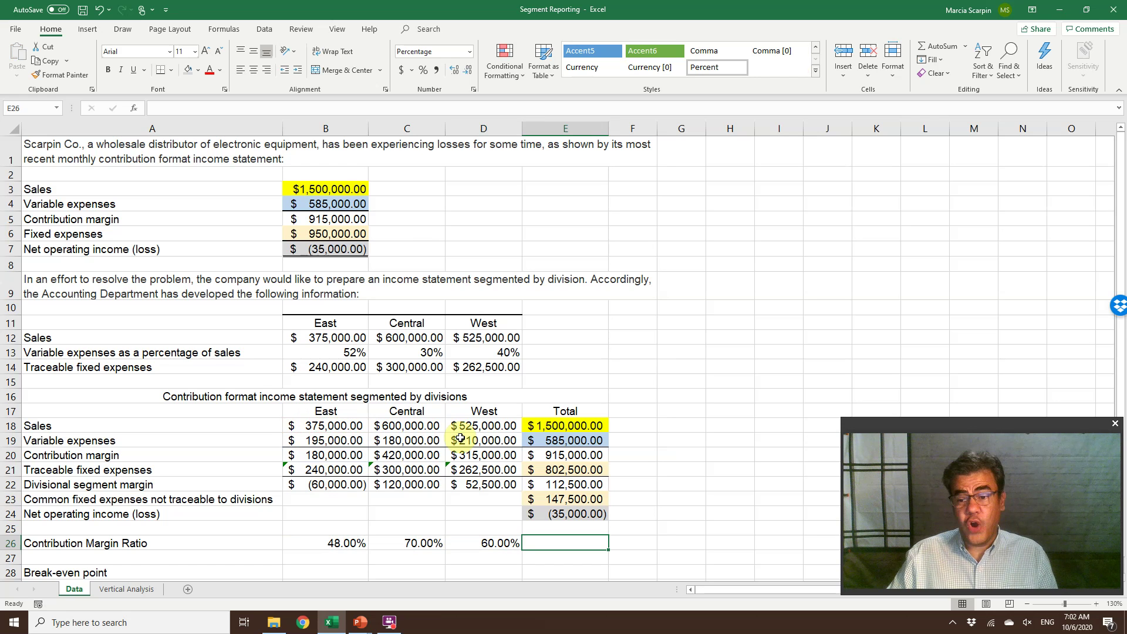
text(=)
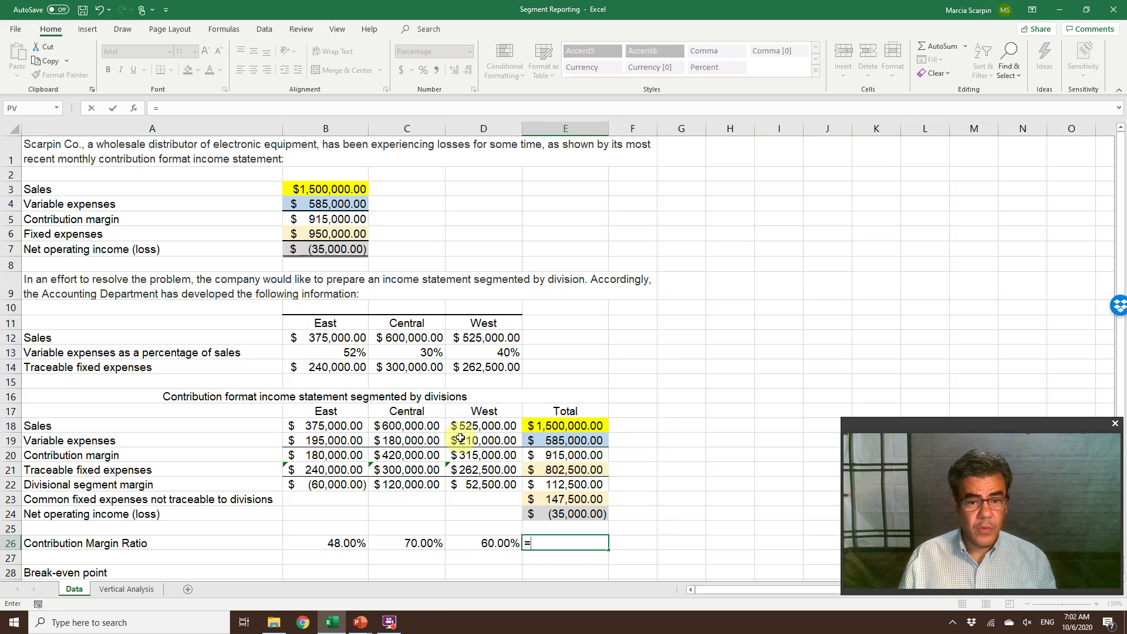
key(Up)
key(Up)
key(Up)
key(Up)
key(Up)
key(Up)
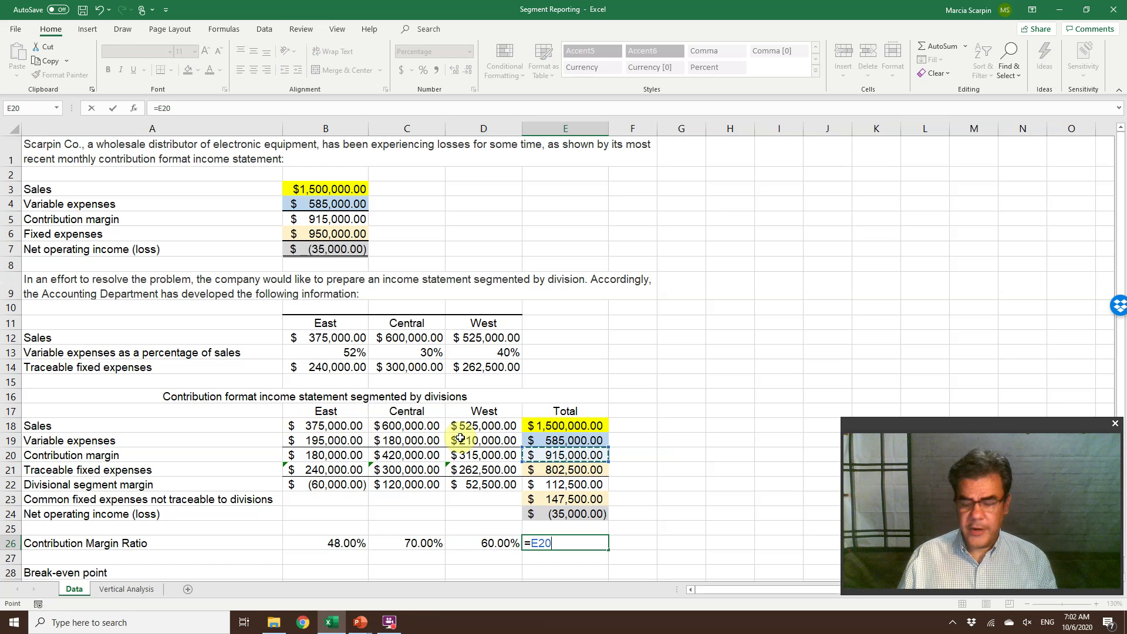
text(/)
key(Up)
key(Up)
key(Up)
key(Up)
key(Up)
key(Up)
key(Up)
key(Up)
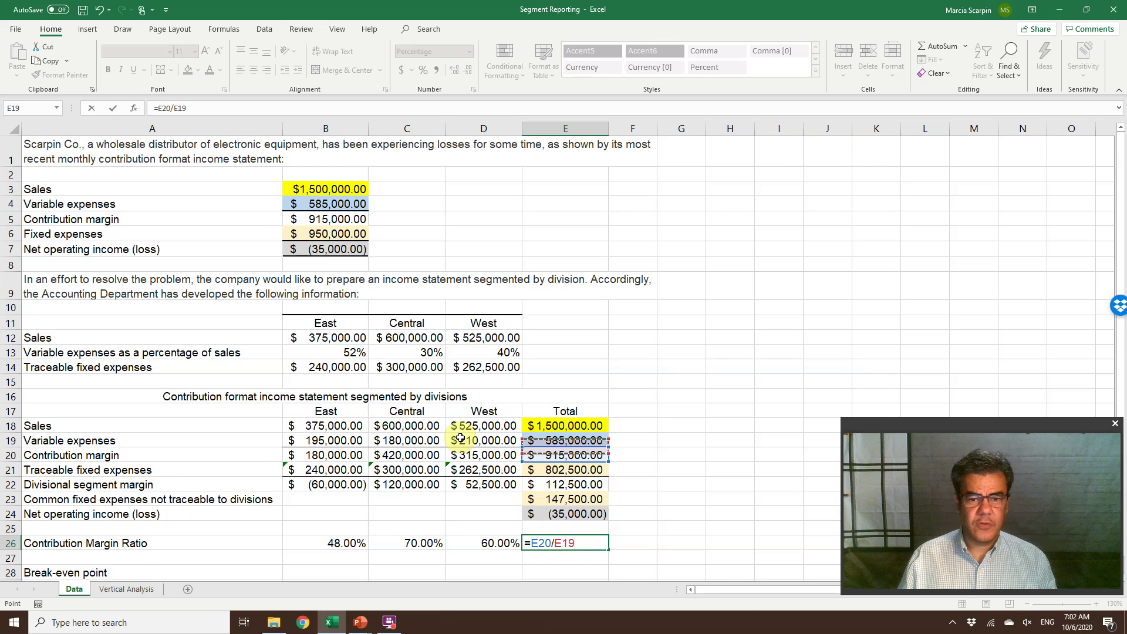
key(Return)
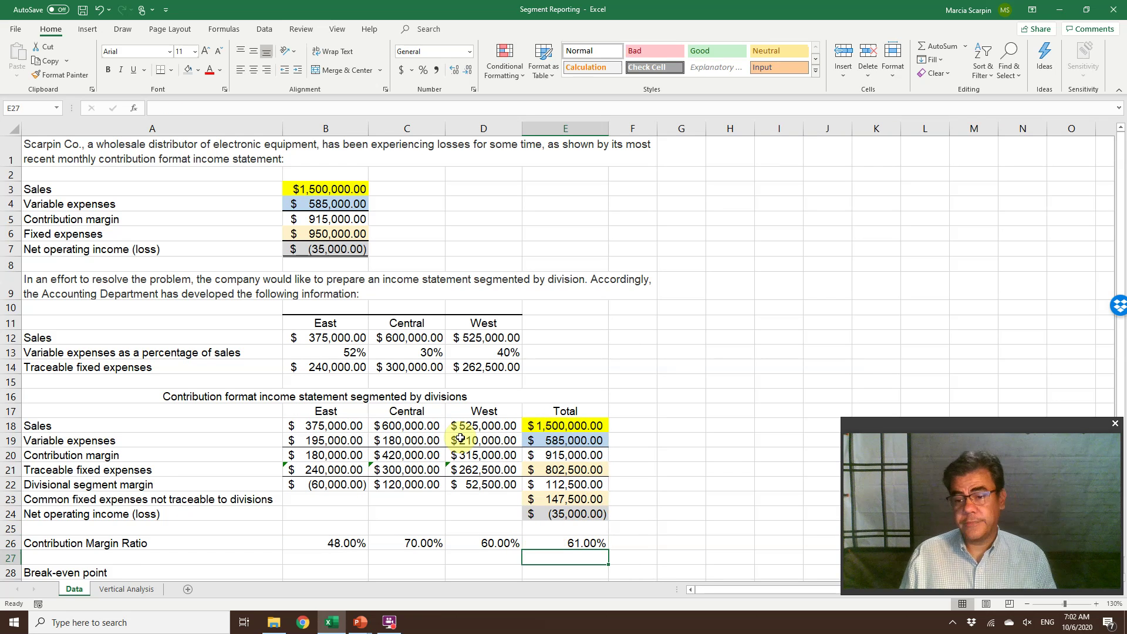
key(Up)
key(Left)
key(Left)
key(Left)
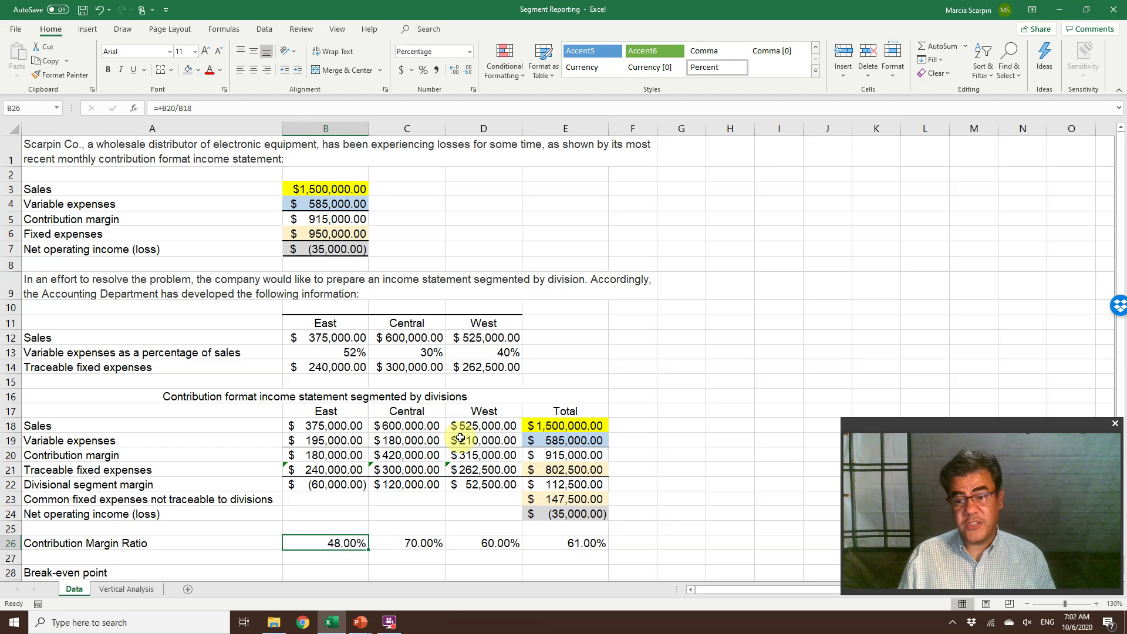
Enter East's break-even point =+B21/B26 in B28, giving $500,000.00.
key(Down)
key(Down)
text(+)
key(Up)
key(Up)
key(Up)
key(Up)
key(Up)
key(Up)
key(Up)
text(/)
key(Up)
key(Up)
key(ctrl+Return)
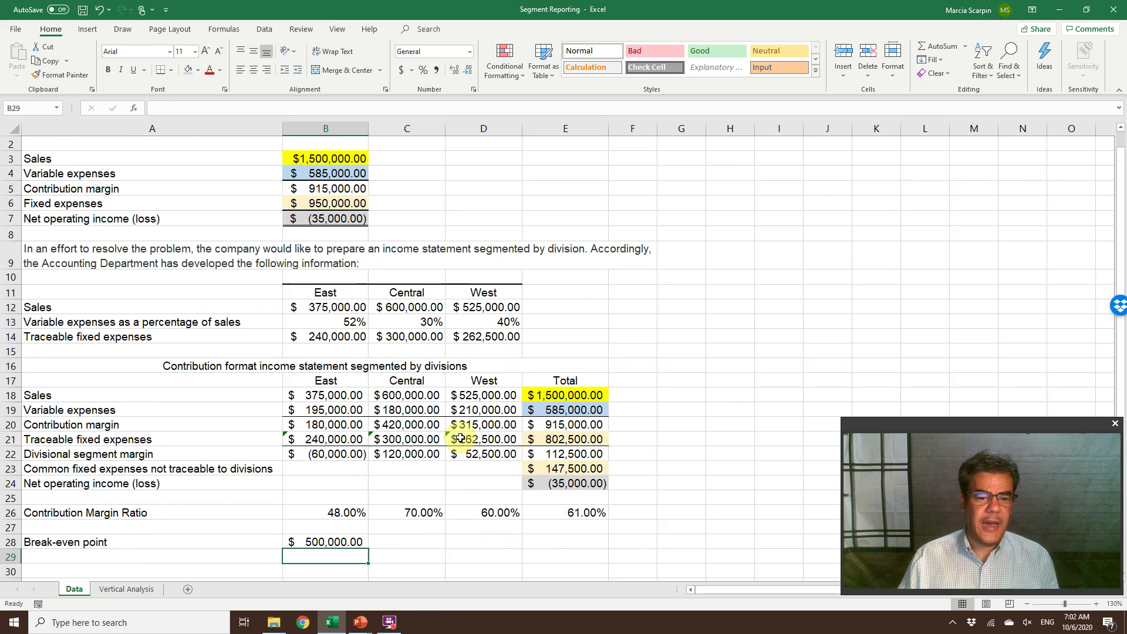
scroll(461, 437, up, 1)
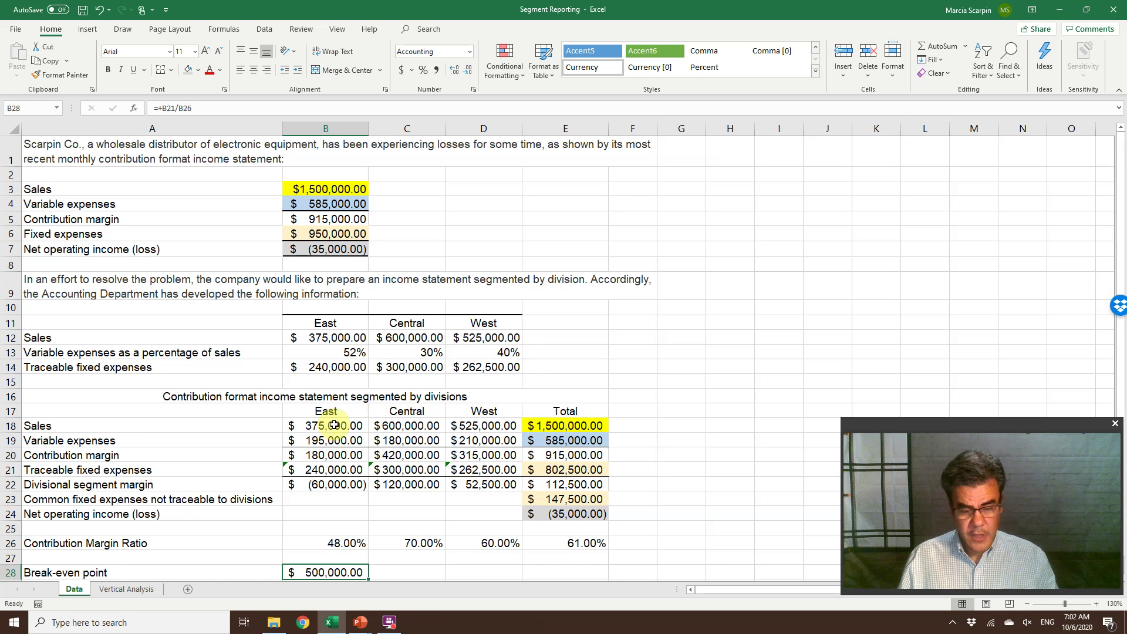
Copy the break-even formula into C28:D28 for Central ($428,571.43) and West ($437,500.00).
key(ctrl+c)
key(shift+Right)
key(shift+Right)
key(ctrl+v)
key(Escape)
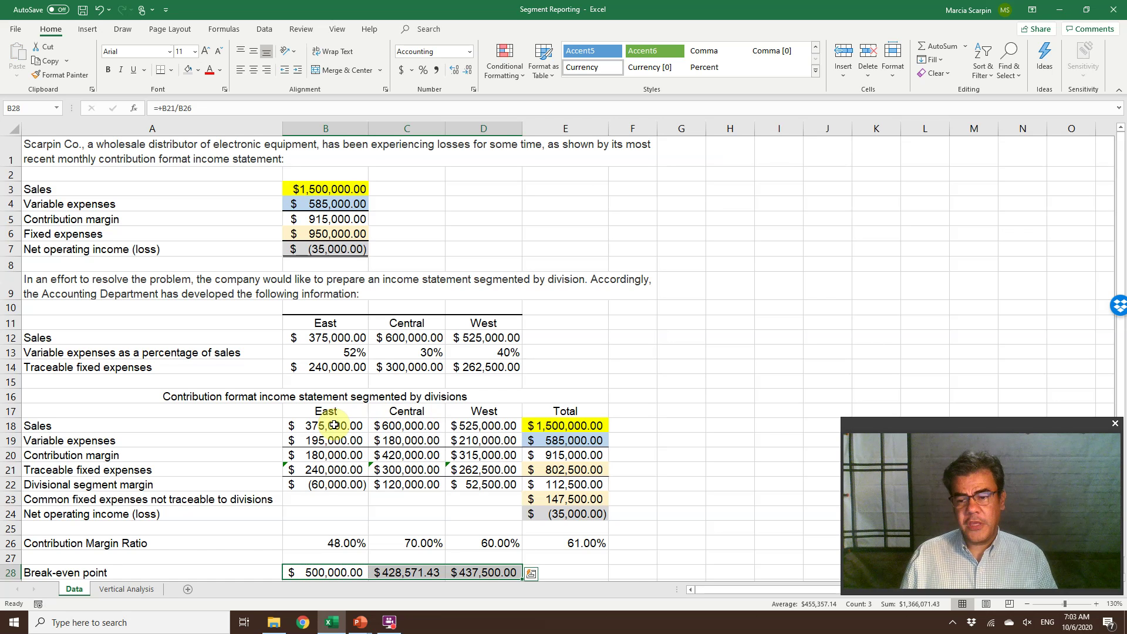
key(Right)
key(Right)
key(Right)
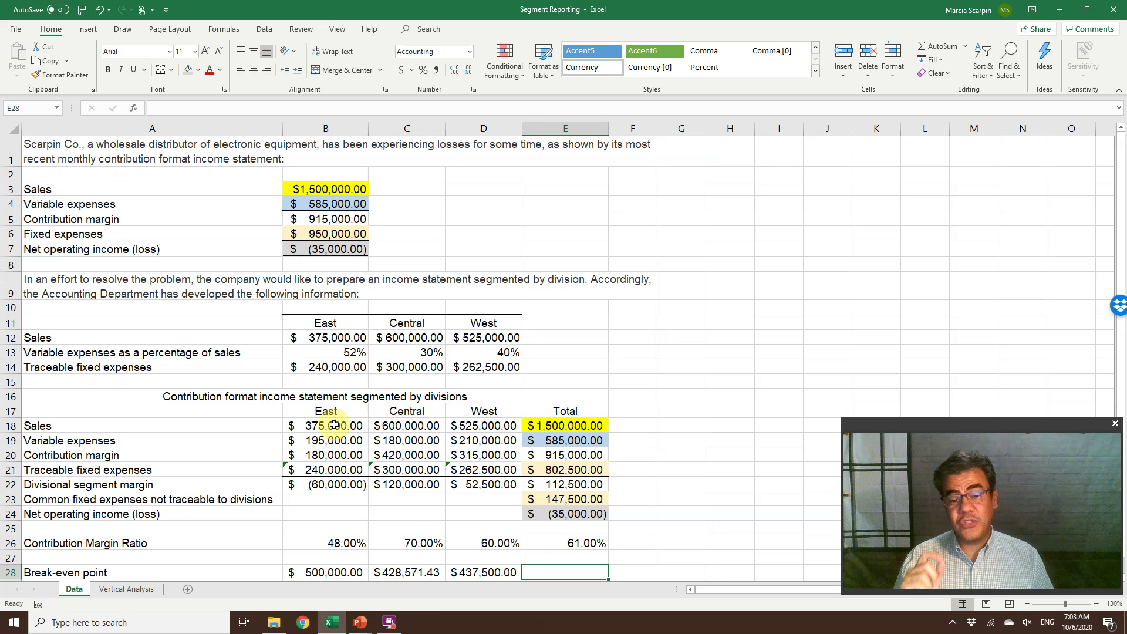
Enter the total break-even formula =(E23+E21)/E26 in E28, giving $1,557,377.05.
text(=()
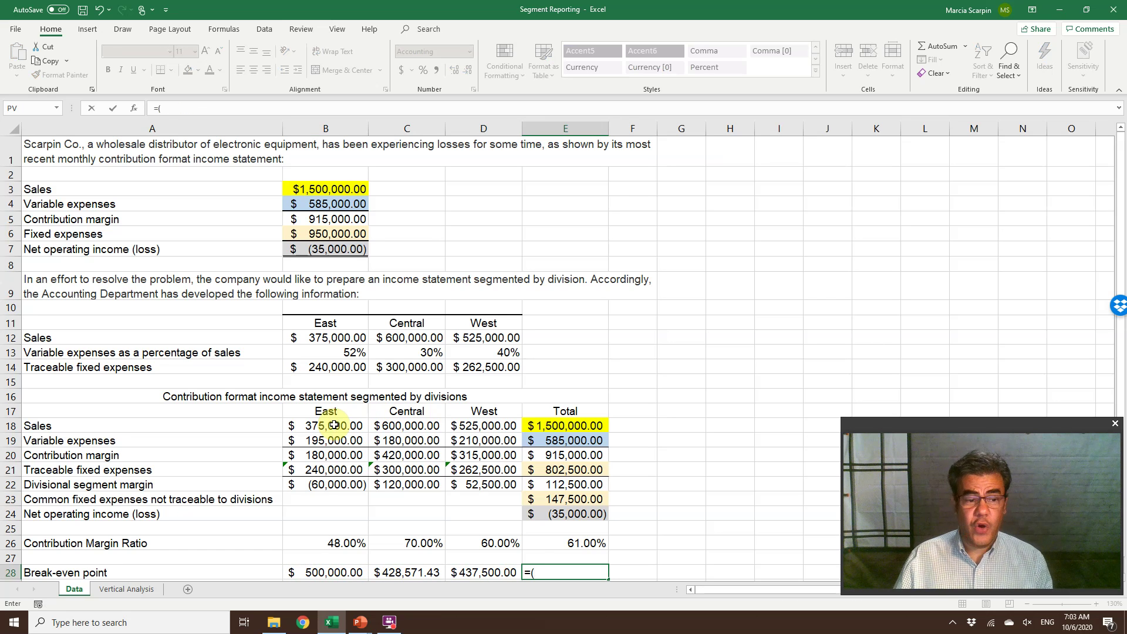
click(573, 498)
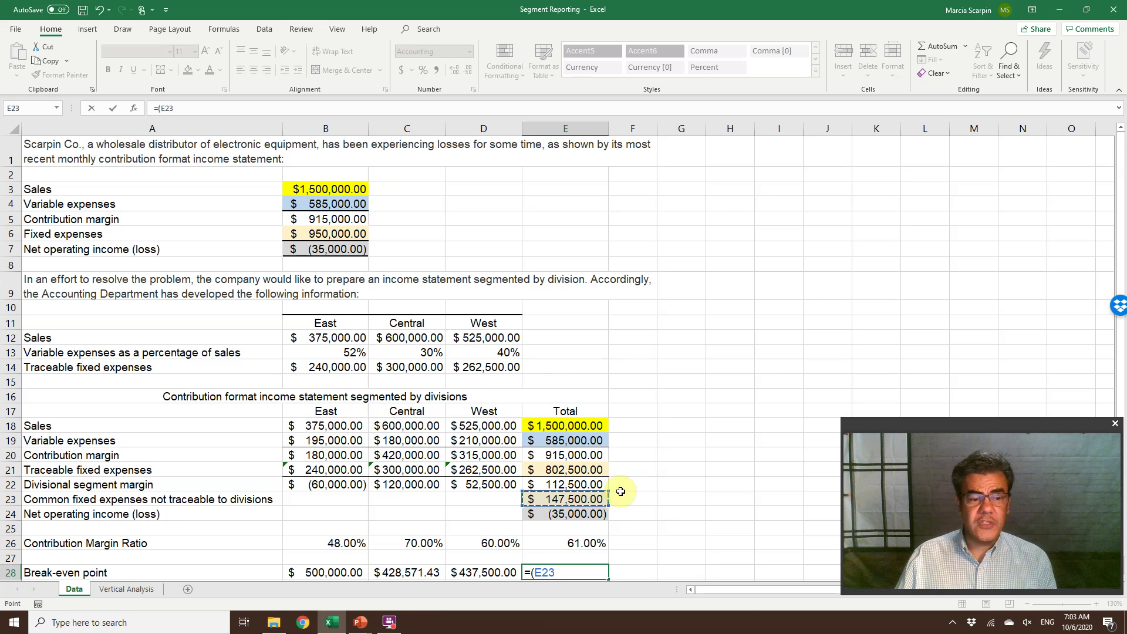
text(+)
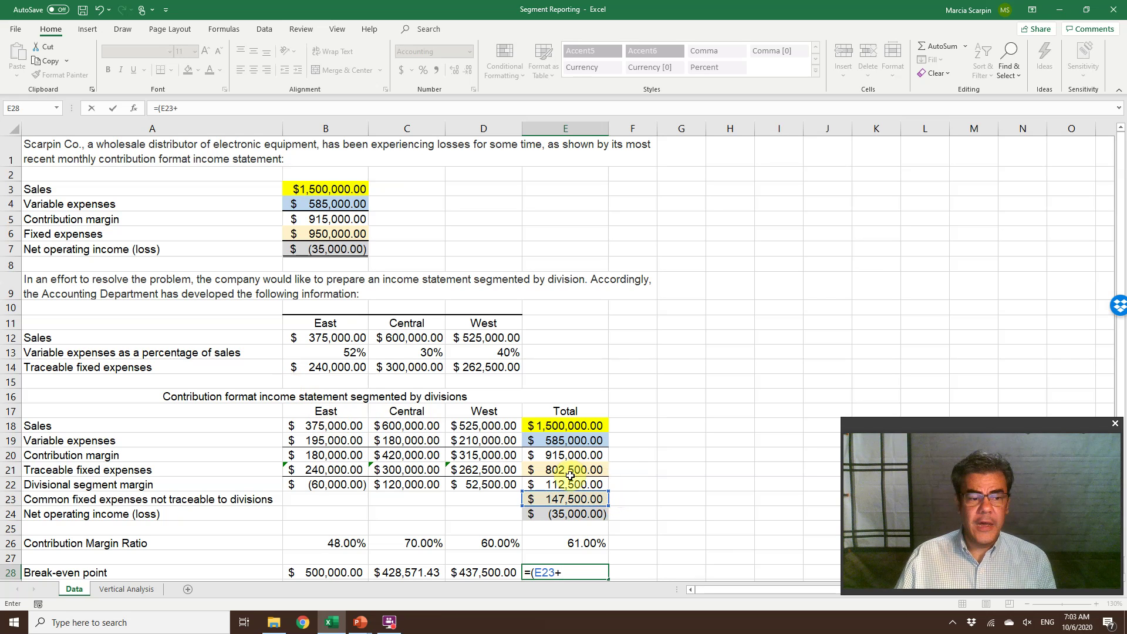
click(578, 469)
text()/)
click(591, 547)
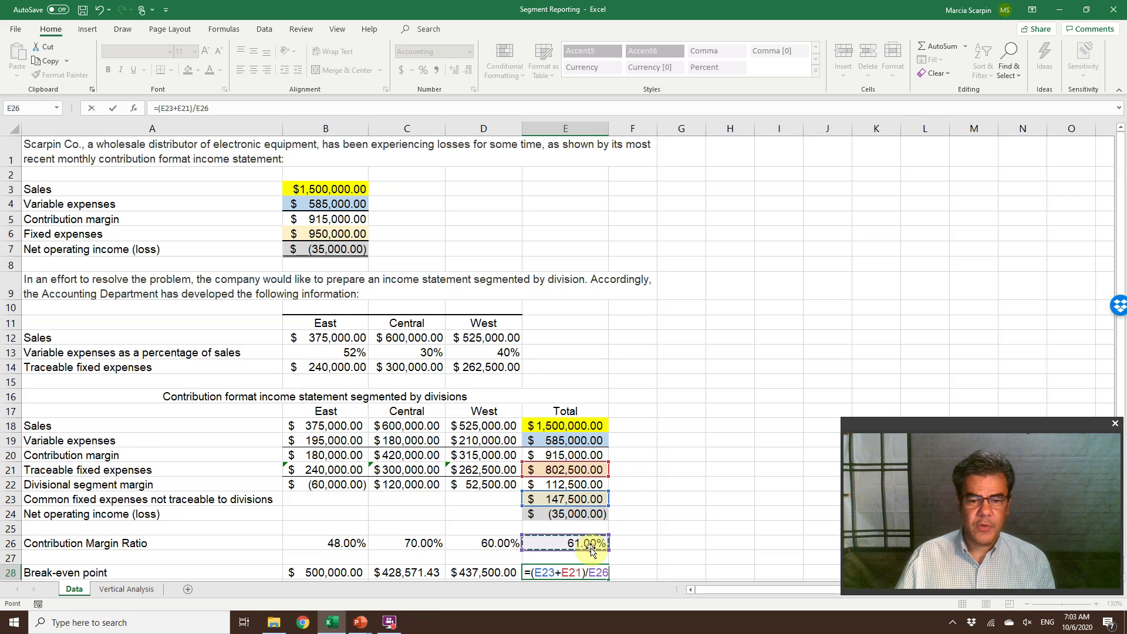
key(ctrl+Return)
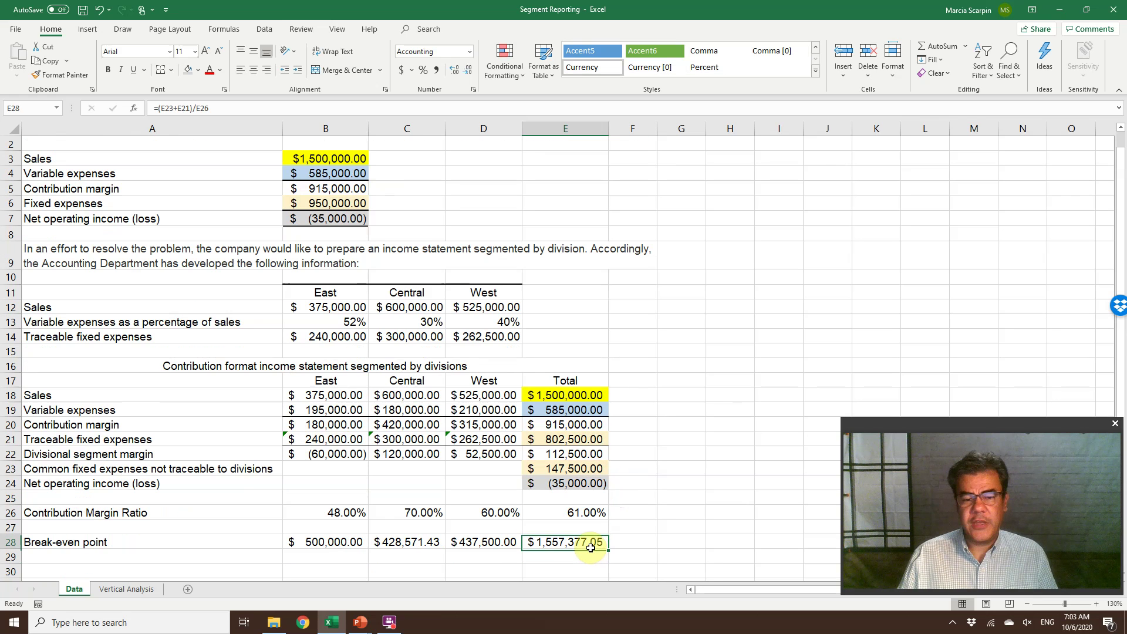
Review the division break-even results and the total break-even formula.
key(Left)
key(Left)
key(Left)
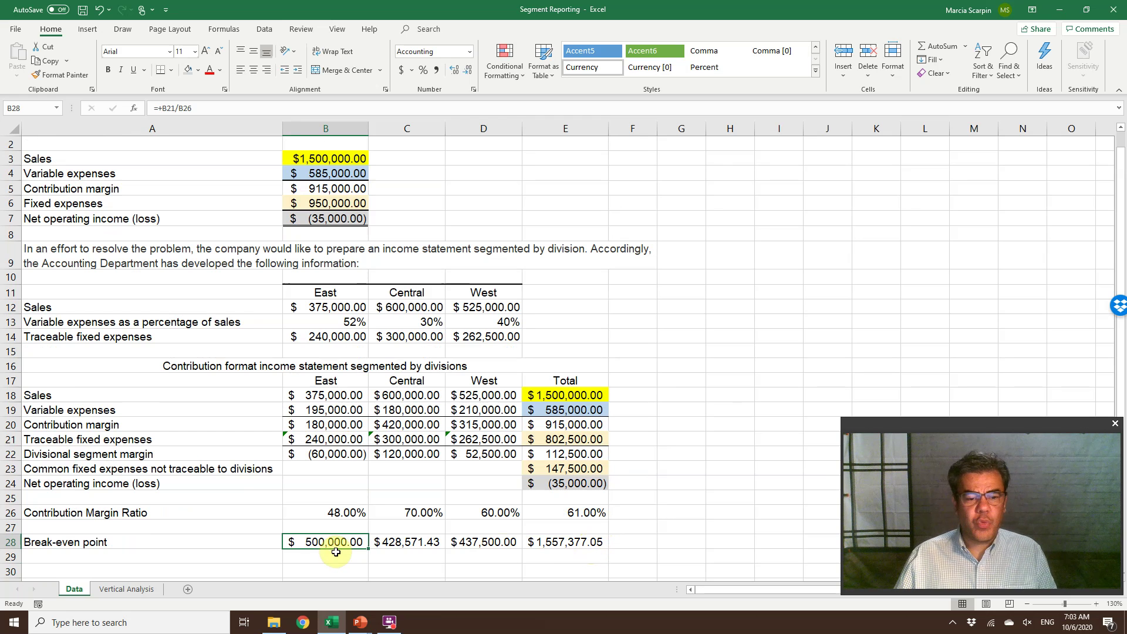
drag(334, 552, 452, 539)
double_click(575, 542)
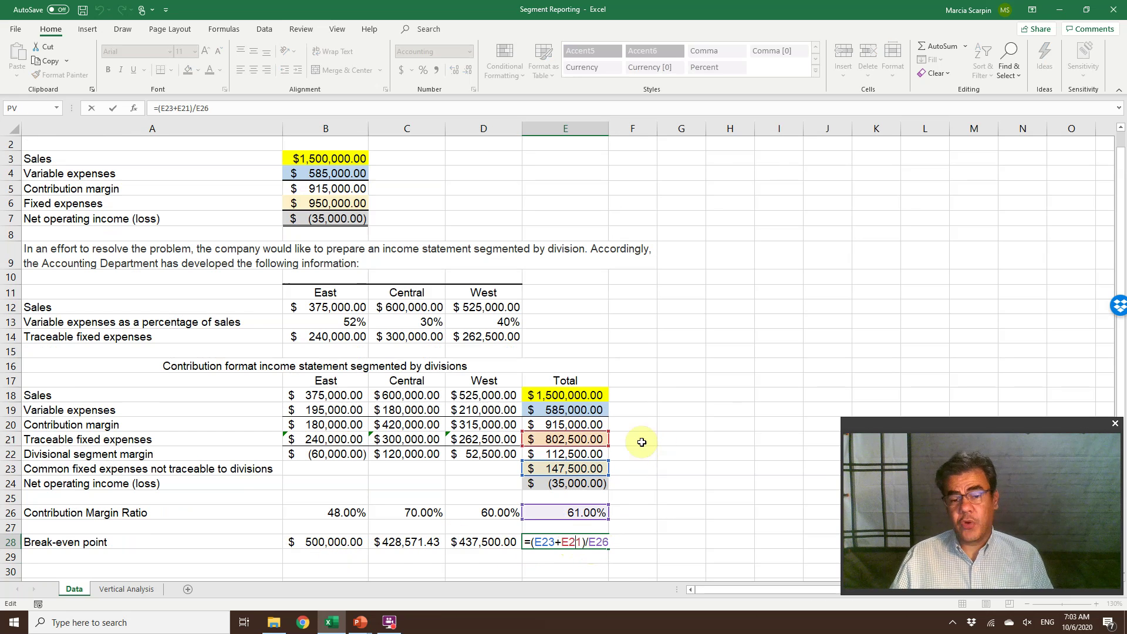
click(678, 556)
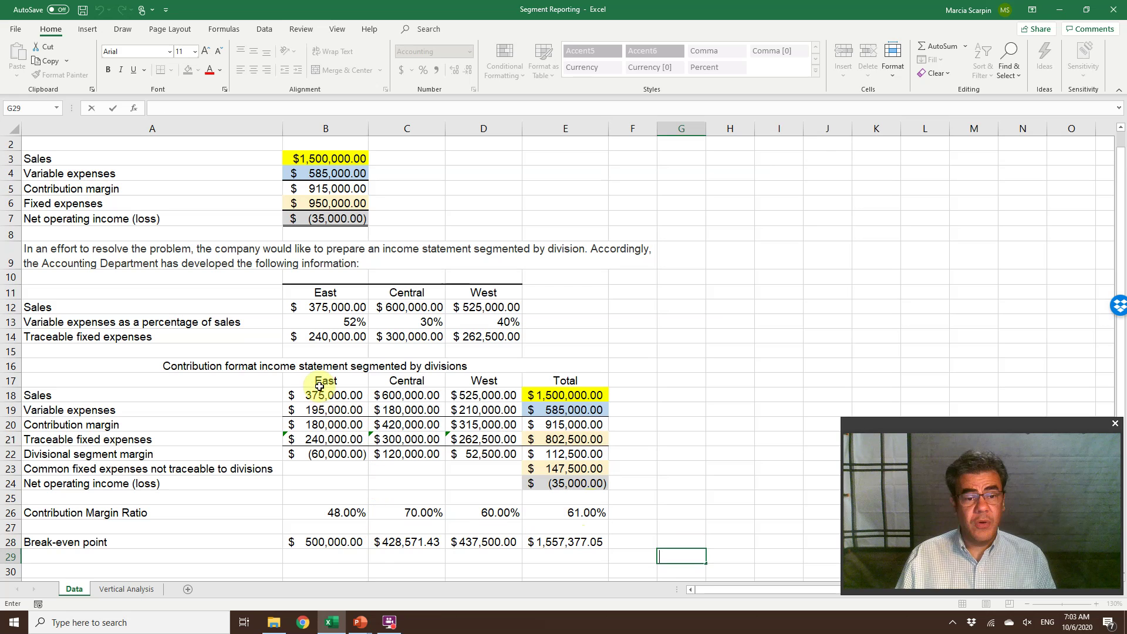
drag(327, 541, 463, 540)
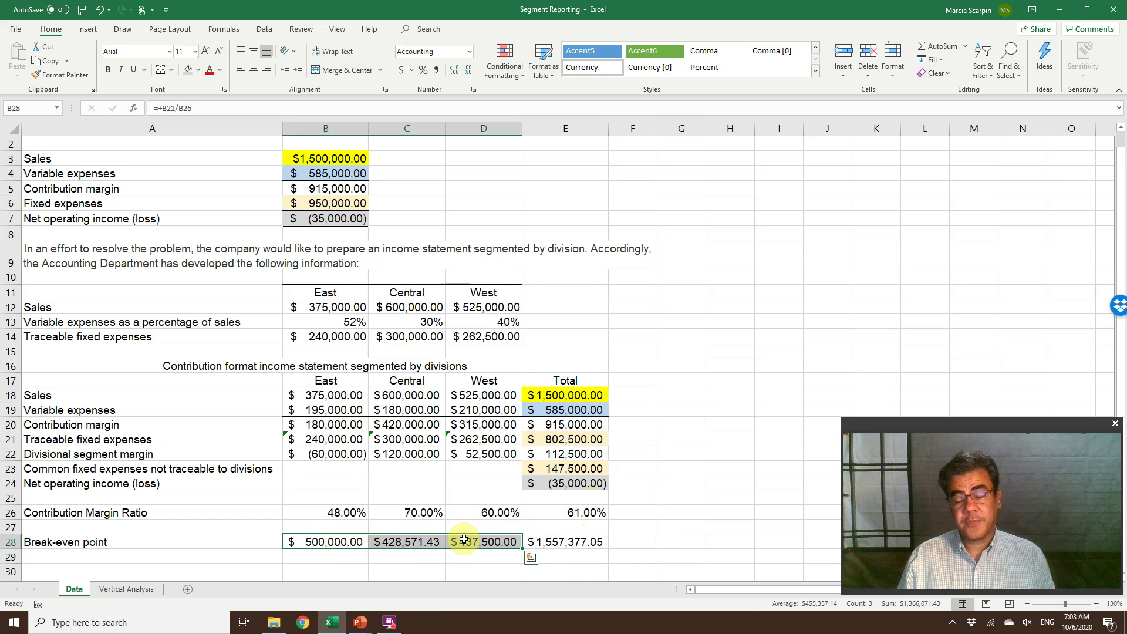
scroll(467, 537, up, 1)
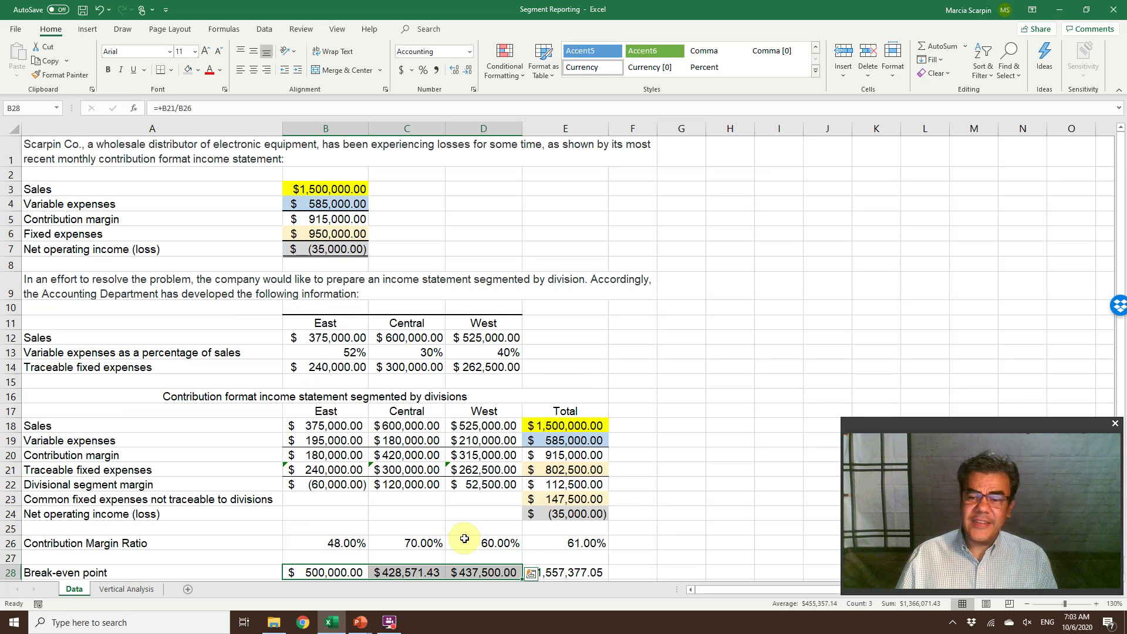
Switch to the Vertical Analysis sheet, zoom in, and auto-fit all columns so values show.
click(135, 590)
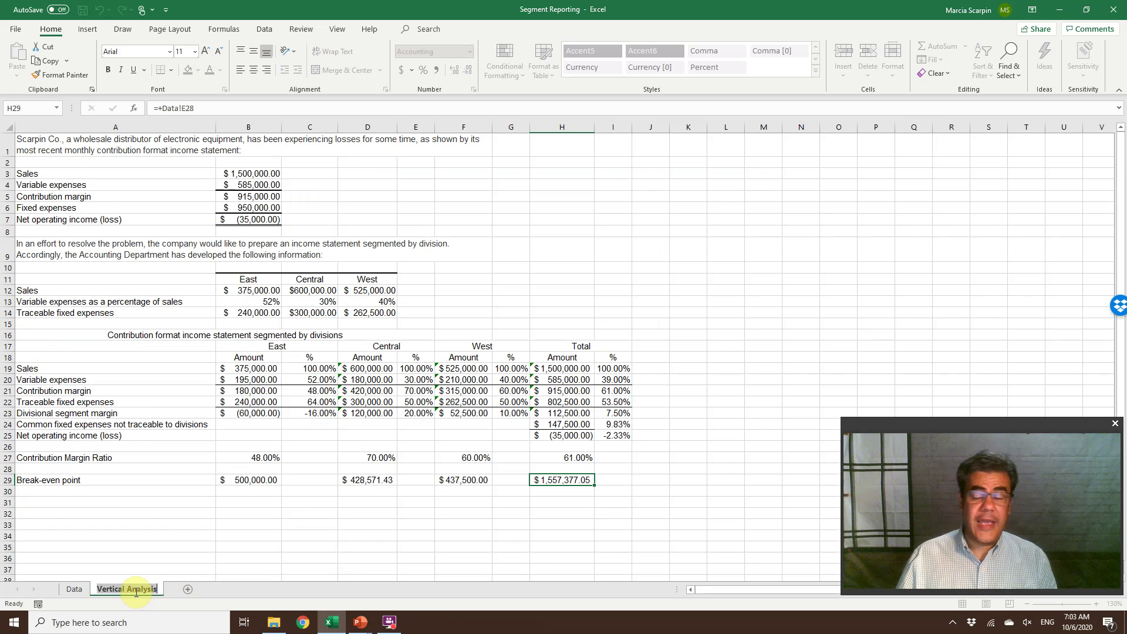
click(697, 450)
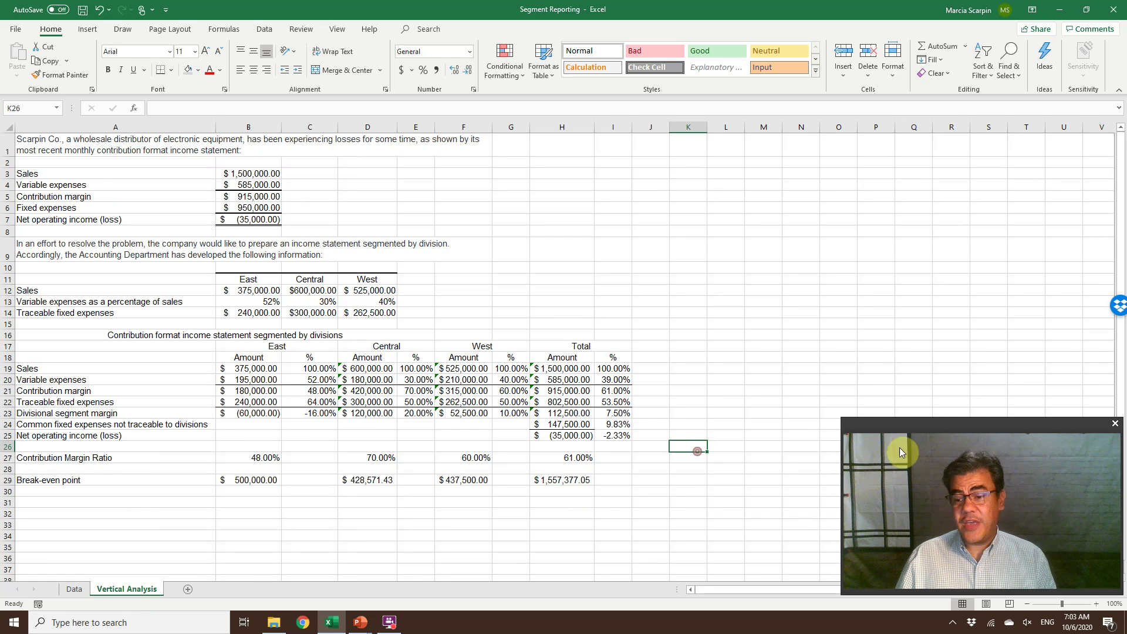
click(1096, 603)
click(1096, 603)
click(1096, 603)
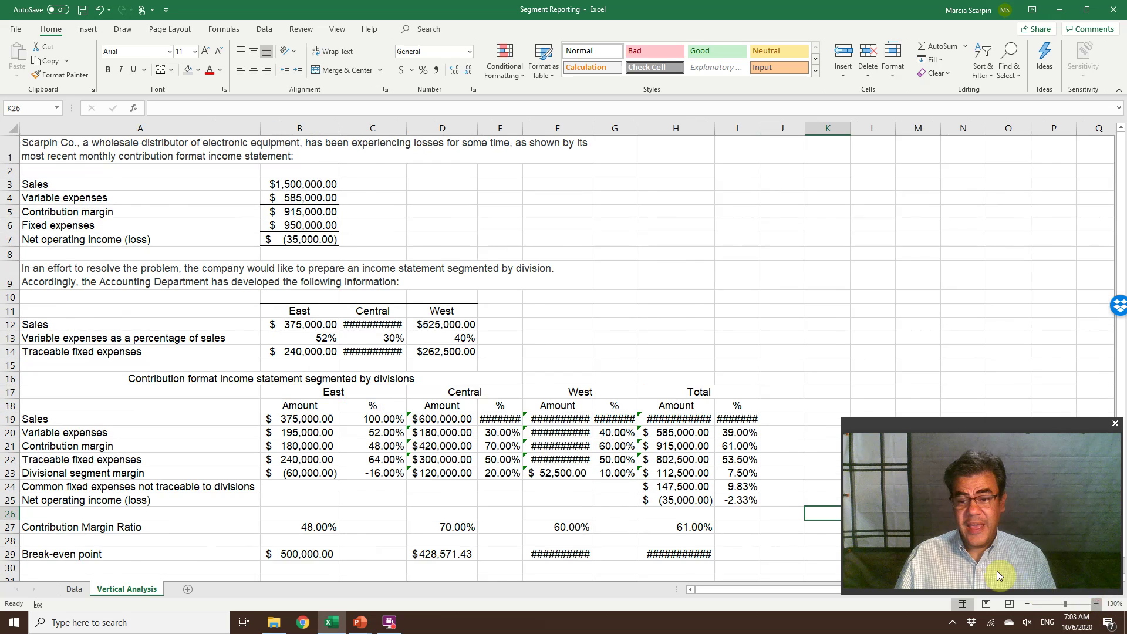
click(1097, 603)
click(15, 129)
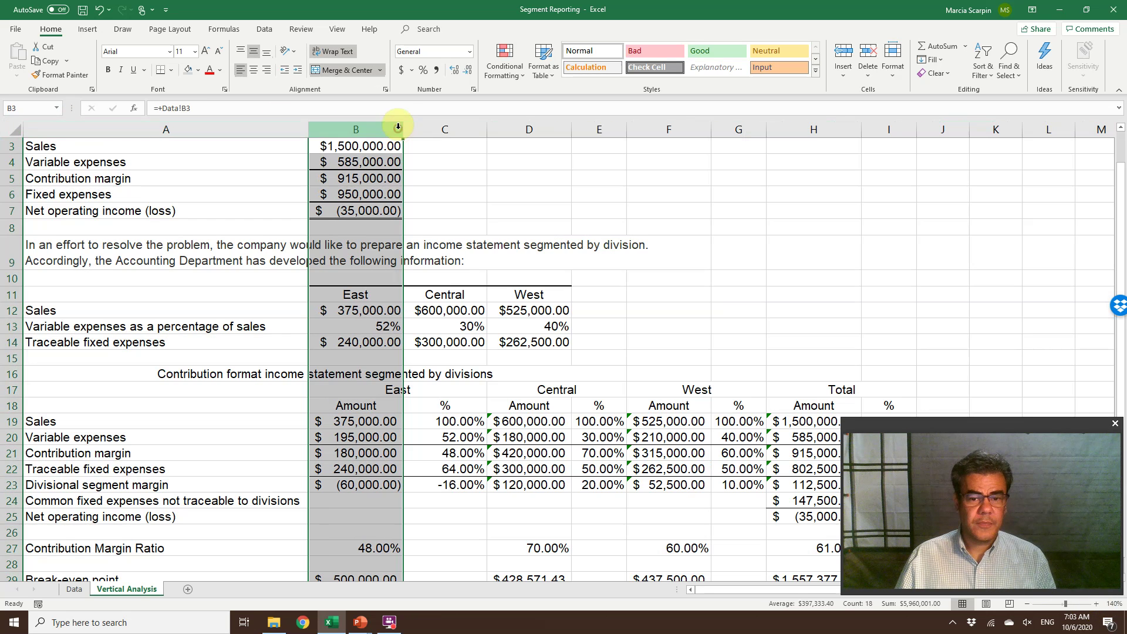
double_click(396, 127)
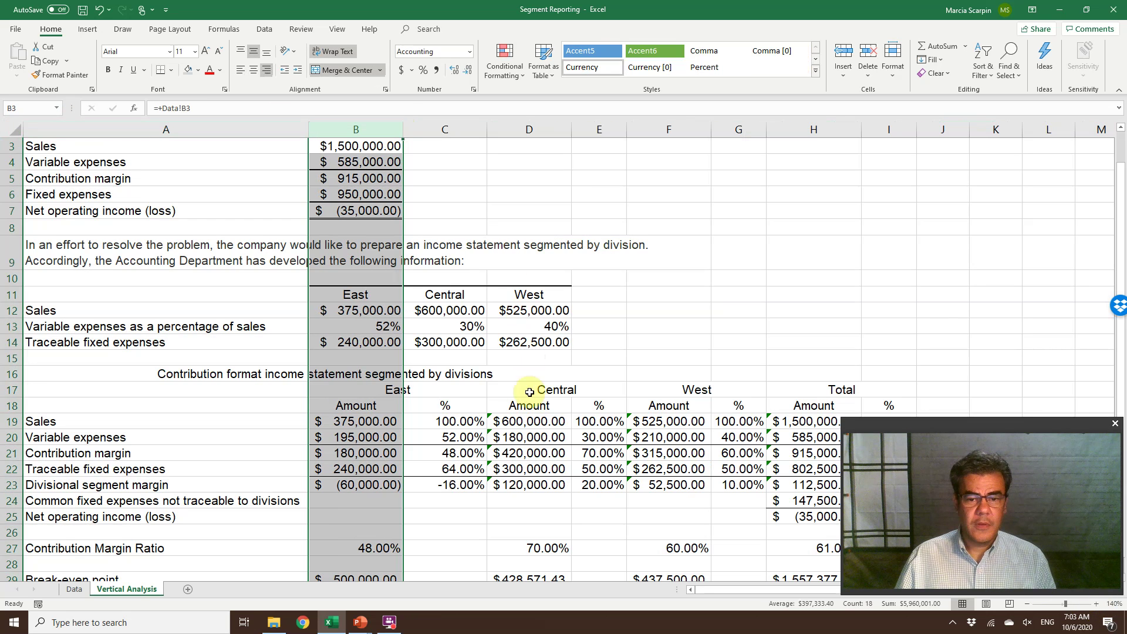
click(485, 453)
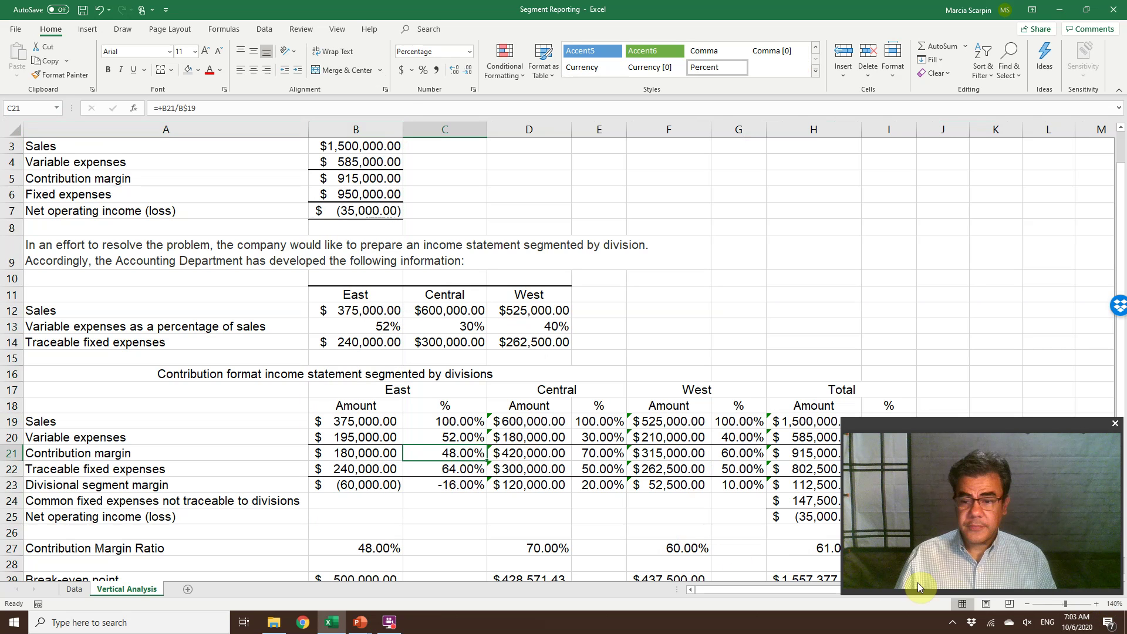
click(1026, 604)
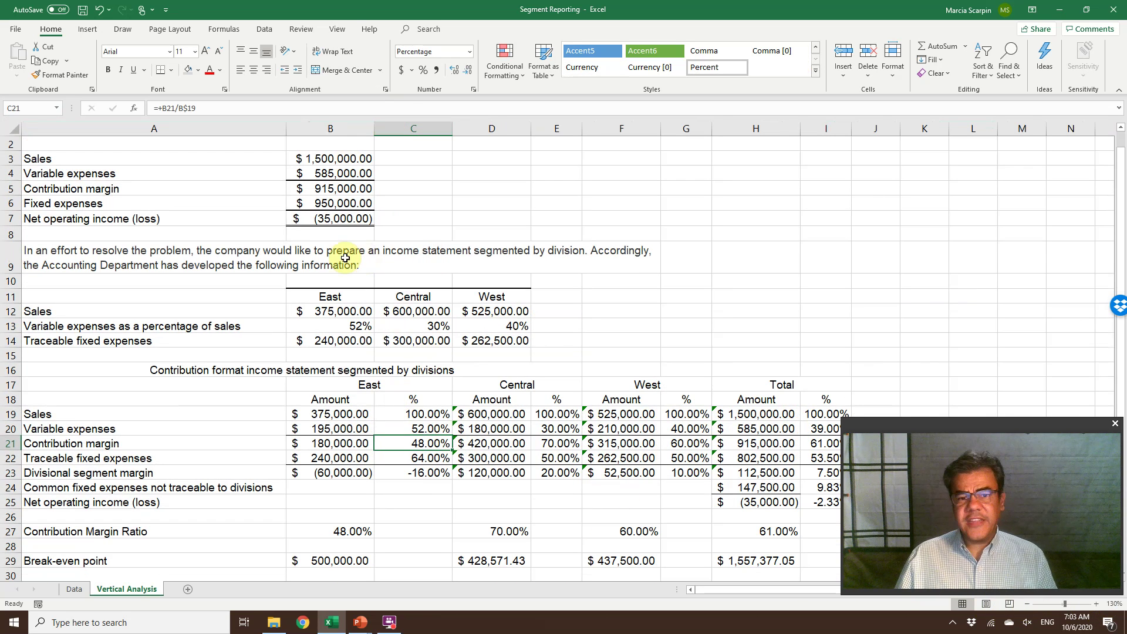
Clear East's percentages in C19:C23 and Central's 20.00% segment-margin percentage.
drag(426, 443, 433, 461)
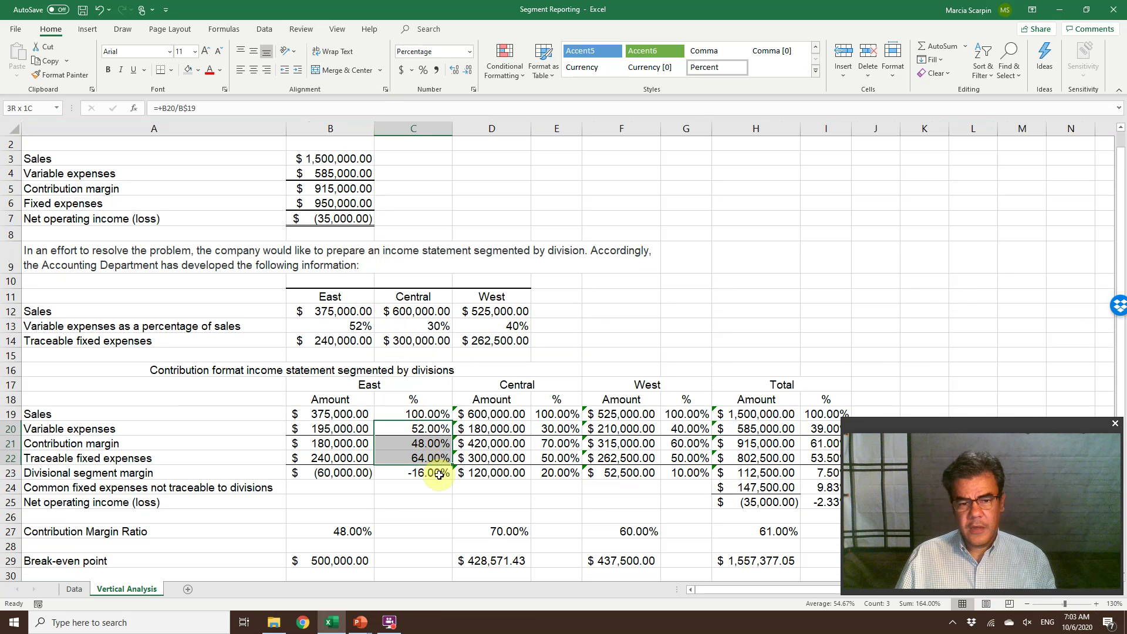
click(439, 474)
drag(429, 414, 431, 474)
key(Delete)
drag(565, 414, 556, 472)
click(556, 472)
key(Delete)
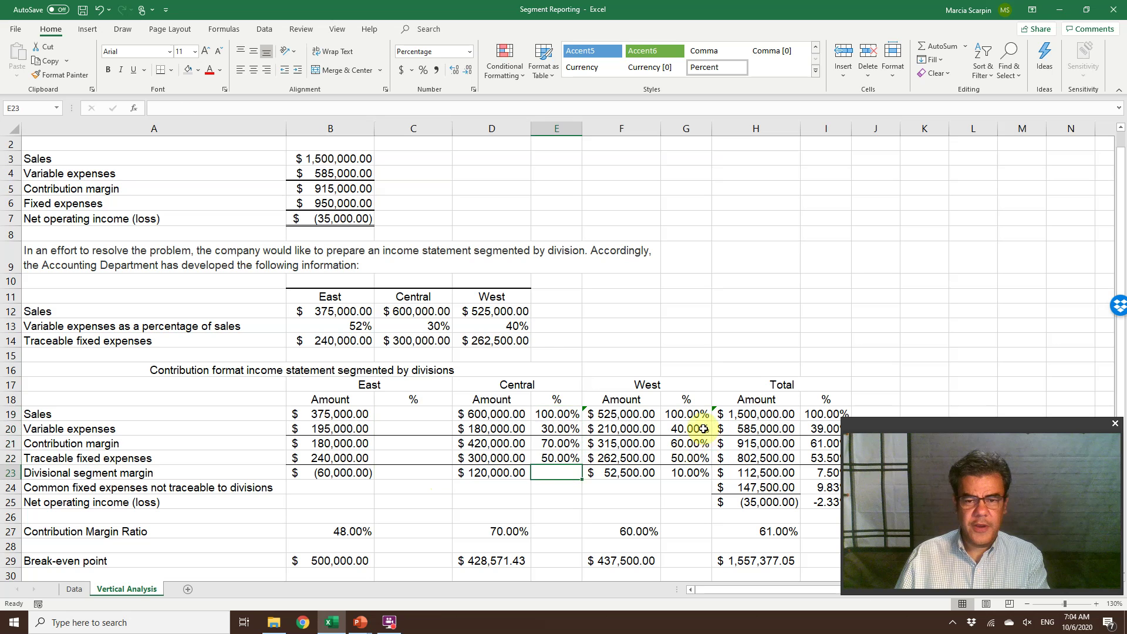
drag(556, 414, 556, 458)
key(Delete)
click(685, 410)
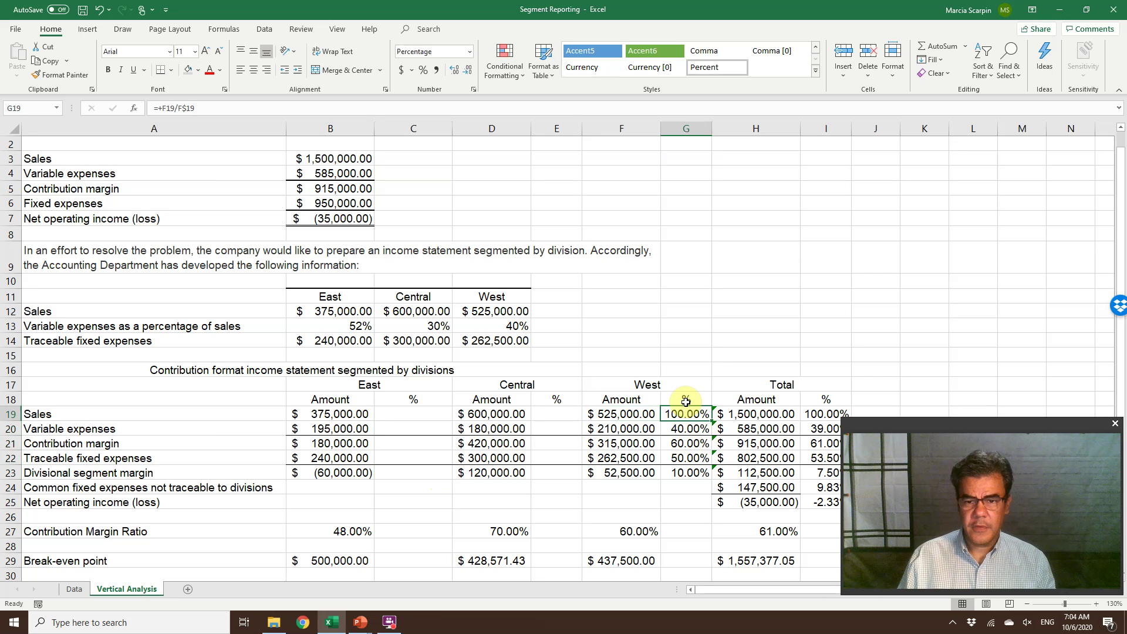
key(shift+Down)
key(shift+Down)
key(shift+Down)
key(shift+Down)
key(Delete)
key(Right)
key(Right)
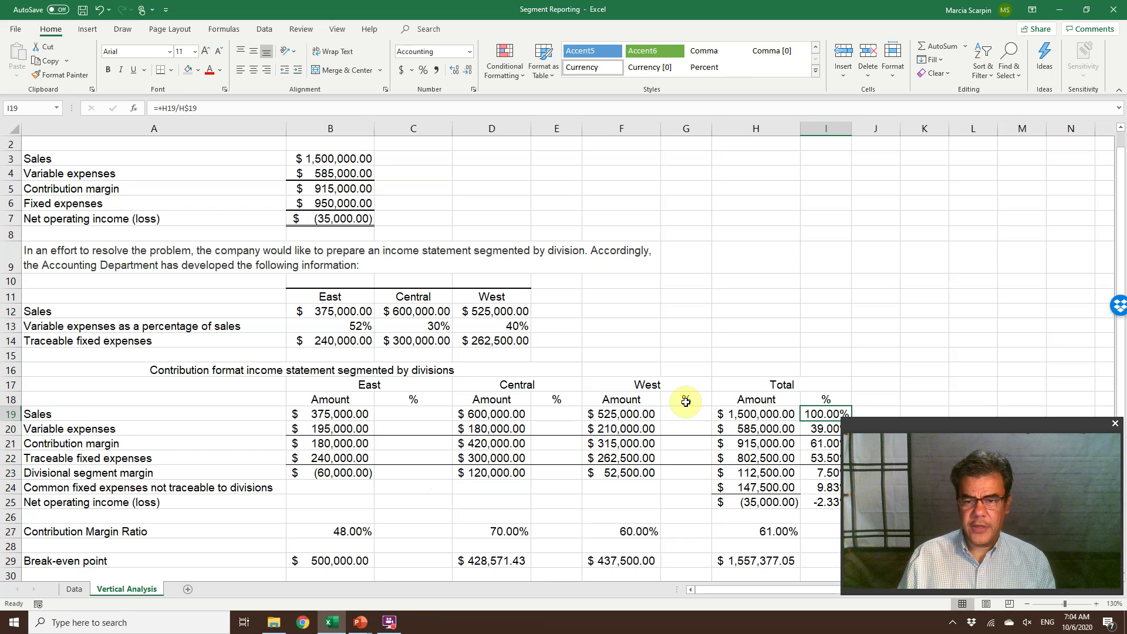
key(shift+Down)
key(shift+Down)
key(shift+Down)
key(shift+Down)
key(shift+Down)
key(shift+Down)
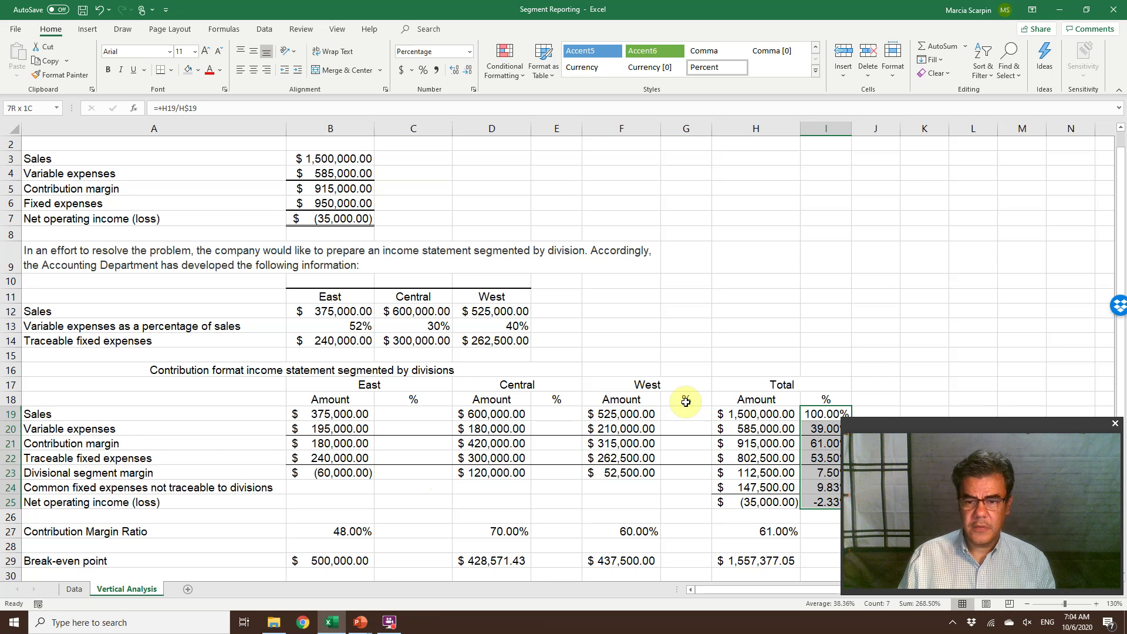
key(Delete)
double_click(815, 489)
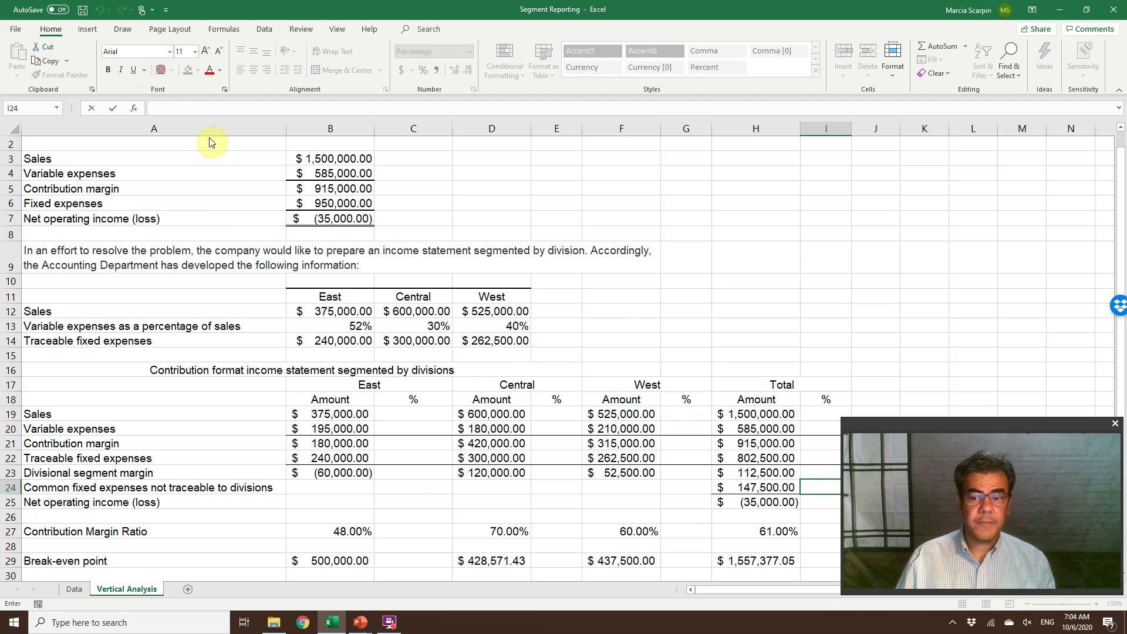
click(429, 429)
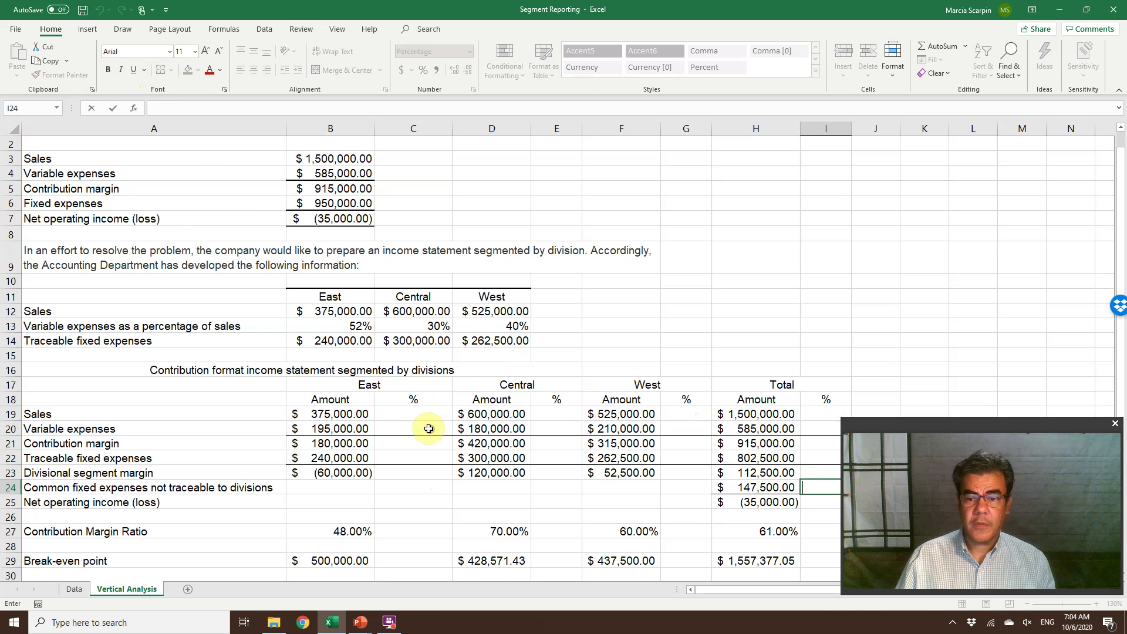
click(821, 486)
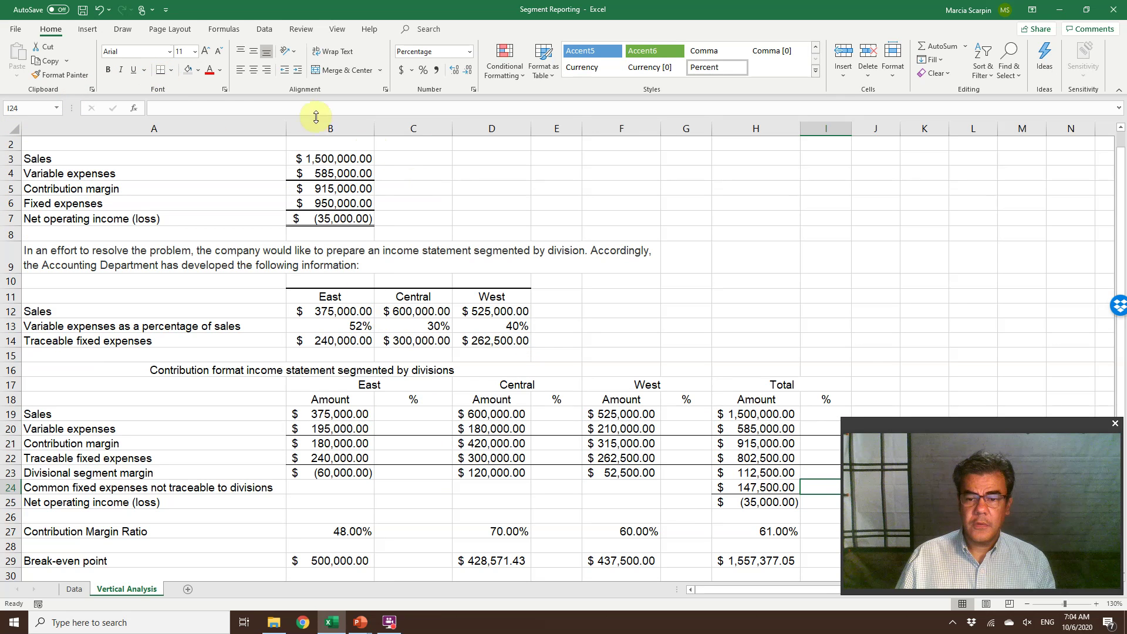
Enter =B19/B$19 in C19 so East's sales show 100.00%, then copy it.
click(423, 411)
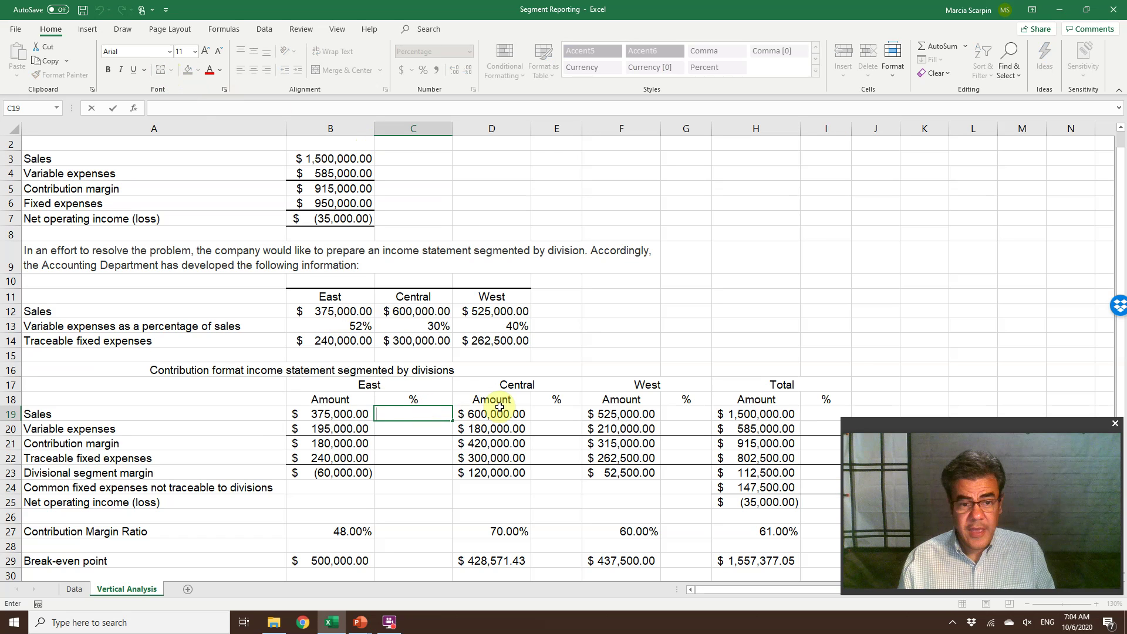
text(=)
key(Left)
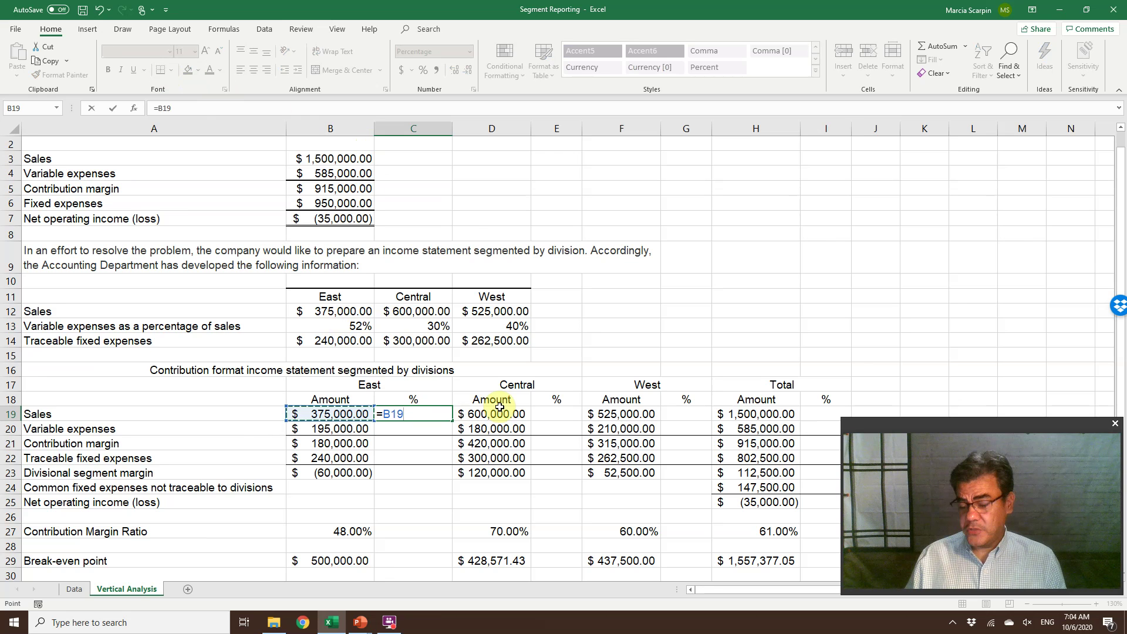
text(/)
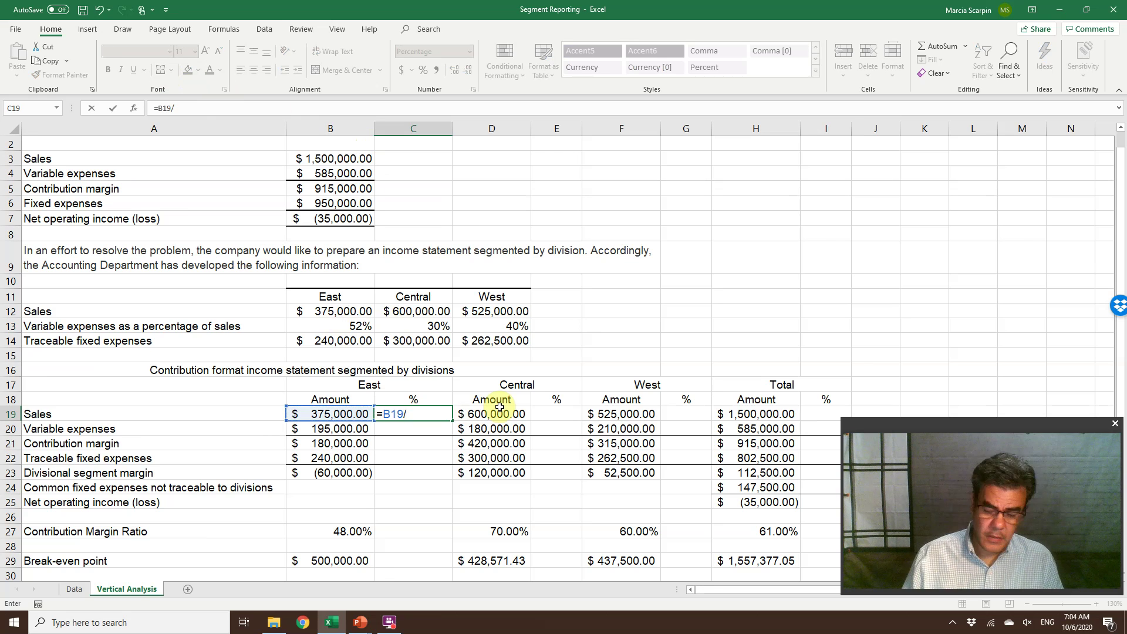
key(Left)
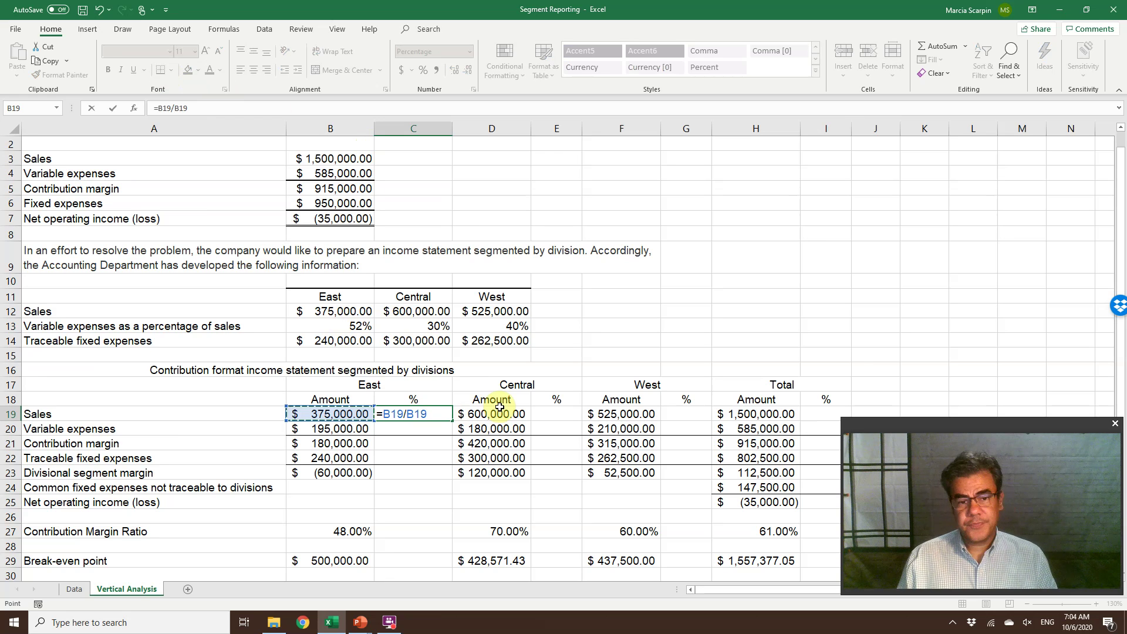
key(F4)
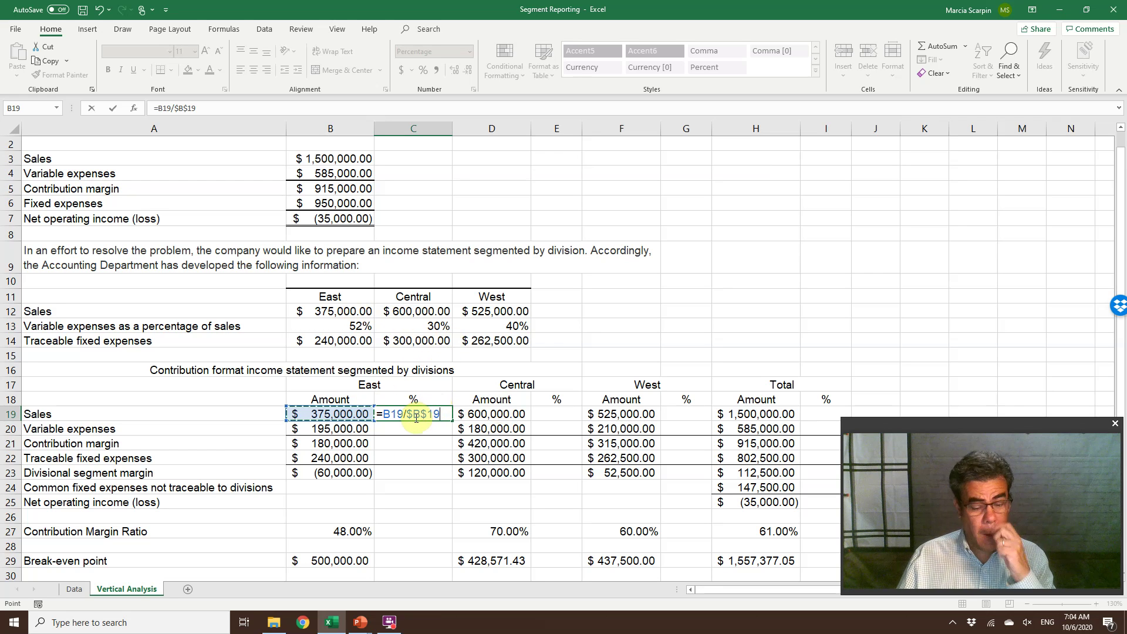
key(F4)
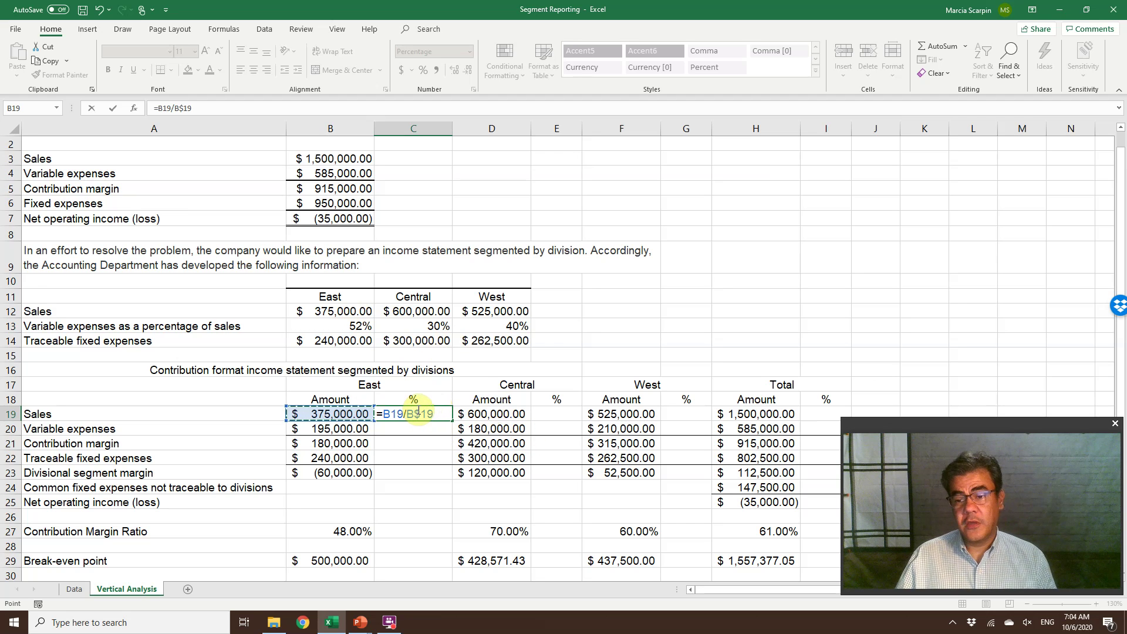
key(ctrl+Return)
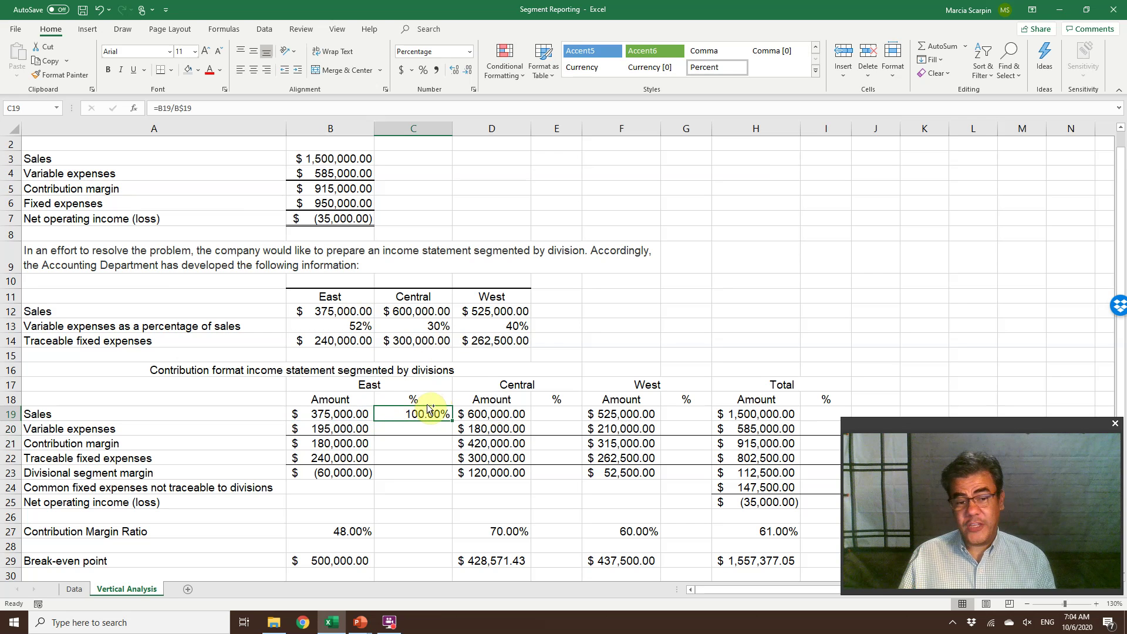
key(ctrl+c)
Paste the formula as formulas down C19:C23, giving 52.00%, 48.00%, 64.00% and -16.00%.
key(shift+Down)
key(shift+Down)
key(shift+Down)
key(shift+Down)
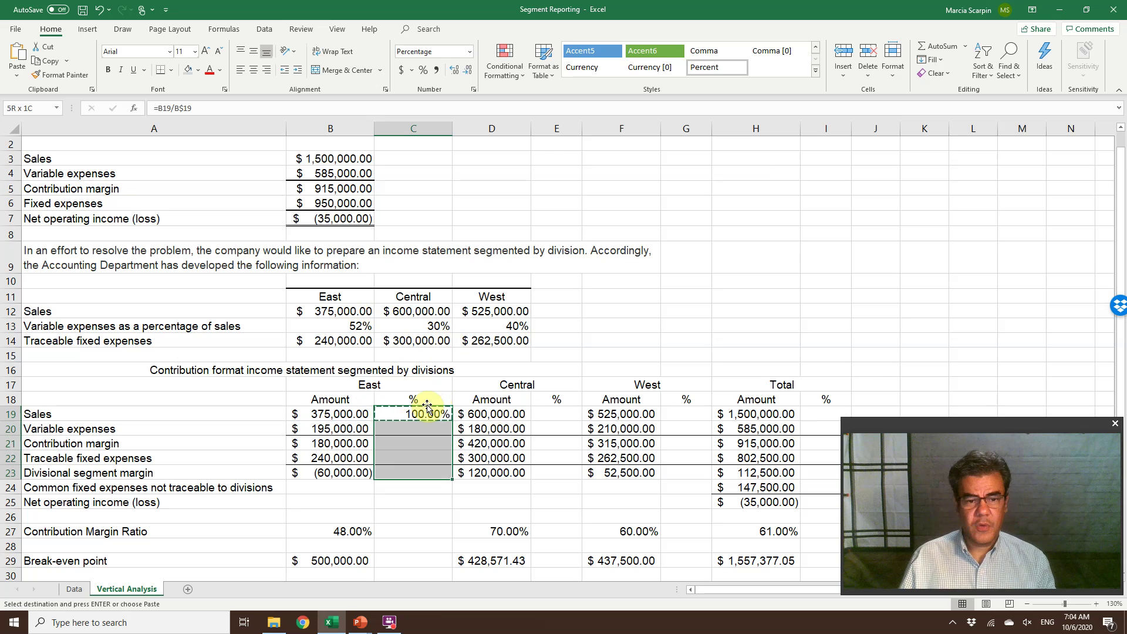
right_click(420, 445)
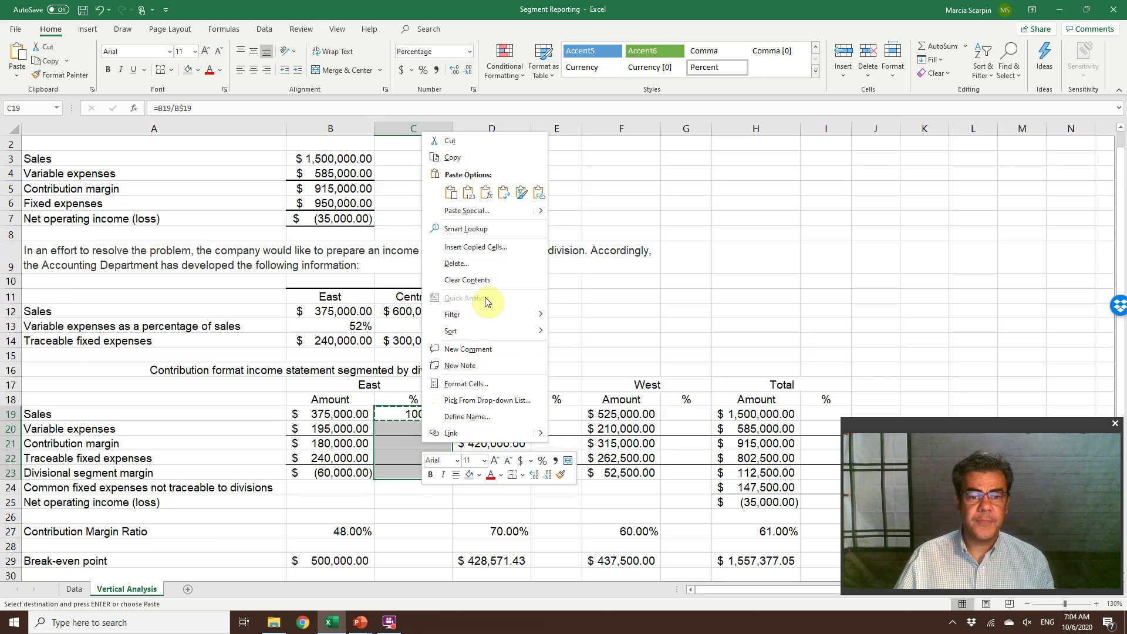
click(486, 192)
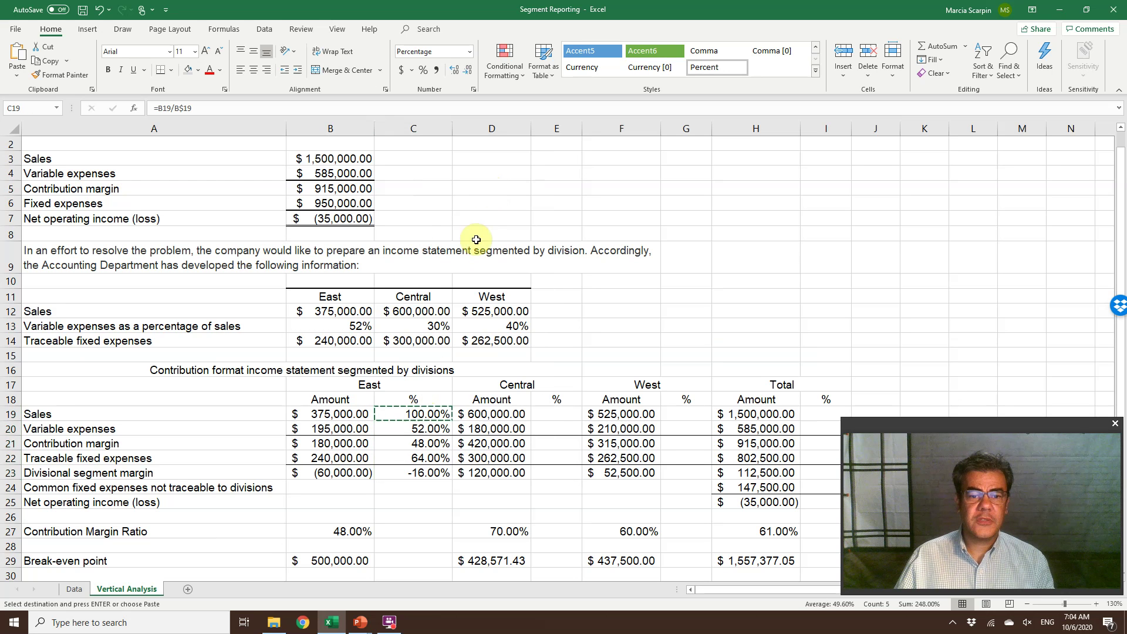
click(422, 429)
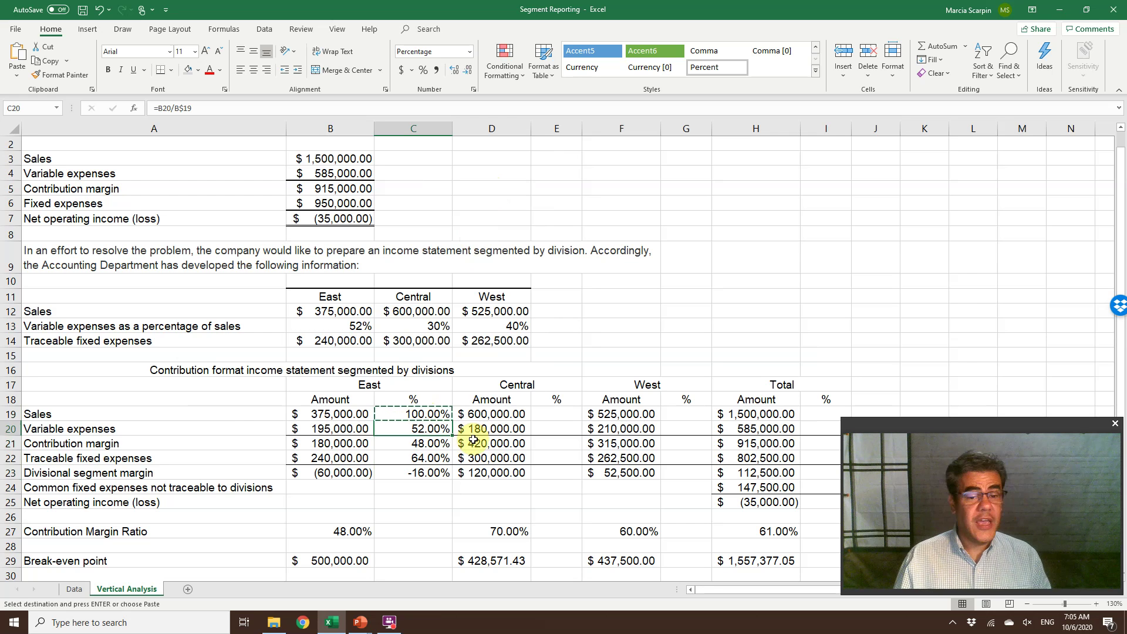
click(420, 471)
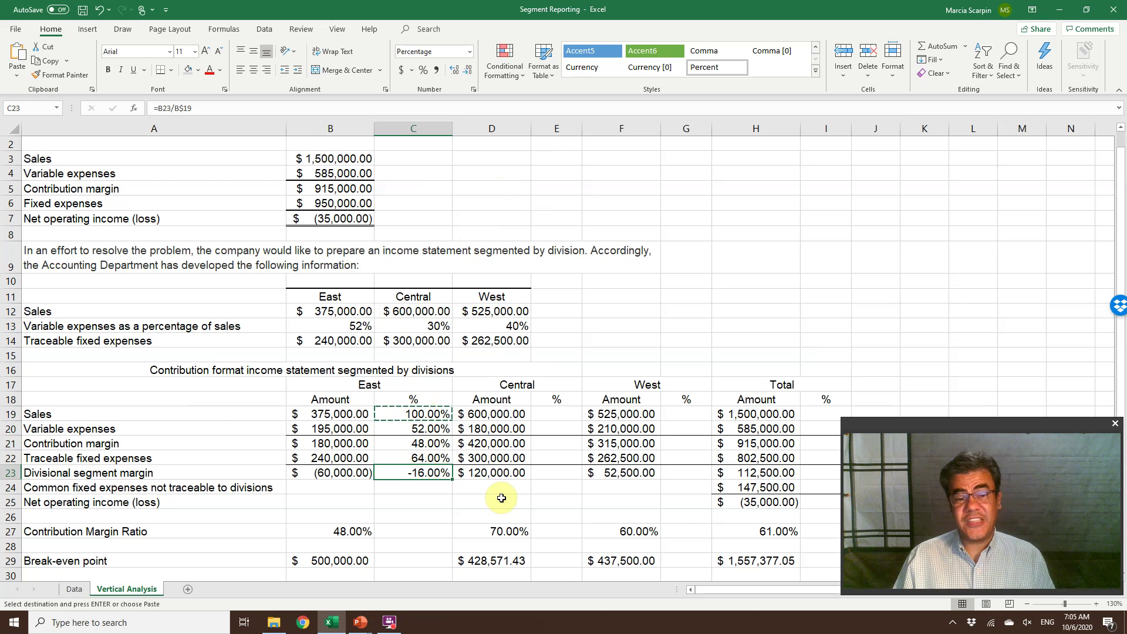
key(Up)
key(Up)
key(Up)
key(Up)
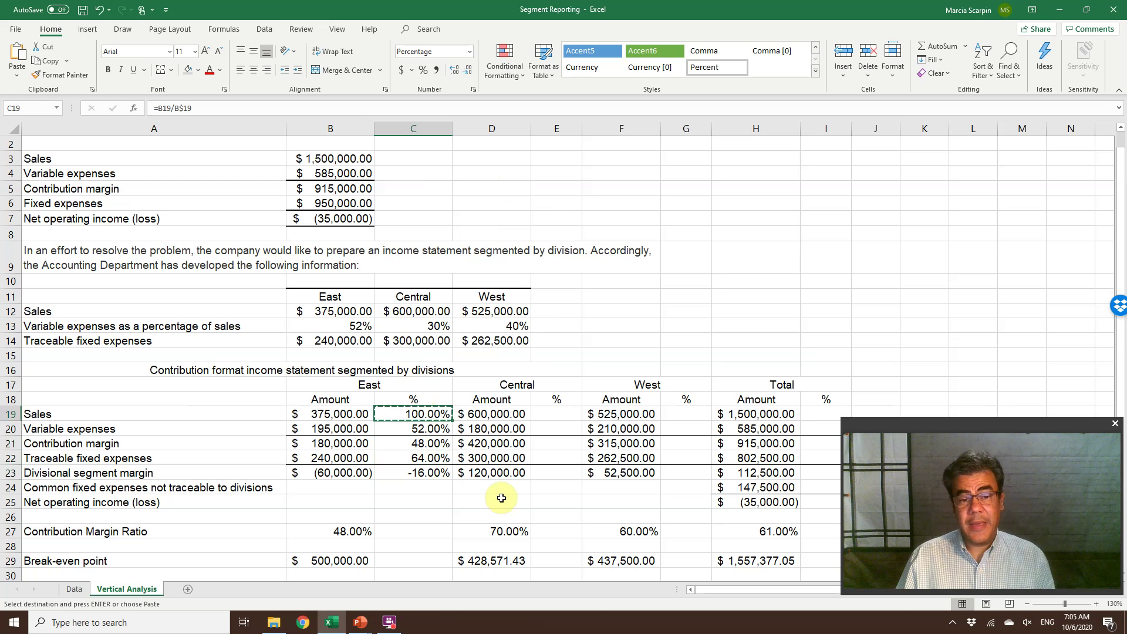
Paste East's percent formulas into Central's and West's columns, giving segment margins of 20.00% and 10.00%.
key(shift+Down)
key(shift+Down)
key(shift+Down)
key(shift+Down)
key(ctrl+v)
click(562, 413)
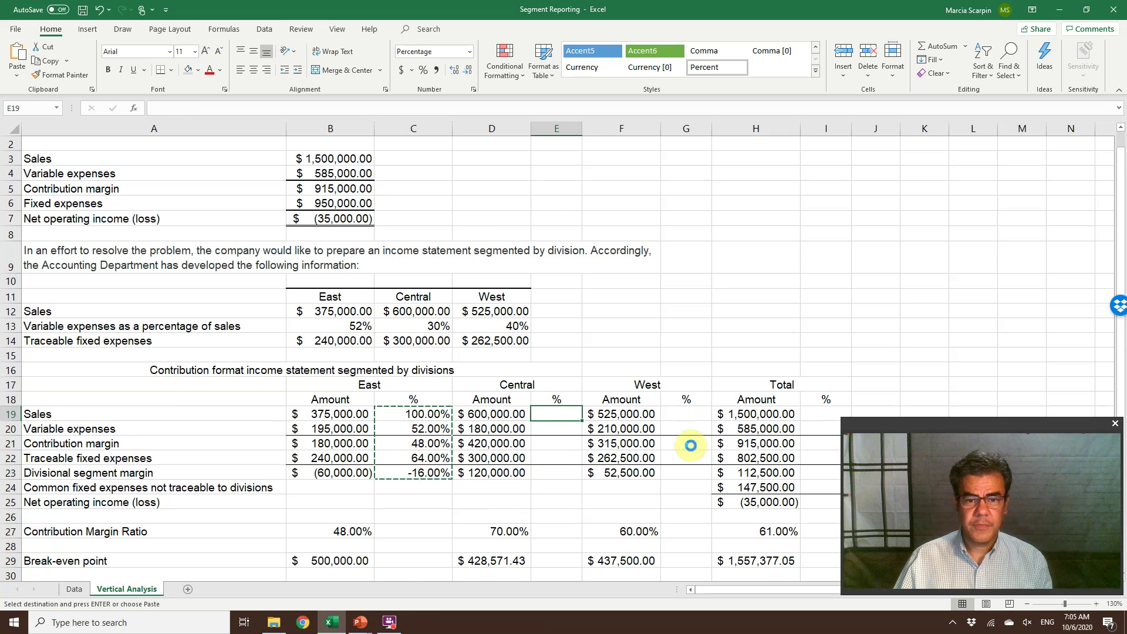
key(shift+Down)
key(shift+Down)
key(shift+Down)
key(shift+Down)
key(ctrl+v)
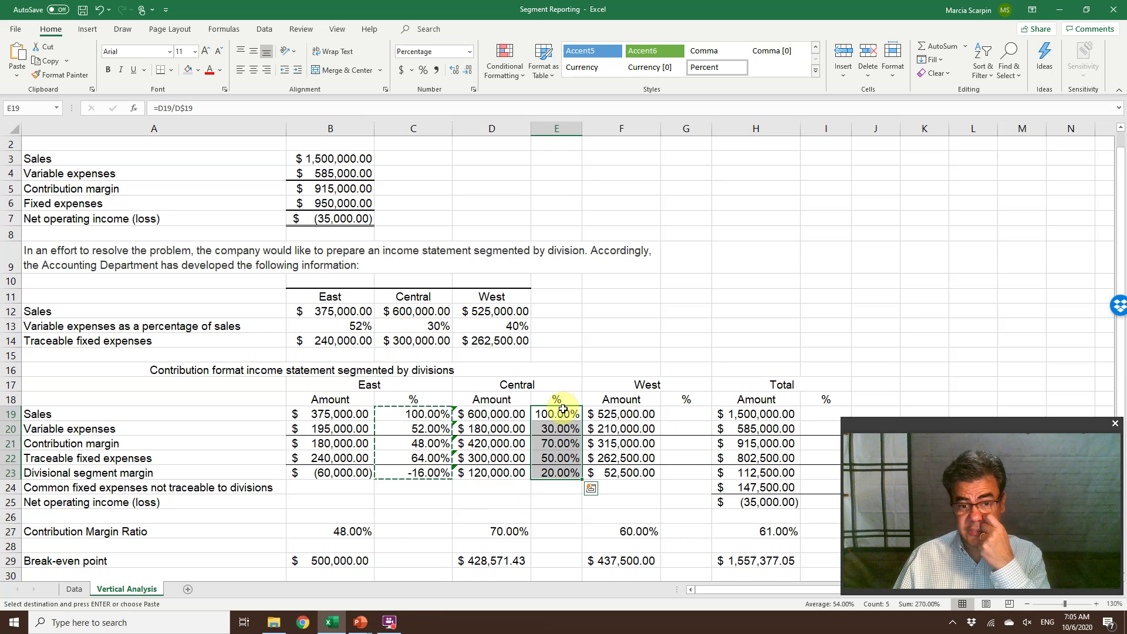
click(680, 414)
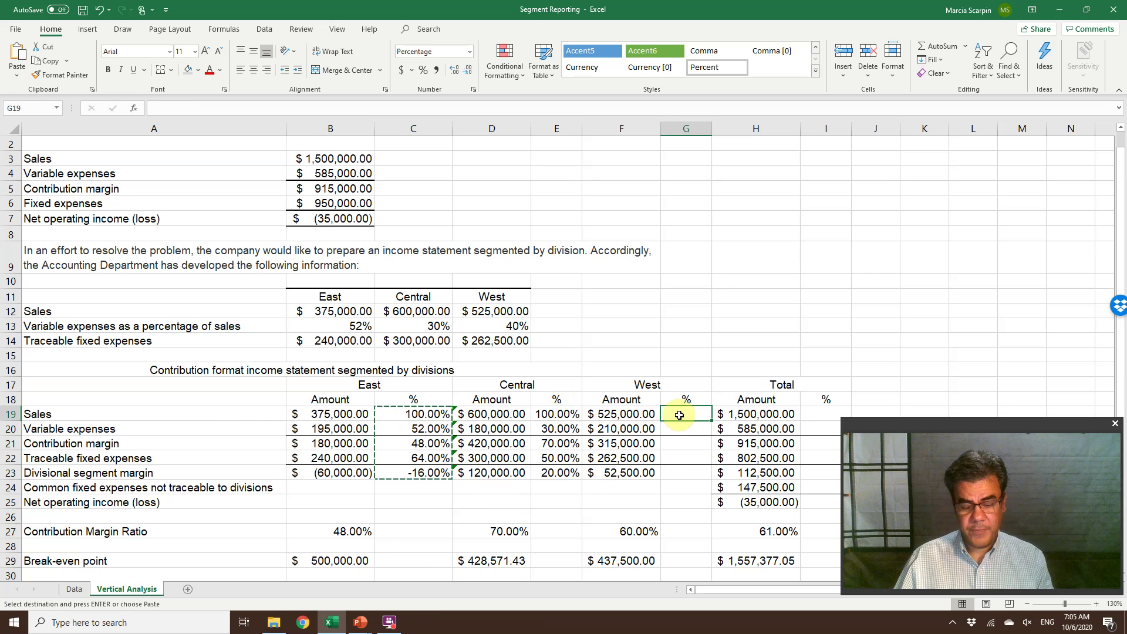
key(shift+Down)
key(shift+Down)
key(shift+Down)
key(shift+Down)
key(ctrl+v)
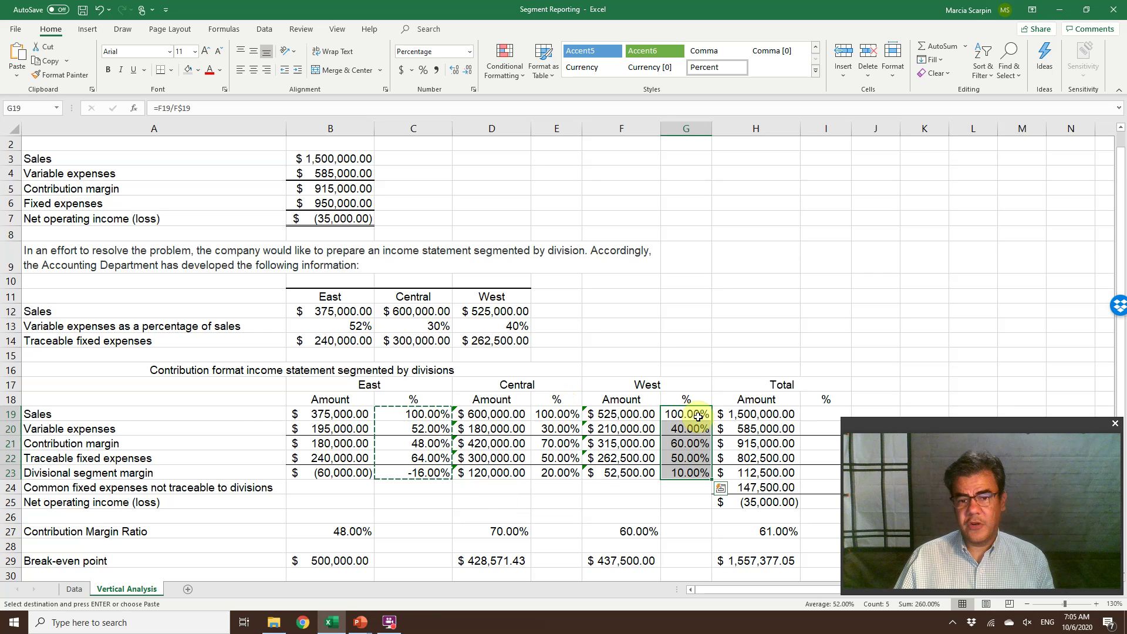
click(554, 427)
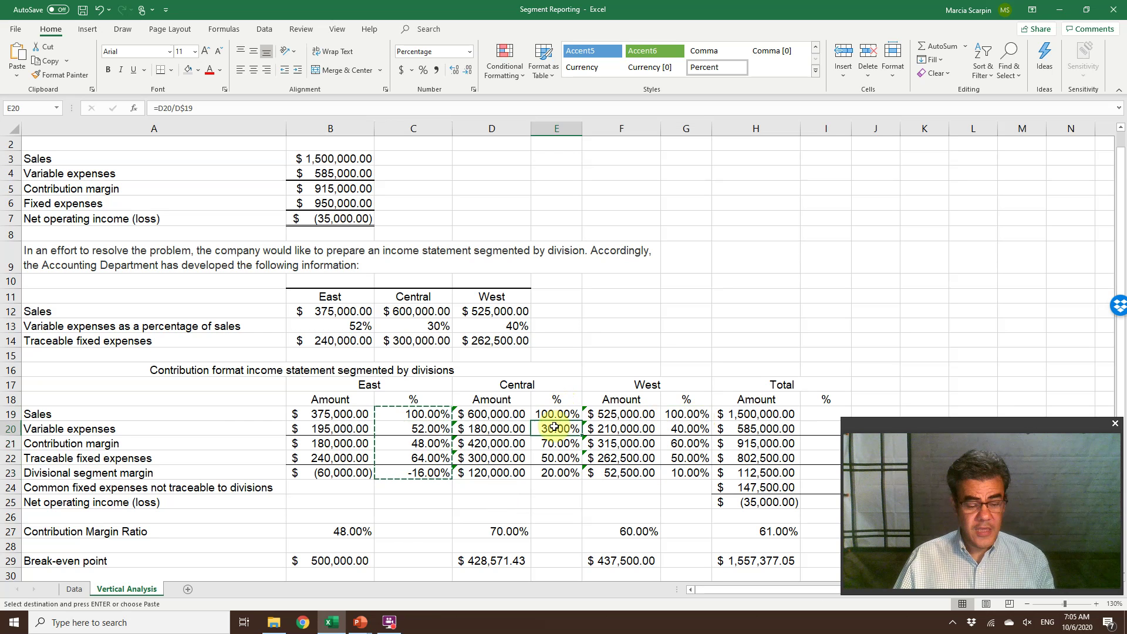
key(Escape)
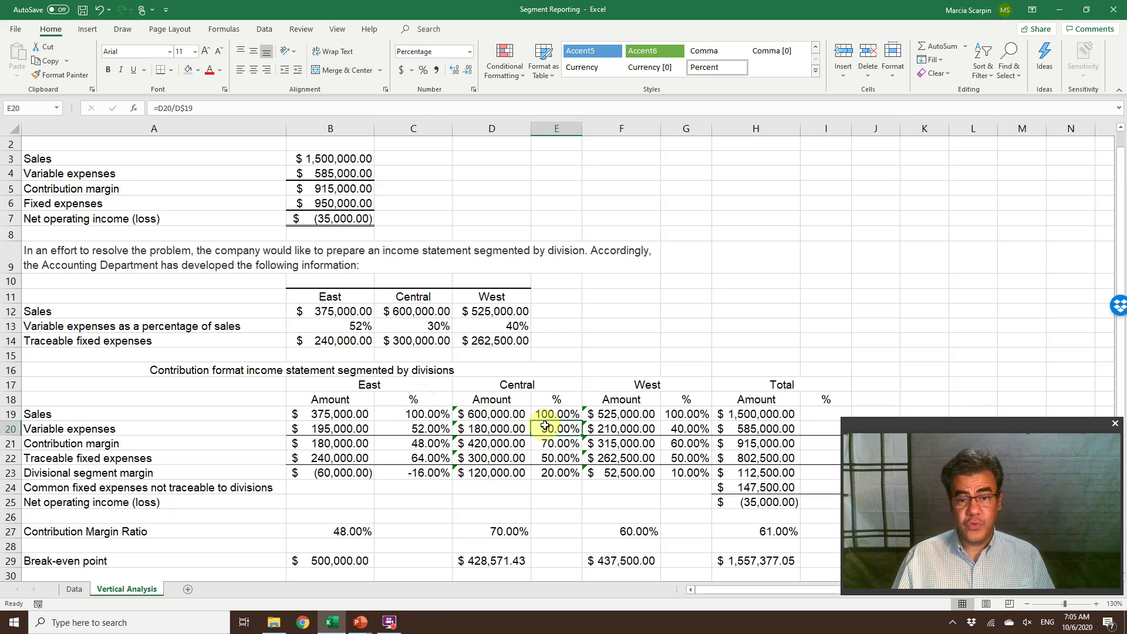
click(554, 476)
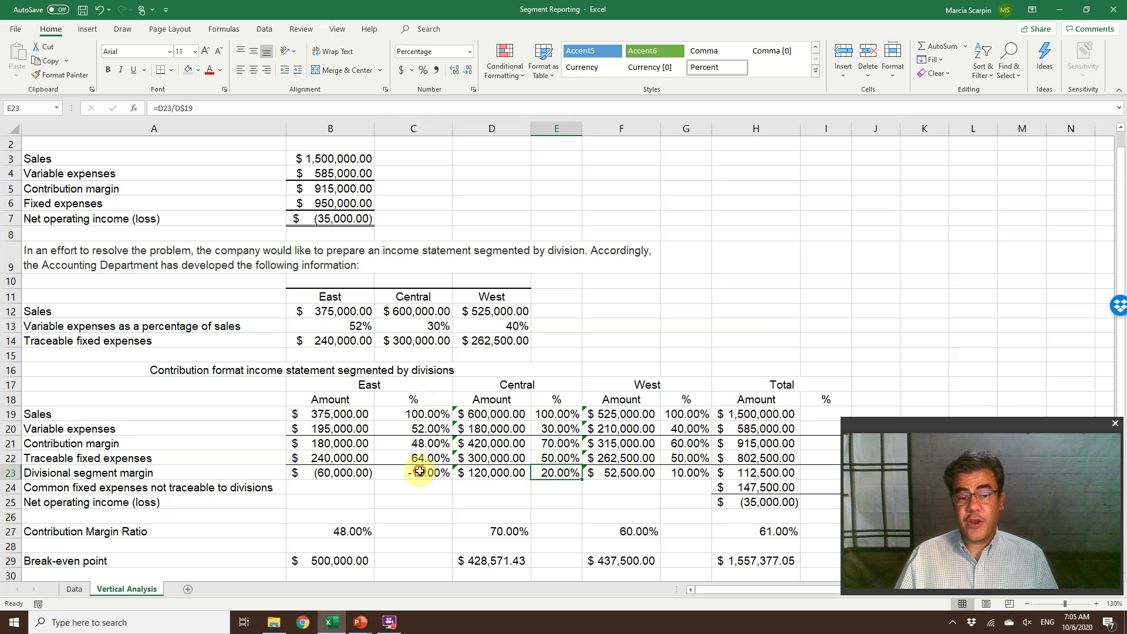
Check the division segment margin formulas, cancelling an accidental edit to West's.
click(437, 475)
click(670, 471)
double_click(669, 471)
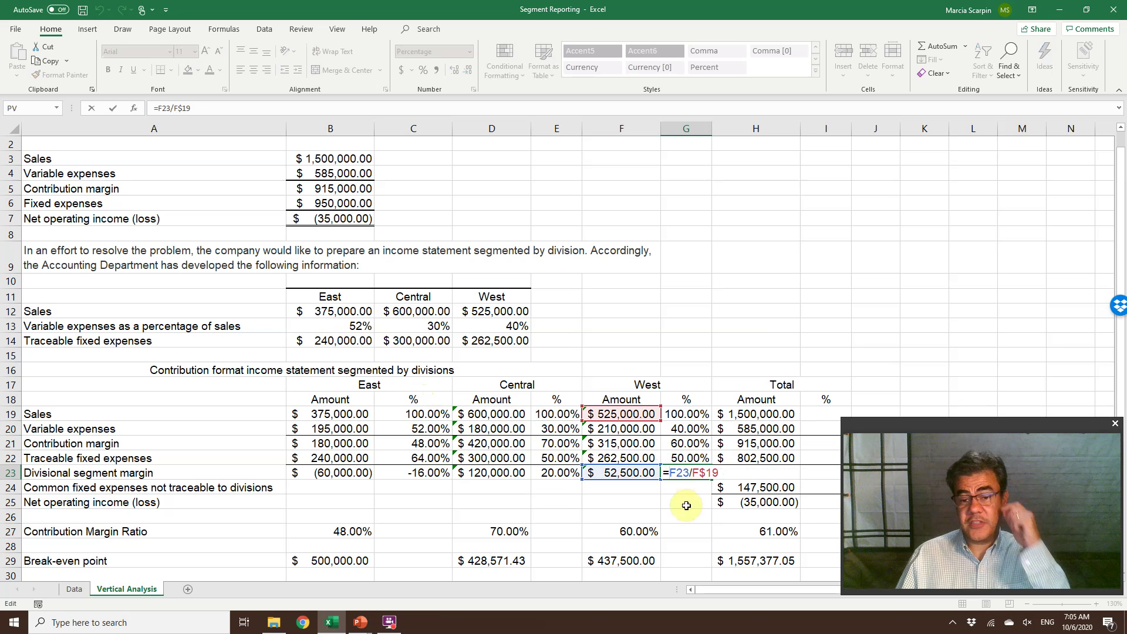
click(688, 516)
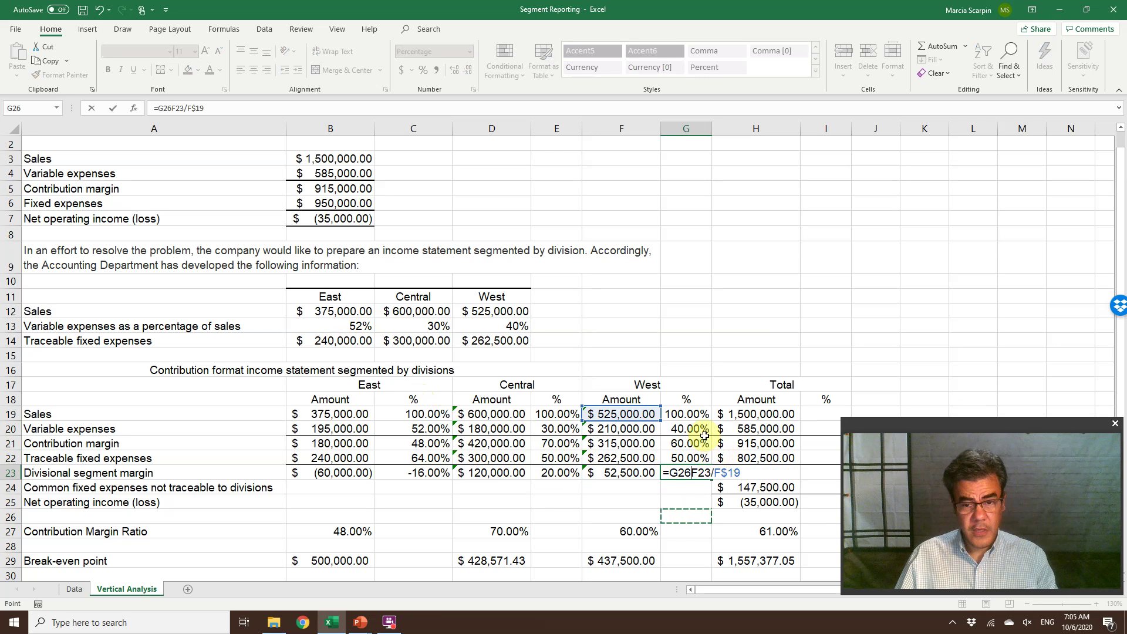
key(Escape)
drag(686, 414, 691, 444)
Paste G19's percent formula into Total cells I19:I25, from 100.00% down to -2.33%.
click(691, 414)
key(ctrl+c)
drag(814, 412, 813, 500)
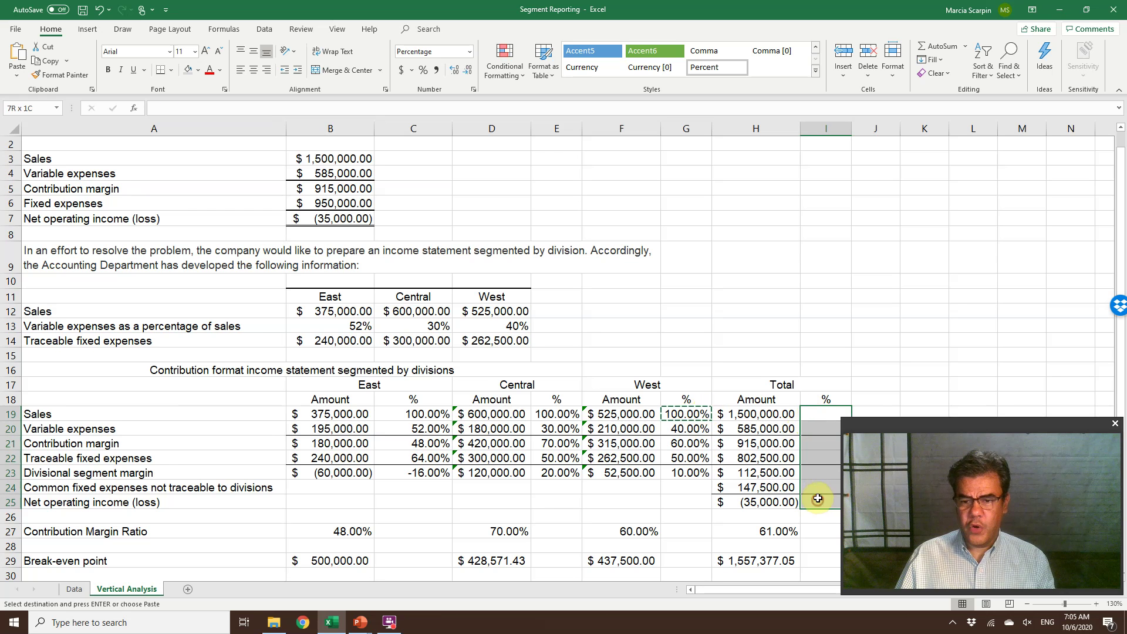
right_click(815, 455)
click(876, 207)
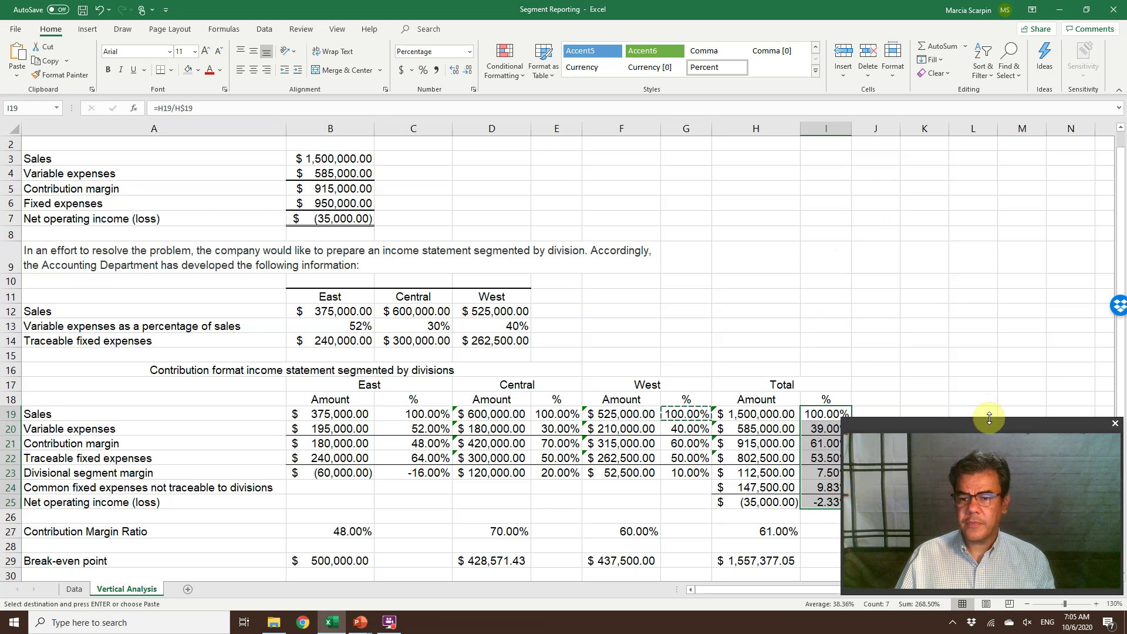
drag(987, 426, 1005, 422)
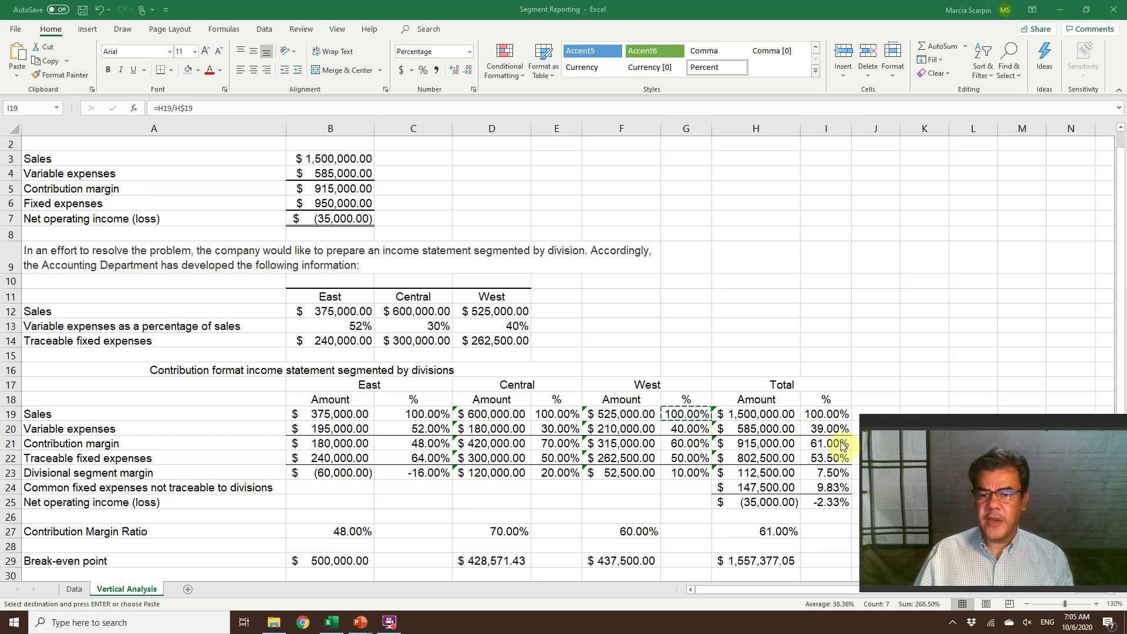
double_click(826, 472)
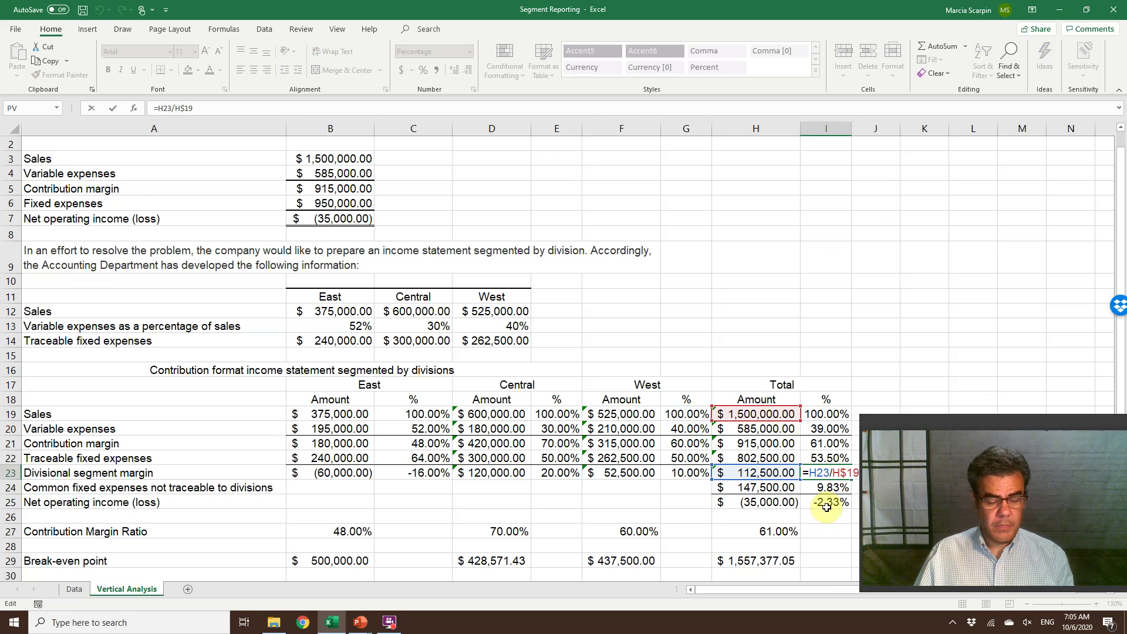
key(Escape)
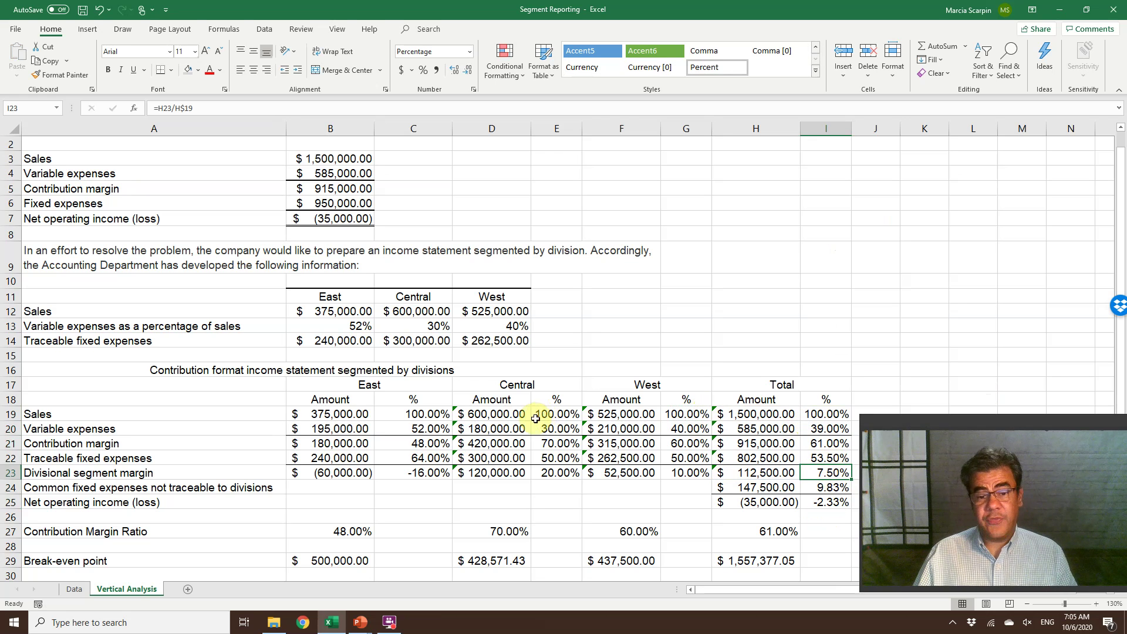